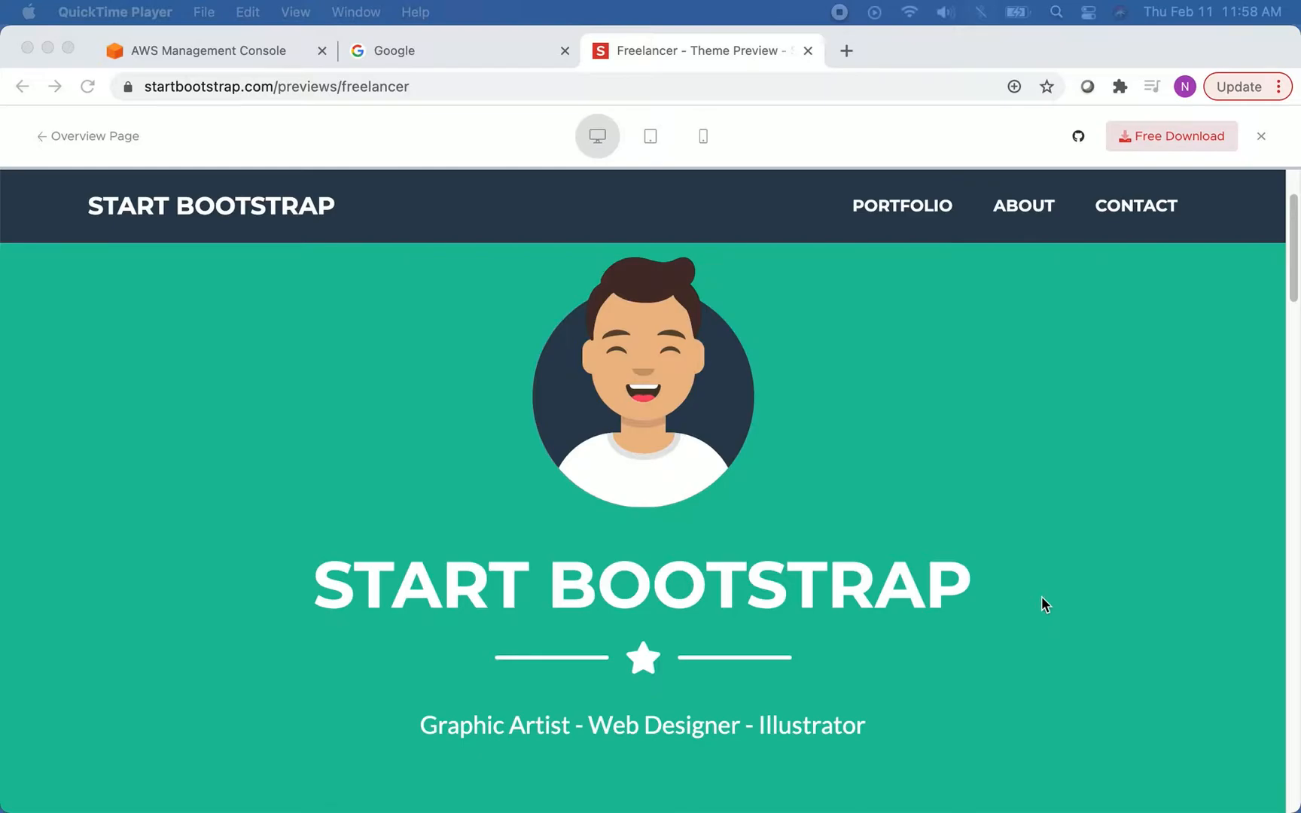
Look through the Freelancer theme preview, from the header to the contact section and back up.
scroll(1068, 520, "down", 10)
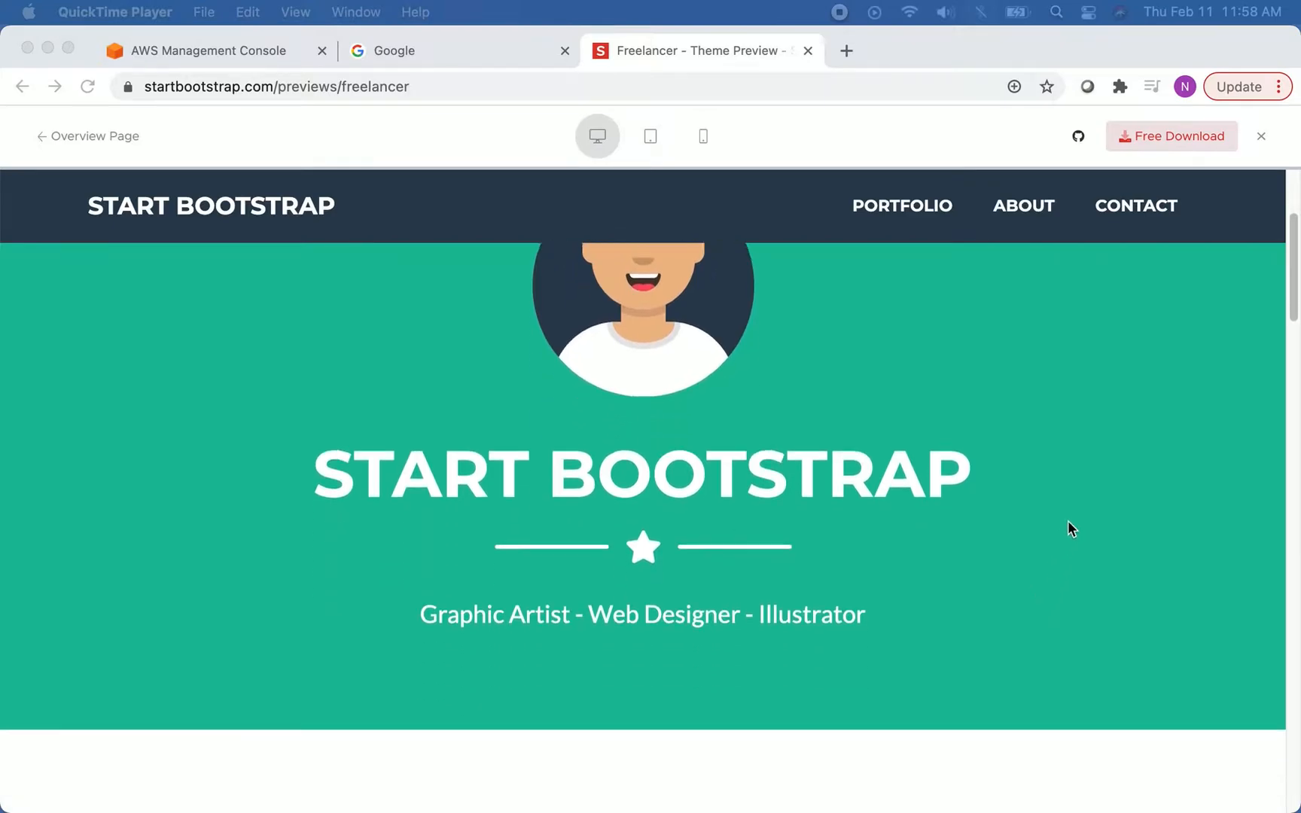
scroll(1070, 526, "down", 3)
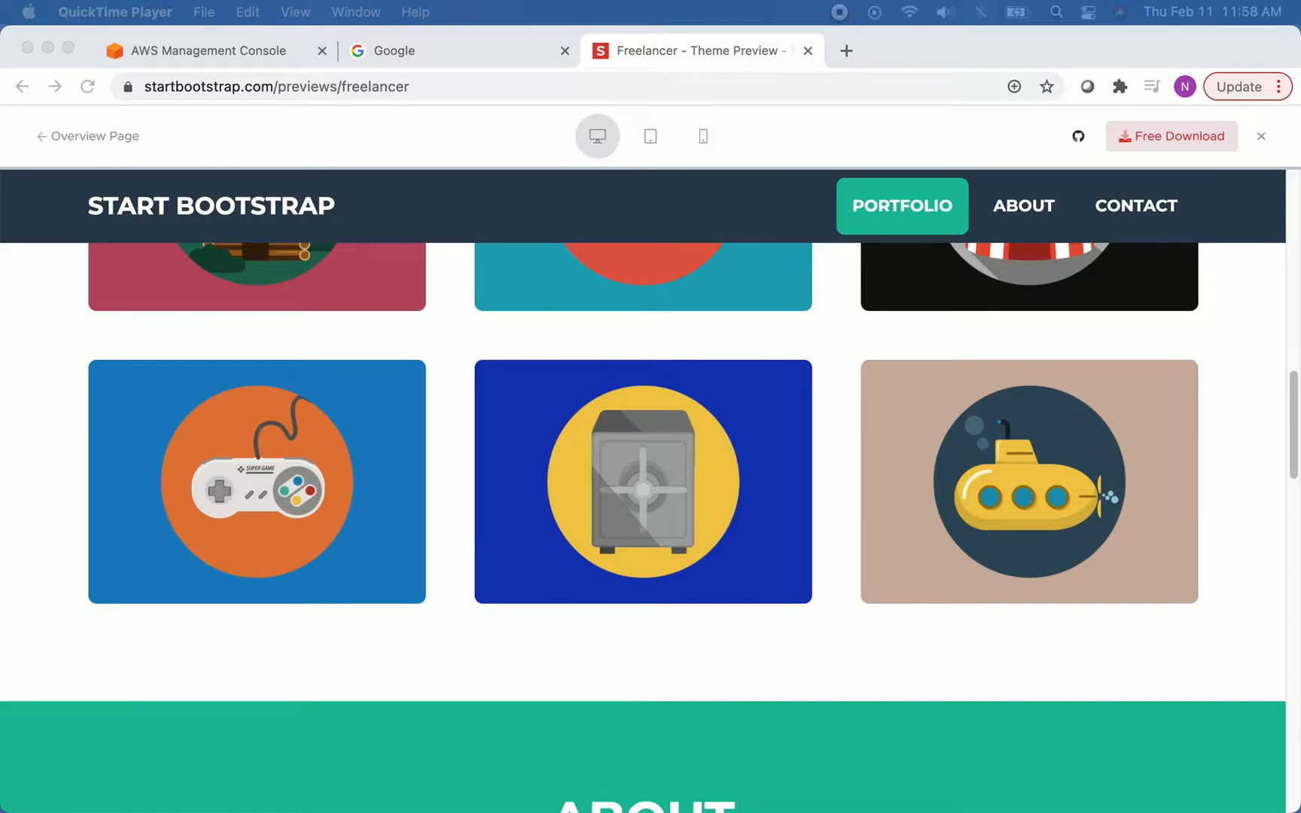
scroll(1245, 413, "down", 12)
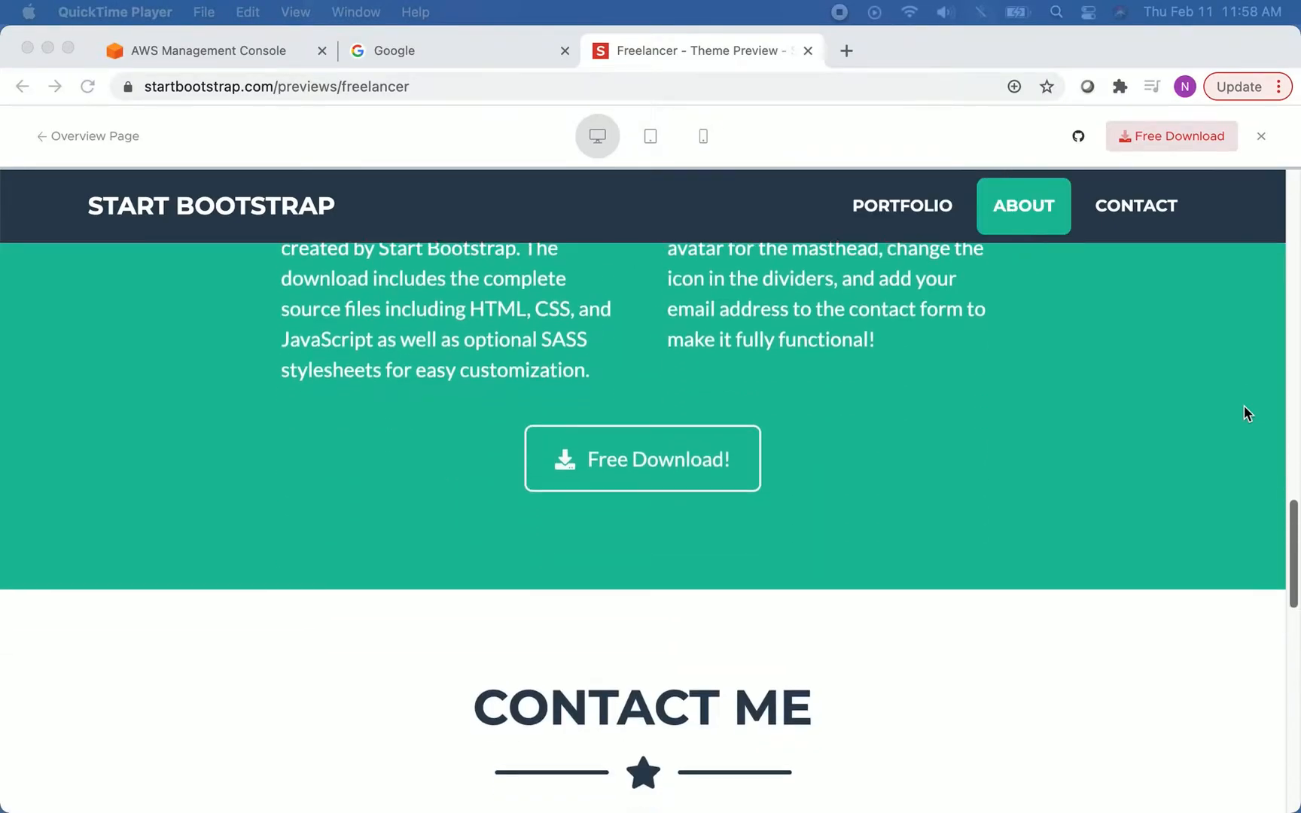
scroll(1244, 412, "down", 10)
scroll(1244, 413, "up", 10)
scroll(1244, 413, "up", 15)
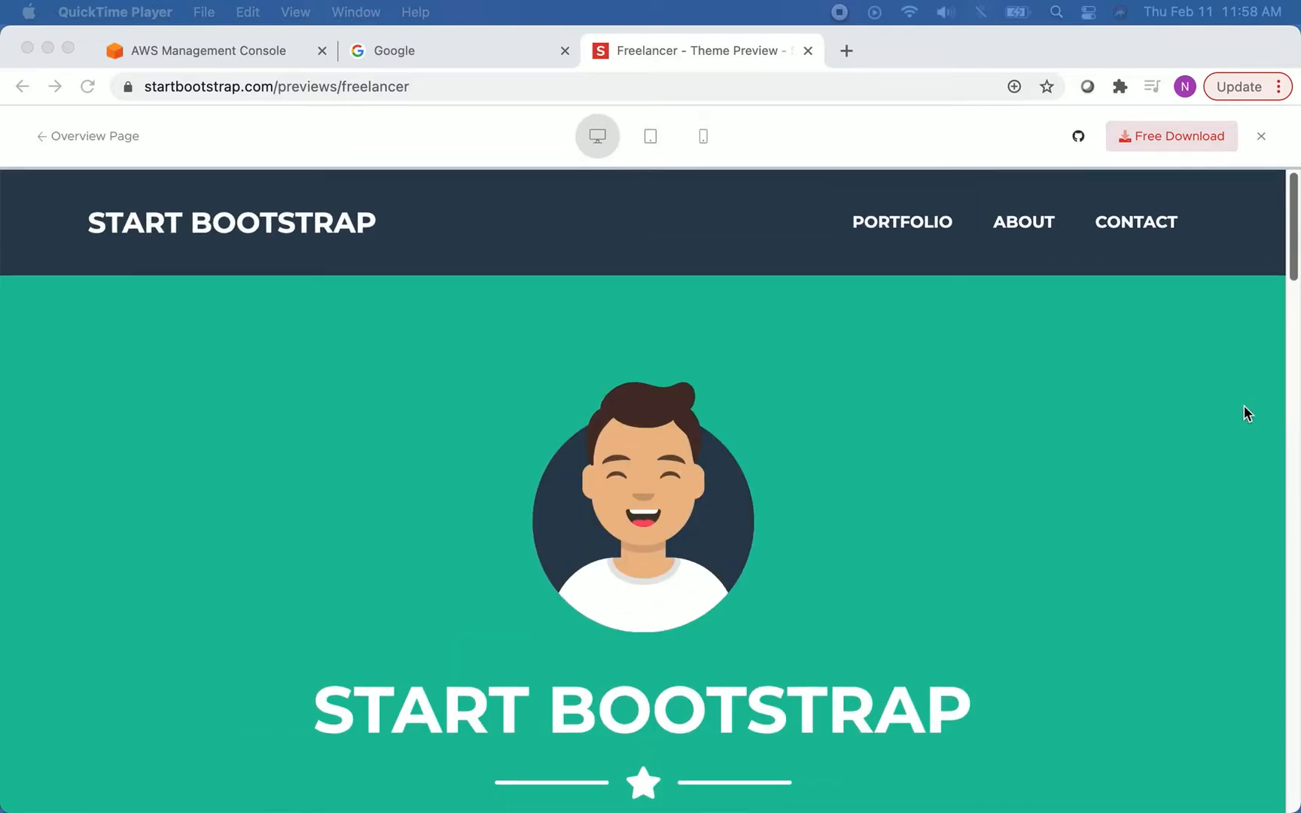
Search Google for "start bootstrap theme" and open the Start Bootstrap Themes page.
left_click(392, 50)
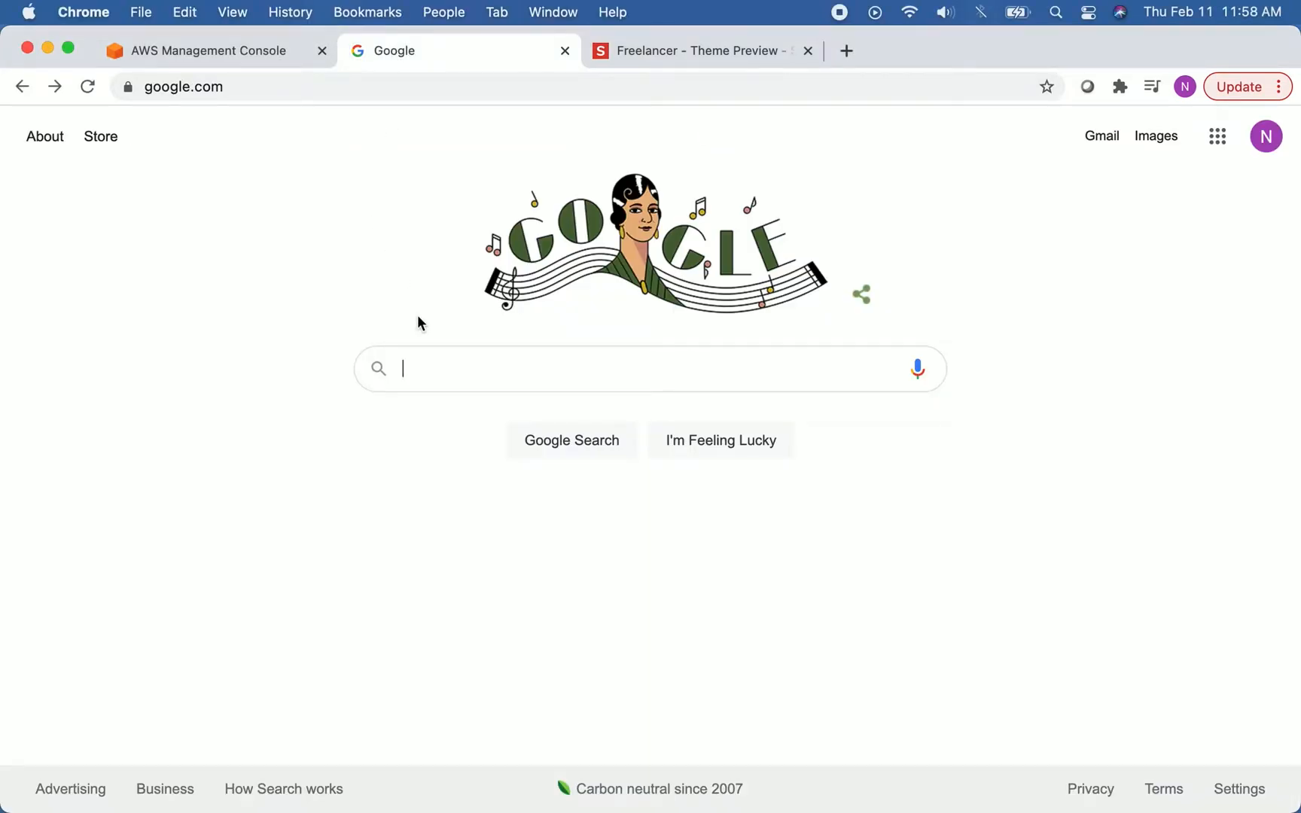
type("start bootst")
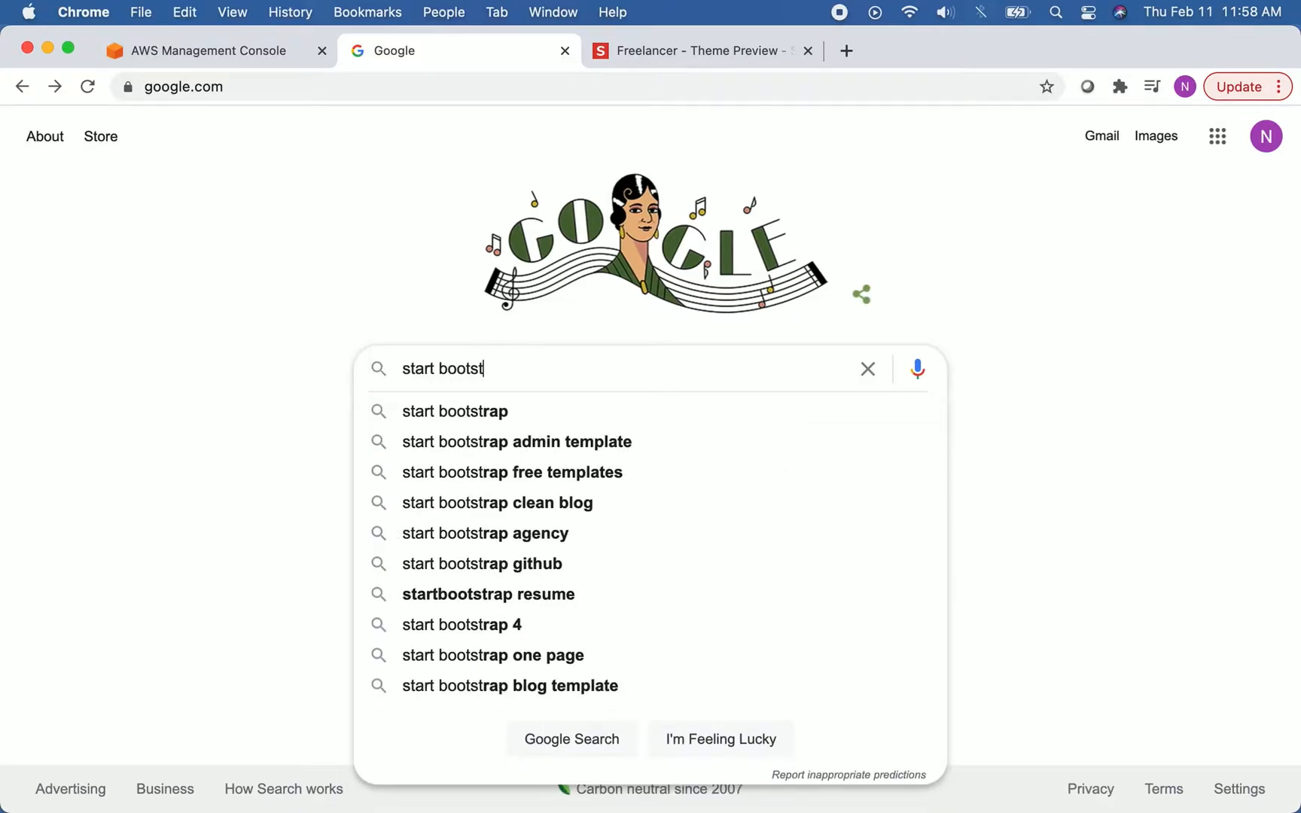
type("rap theme")
key("Return")
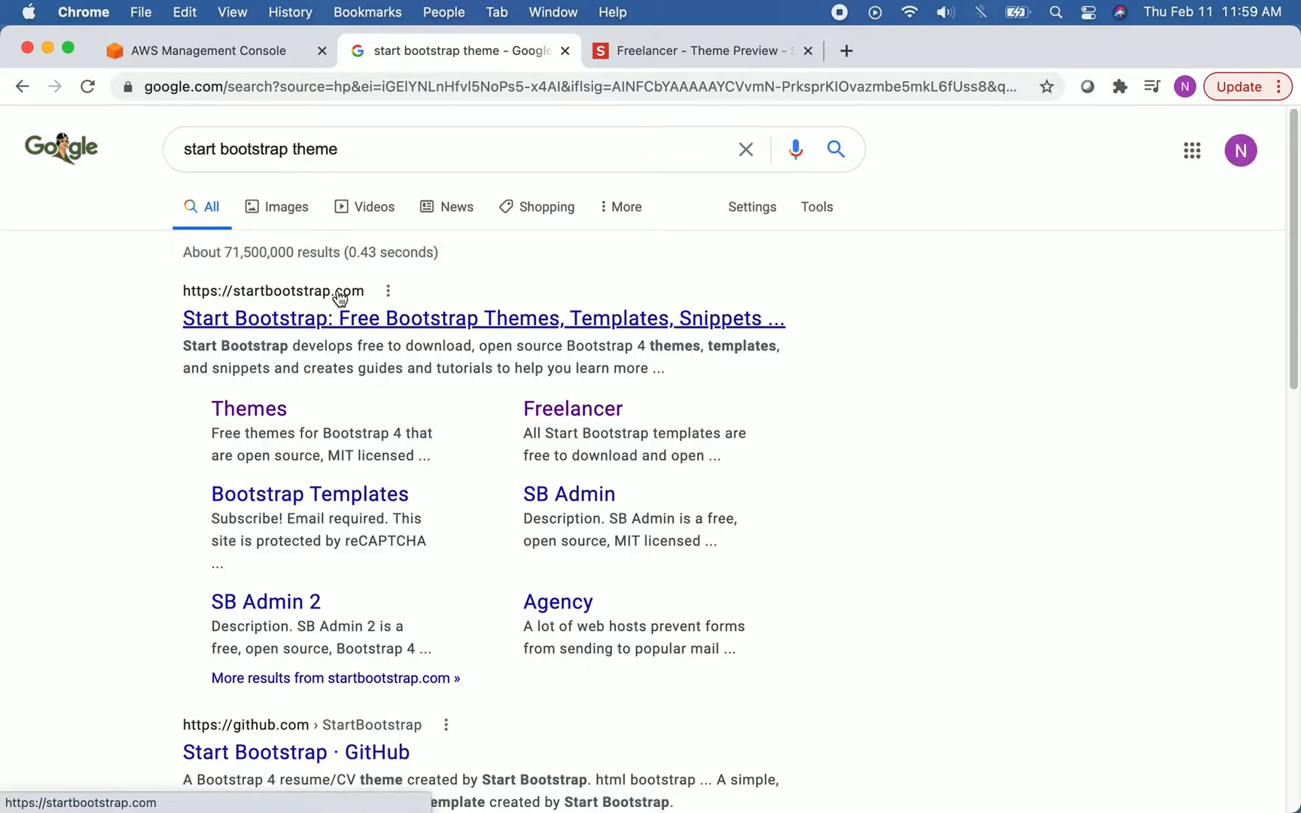
left_click(276, 409)
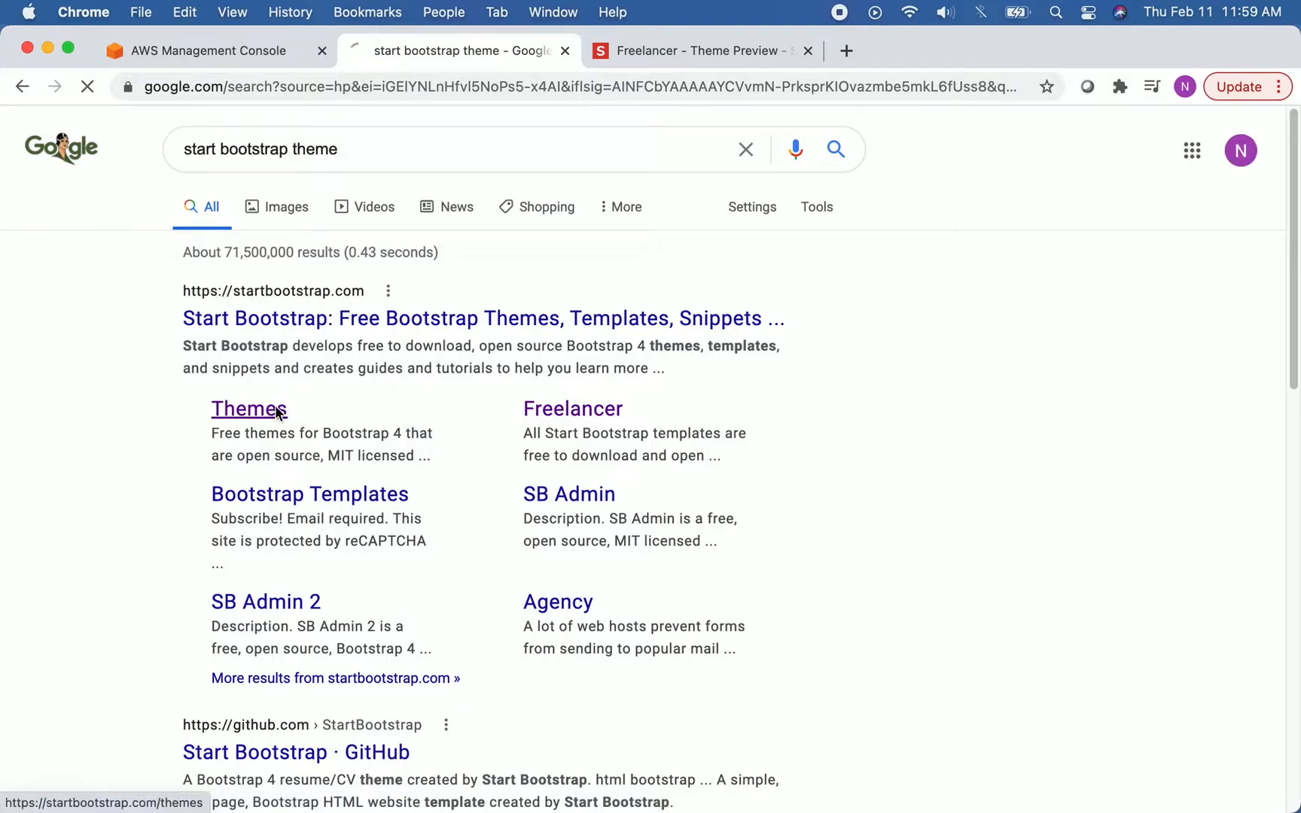
Open the free Freelancer theme in the themes gallery and download it.
scroll(329, 342, "down", 10)
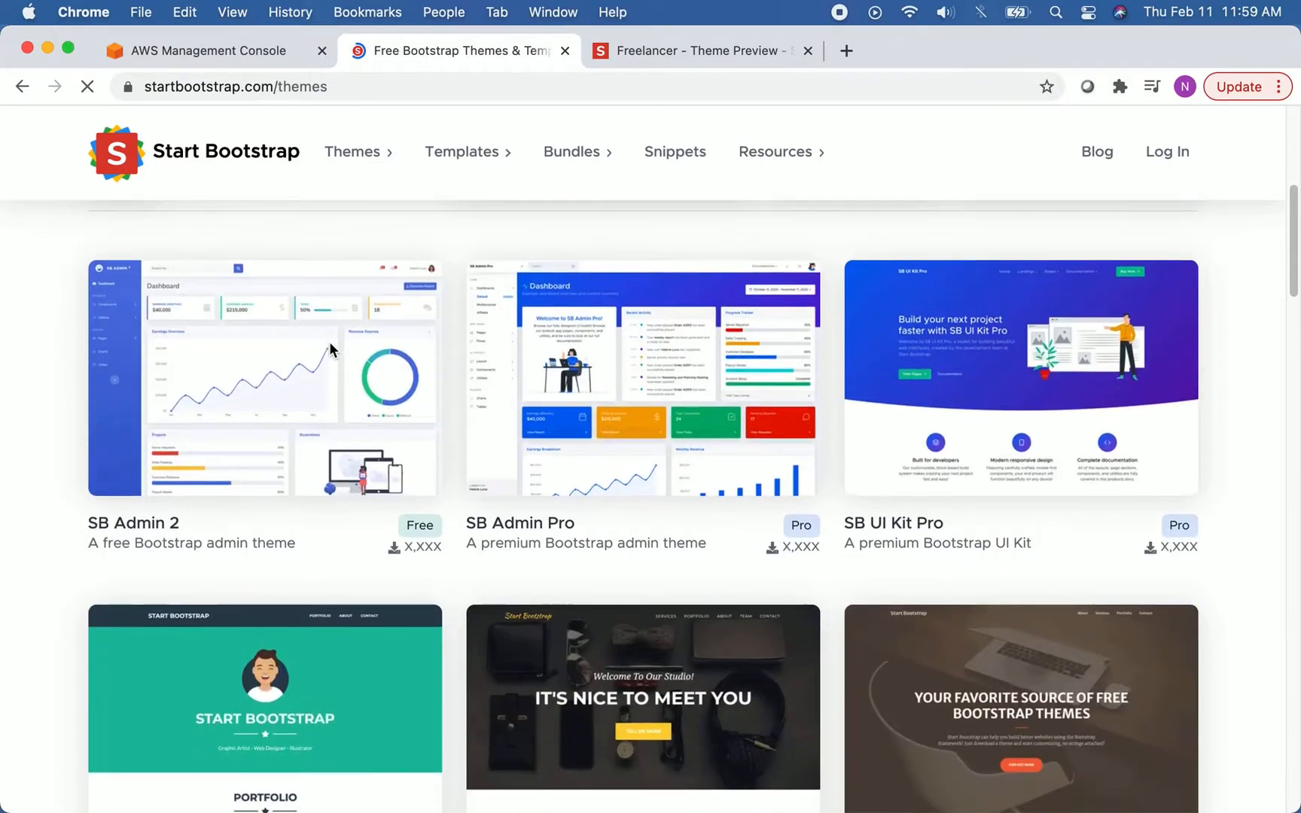
scroll(330, 346, "down", 3)
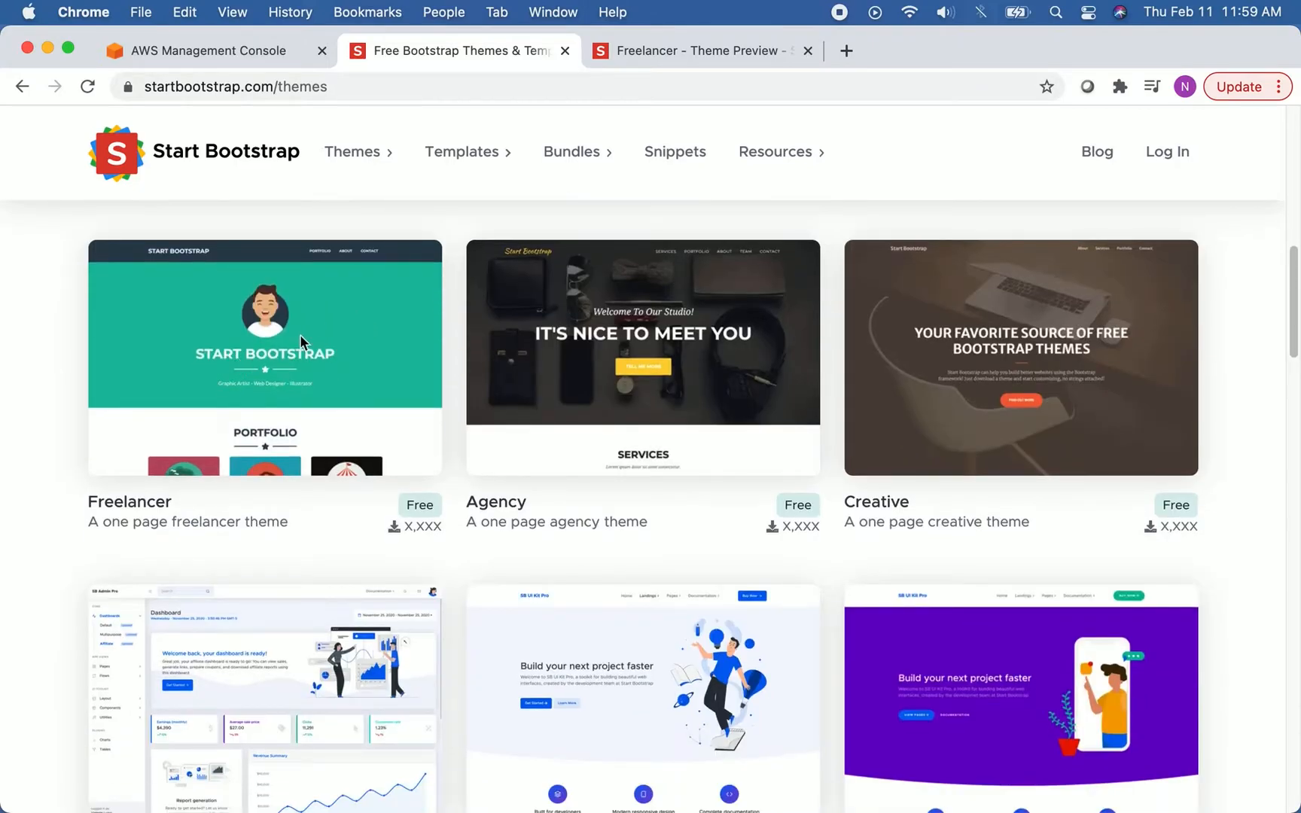
left_click(239, 352)
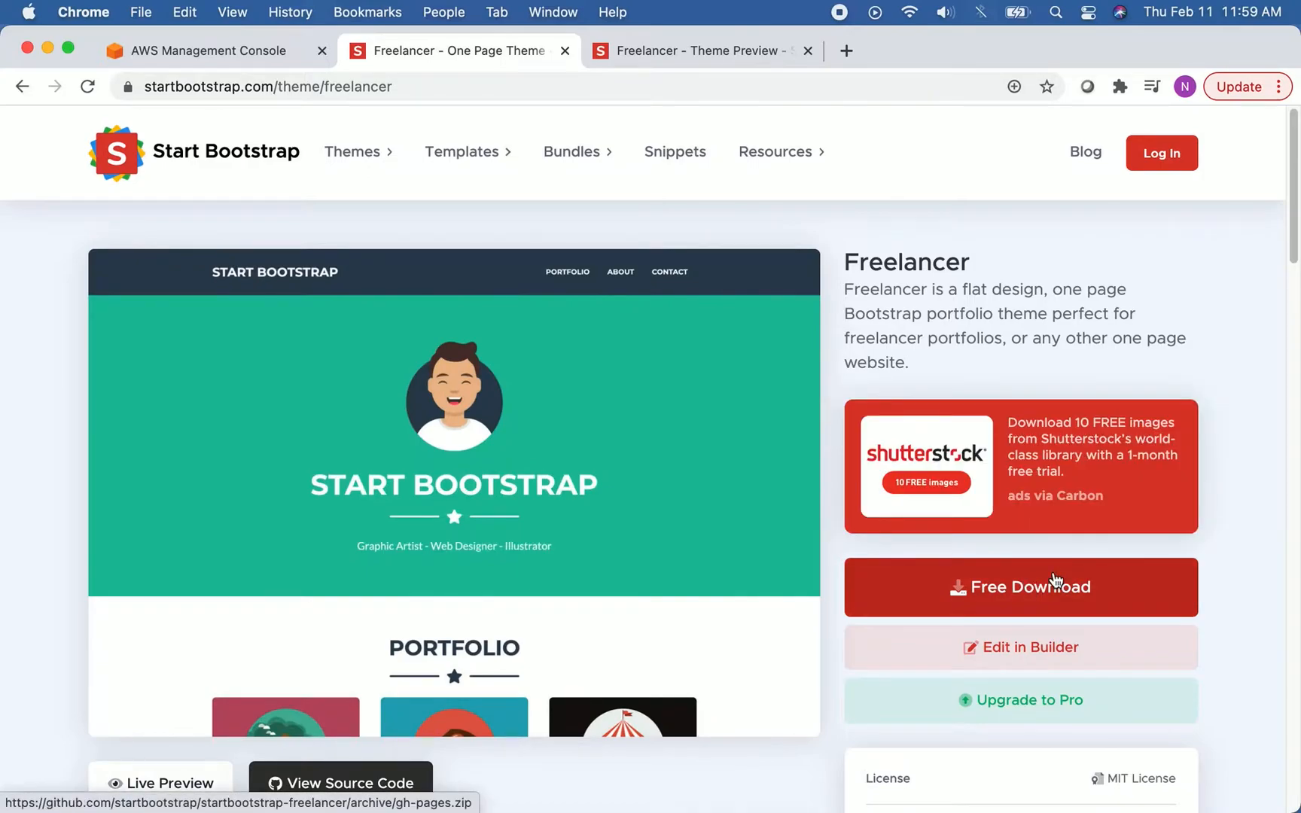
left_click(1056, 580)
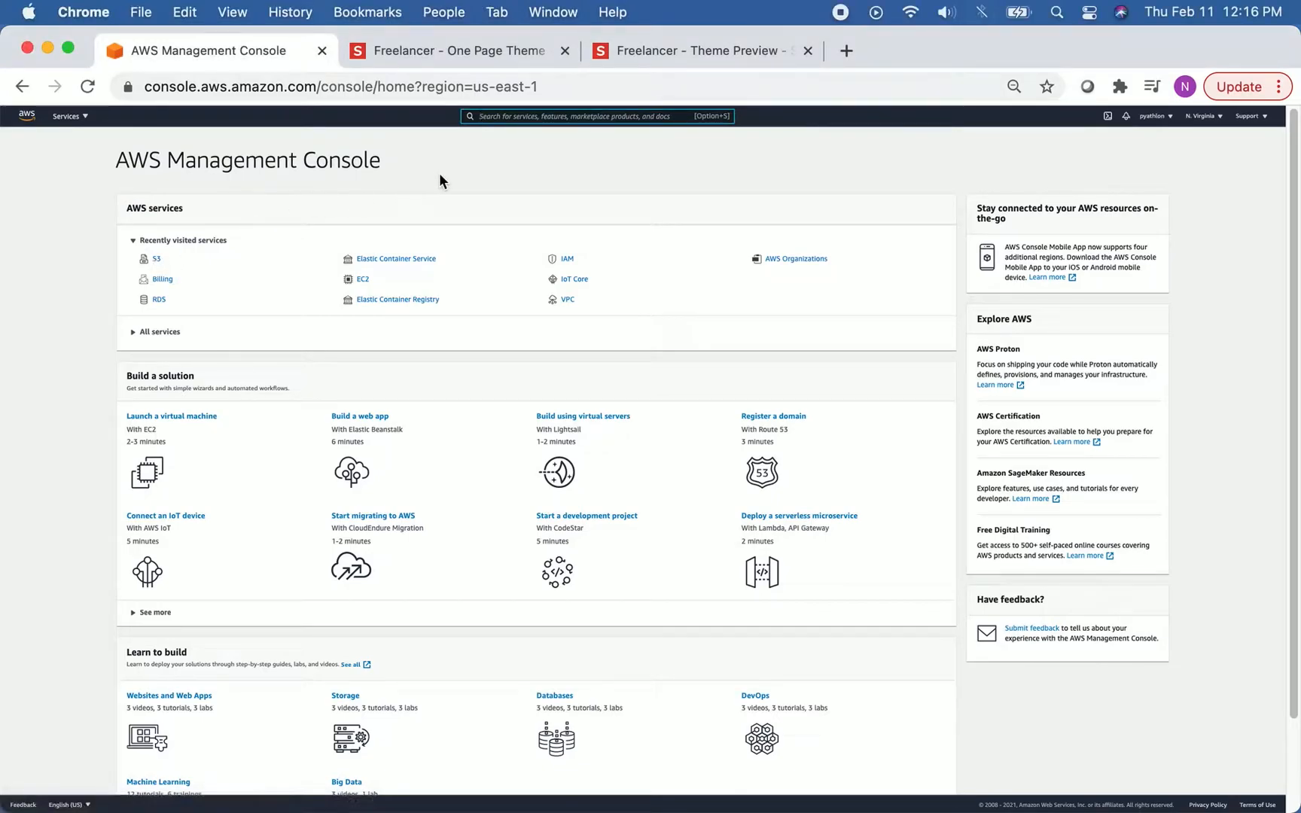
Find the S3 service in the AWS Management Console and open it.
key("alt+s")
type("s3")
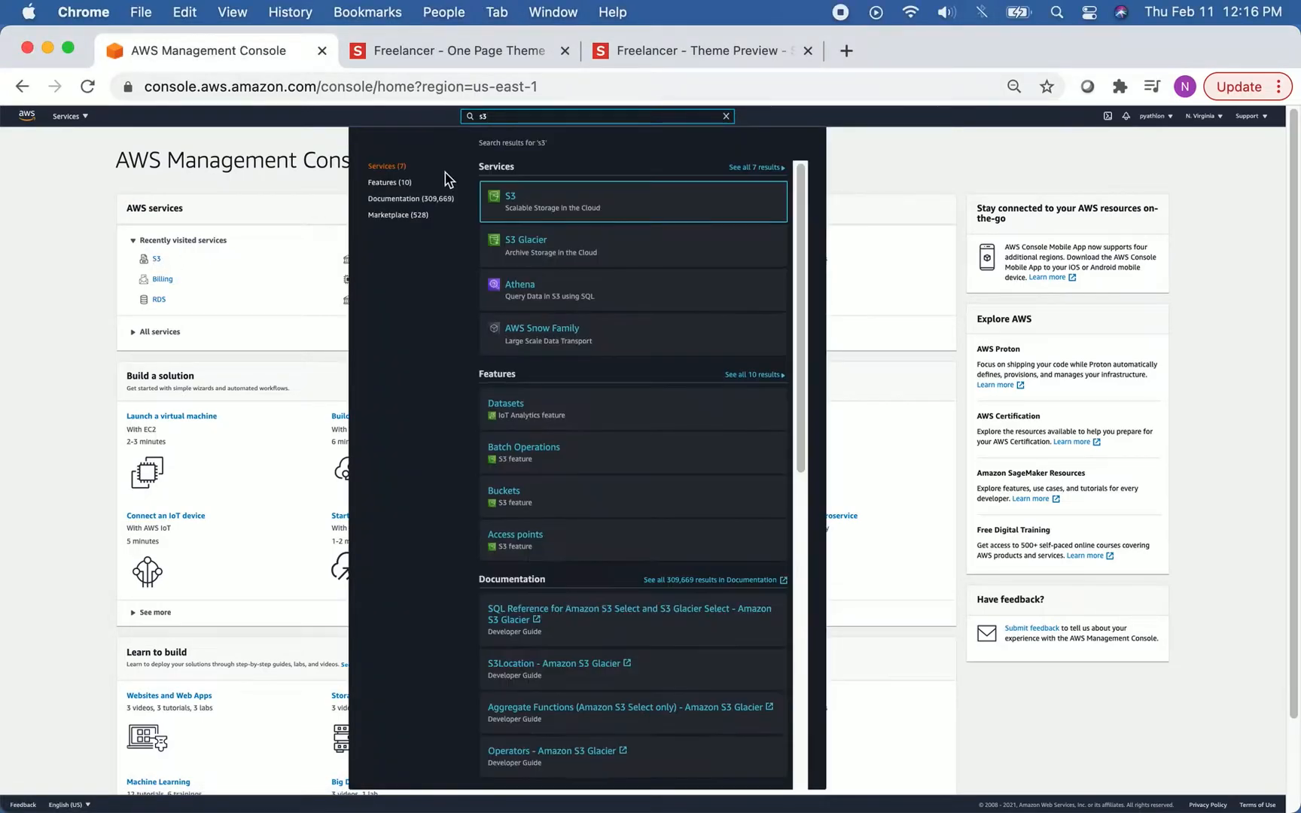
left_click(513, 205)
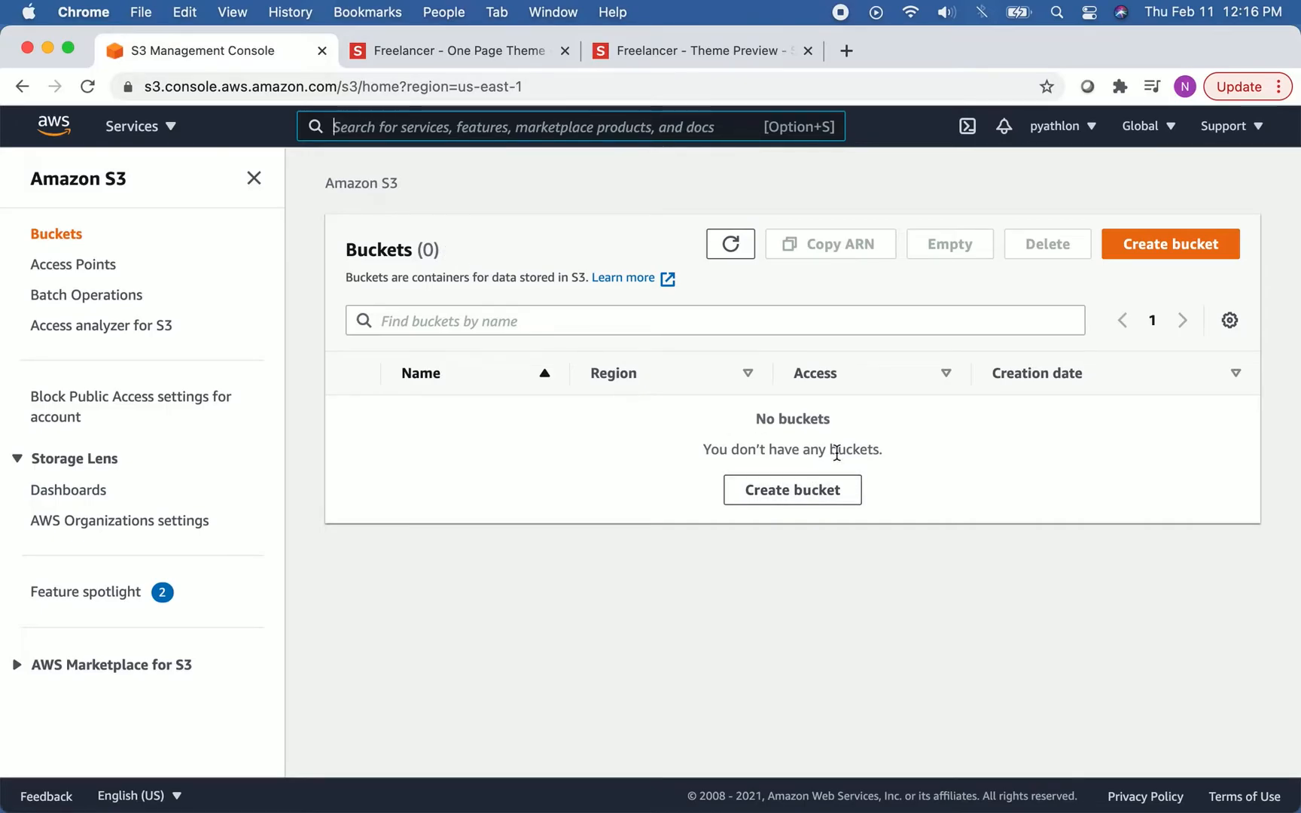
Start creating an S3 bucket and name it pyathlonserverlesstutorial.
left_click(828, 492)
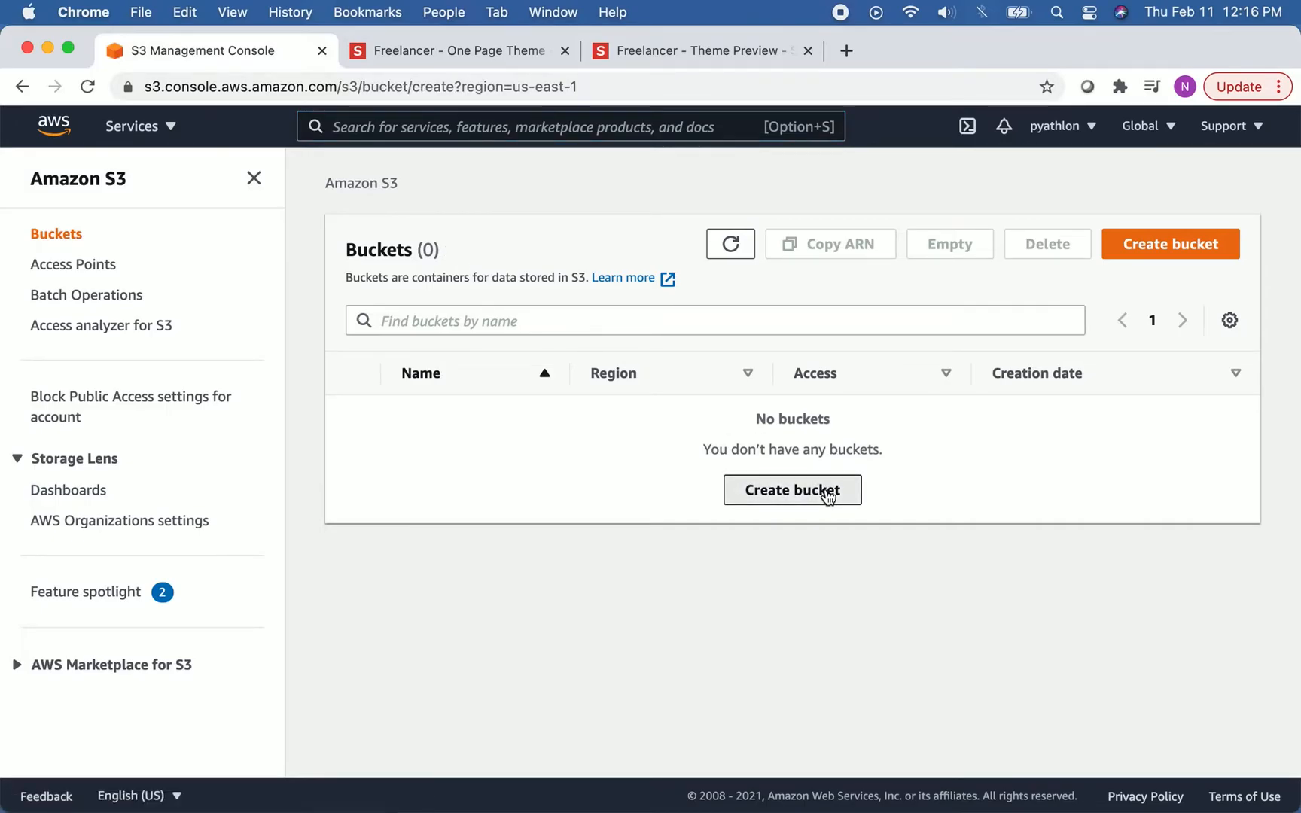
scroll(198, 290, "down", 3)
left_click(195, 303)
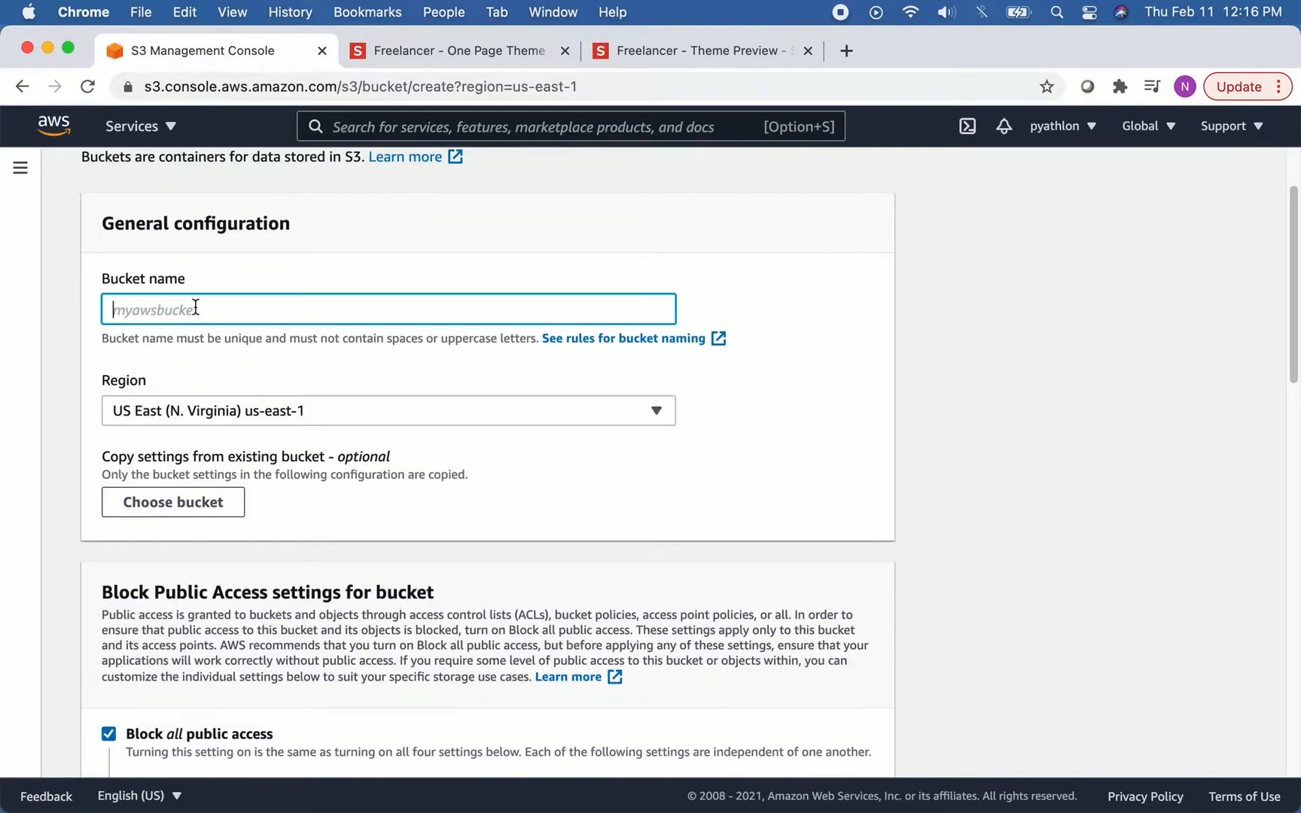
scroll(195, 301, "down", 1)
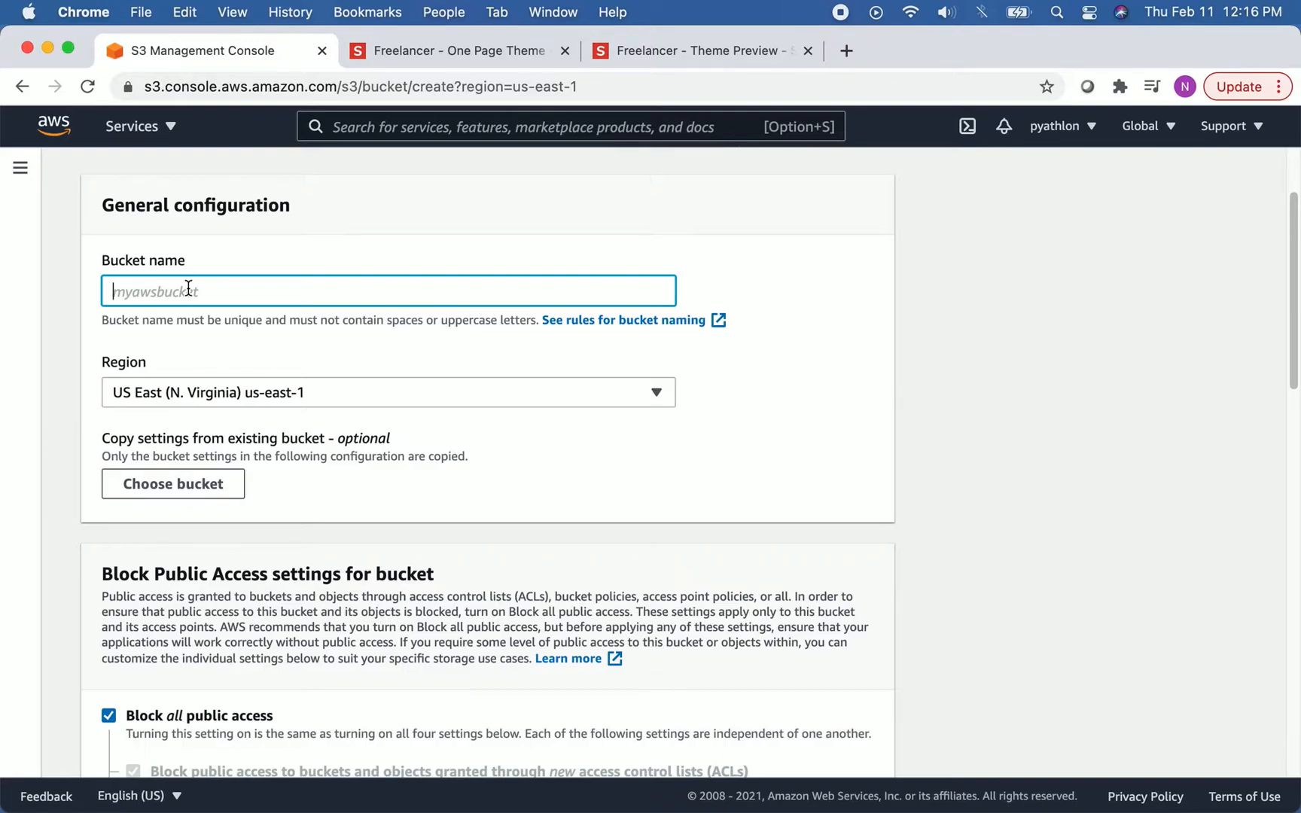
type("pyathlon")
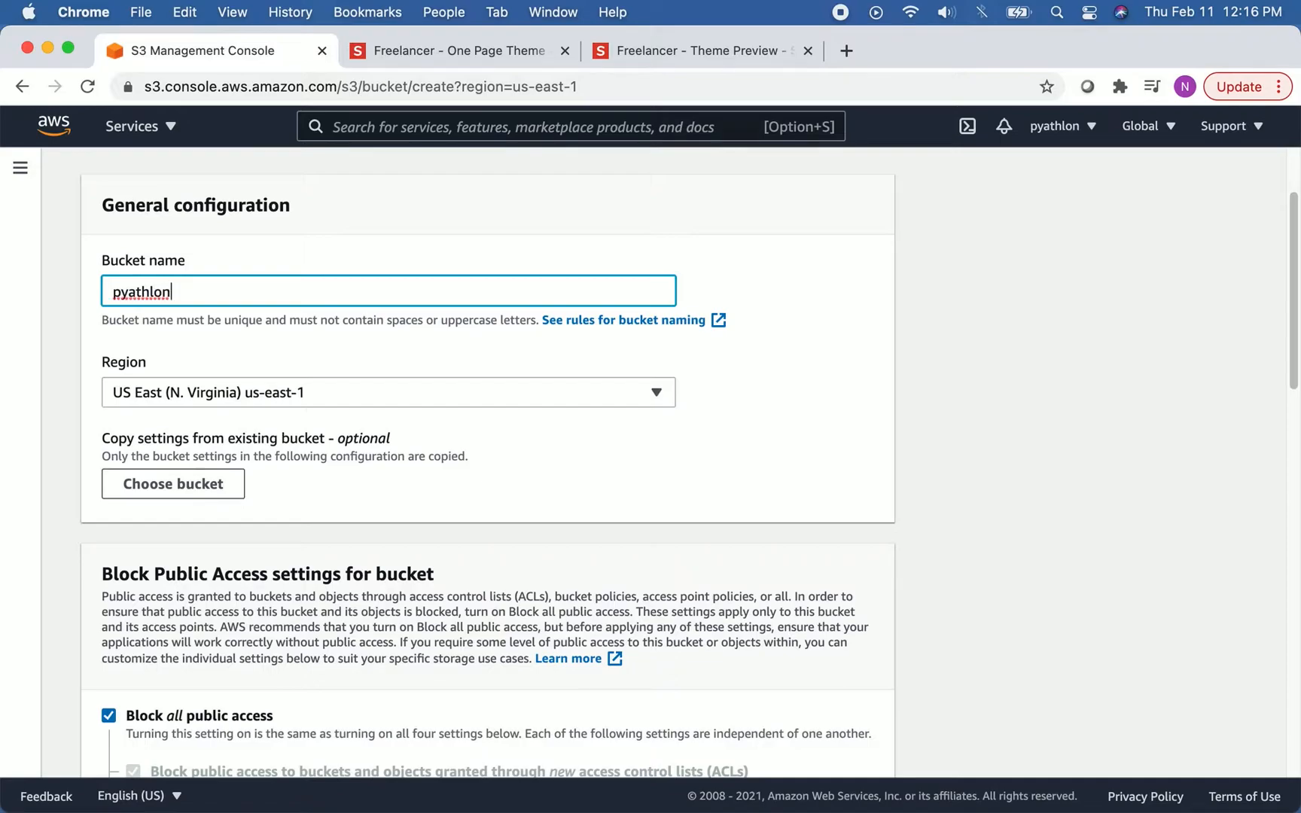
type("serverlesstutorial")
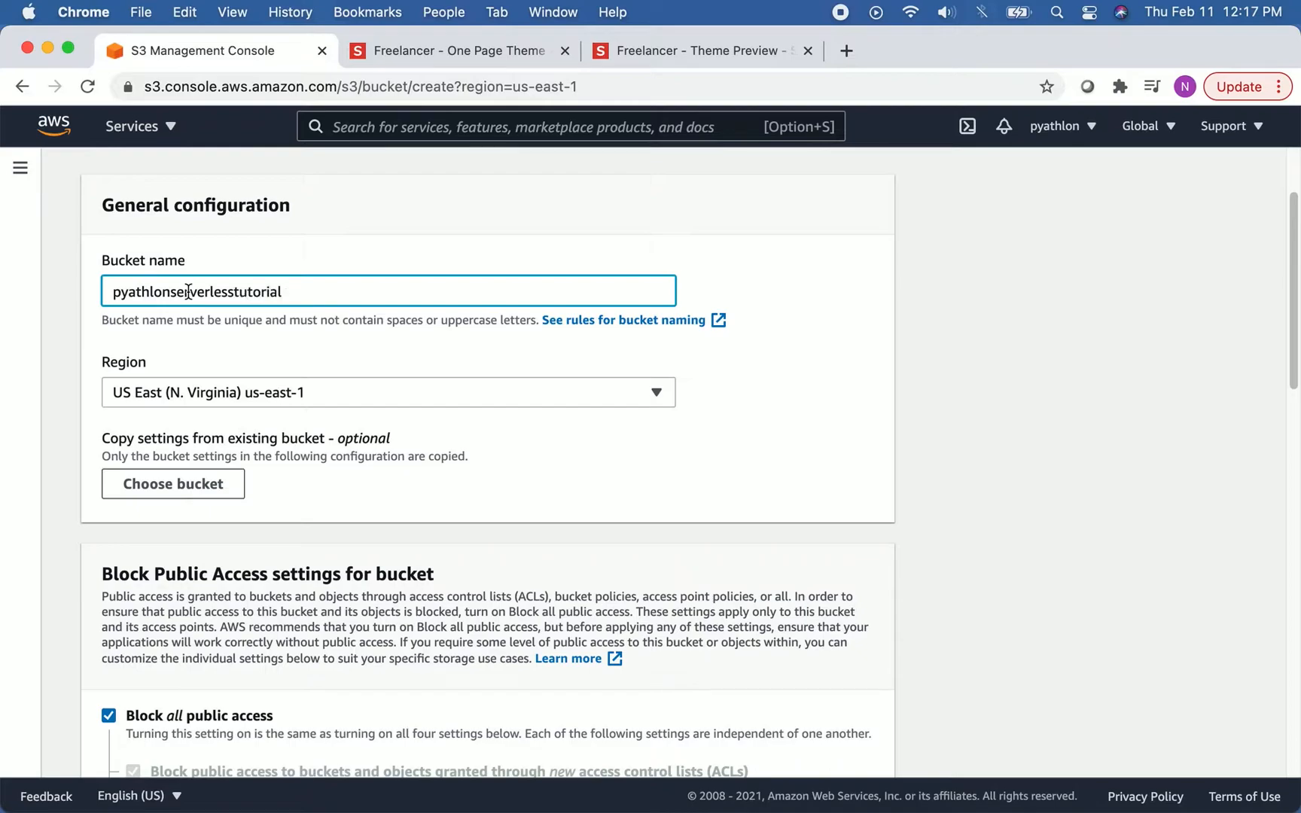
Turn off Block all public access for the bucket and acknowledge that its objects might become public.
scroll(90, 287, "down", 5)
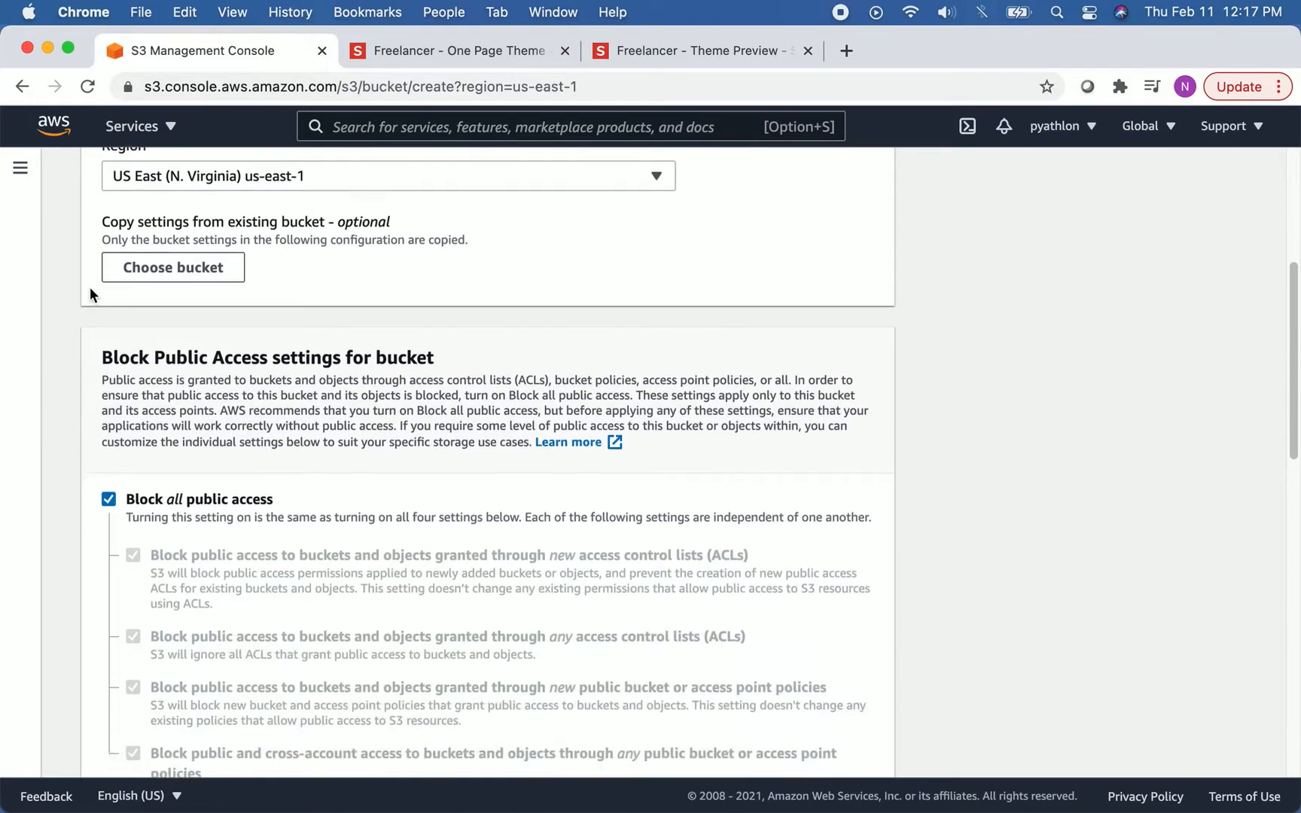
scroll(89, 293, "down", 2)
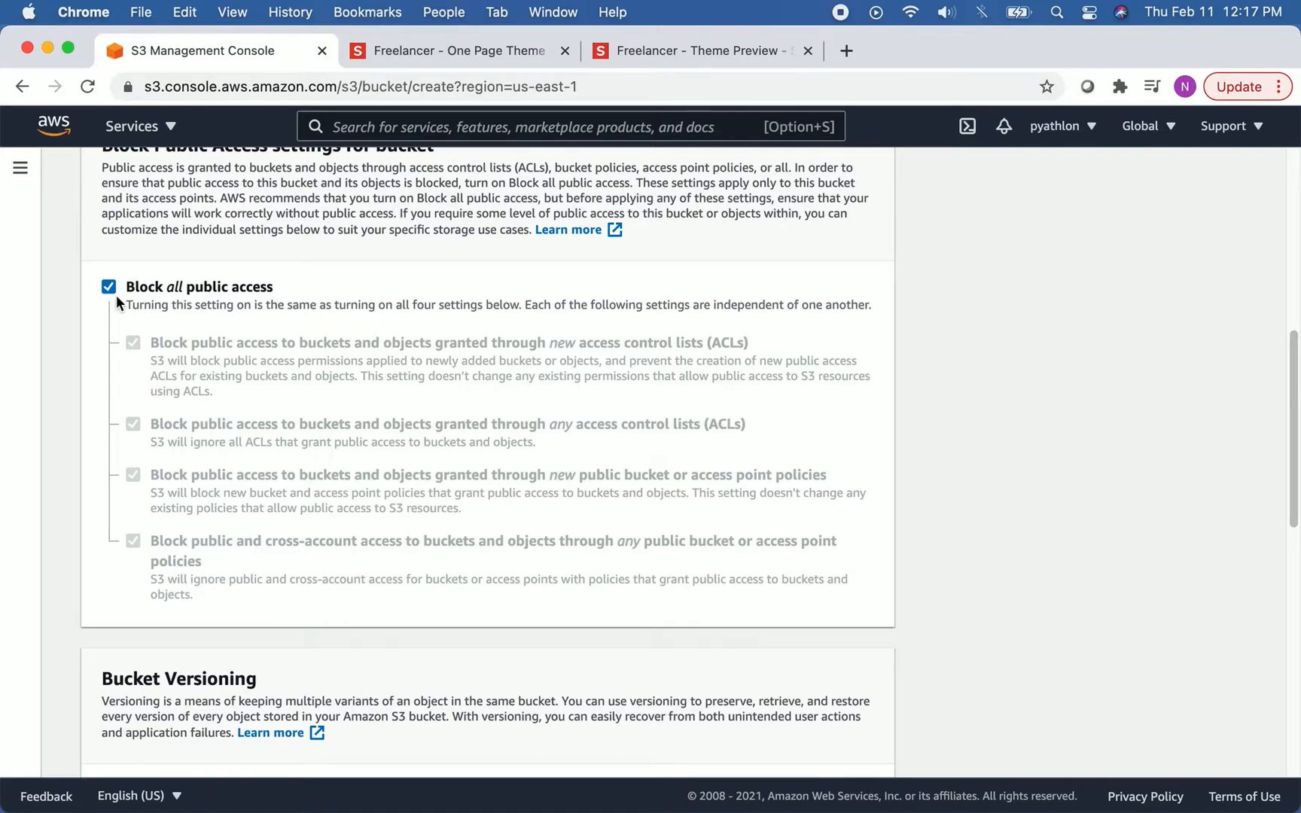
left_click(109, 287)
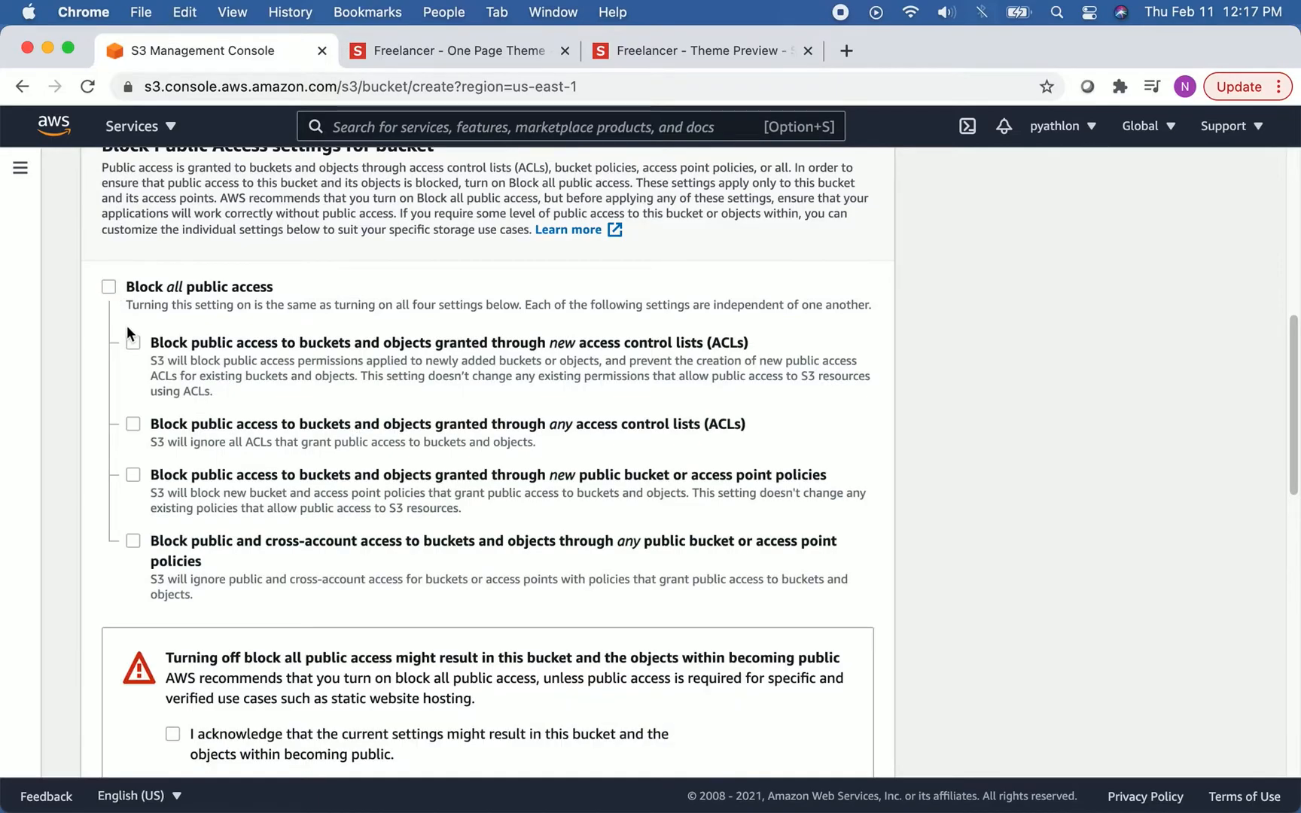
scroll(67, 309, "down", 5)
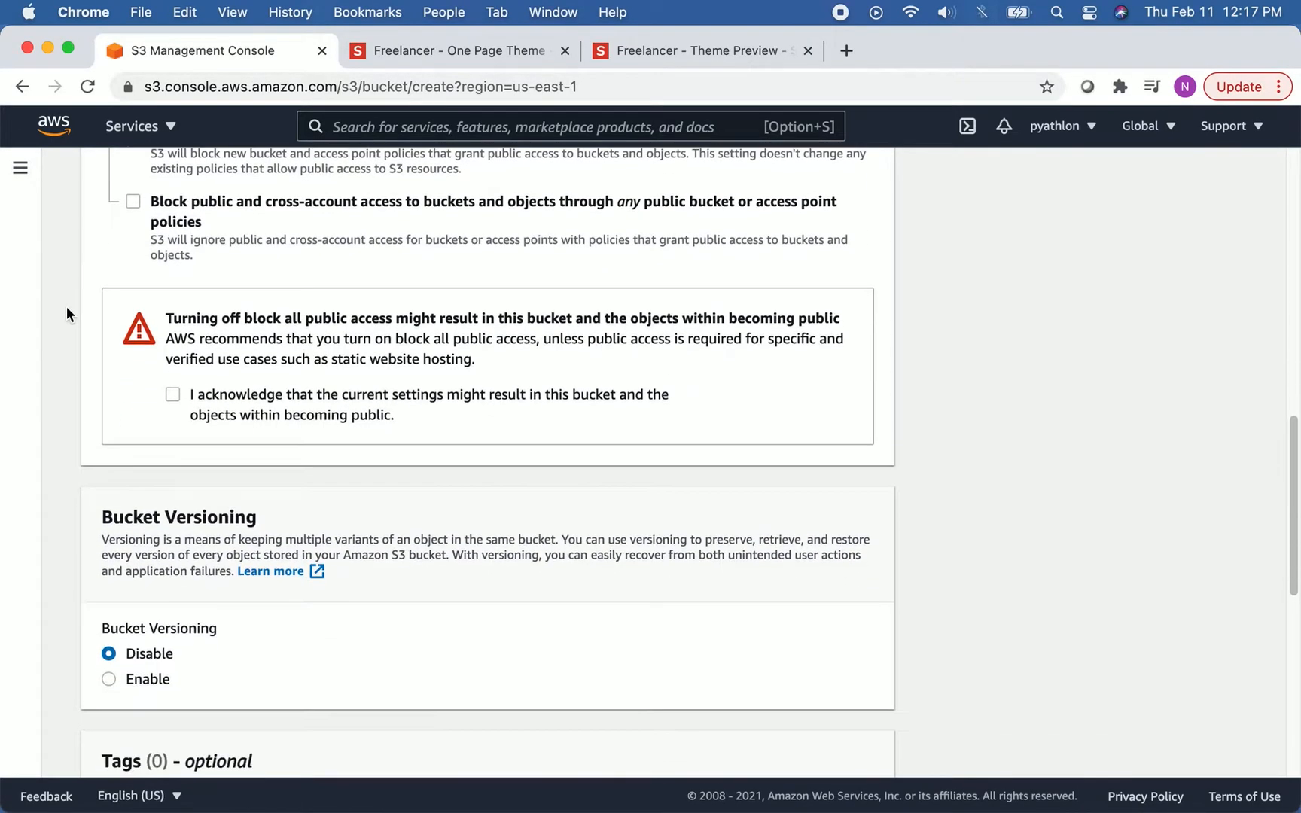
scroll(66, 315, "down", 1)
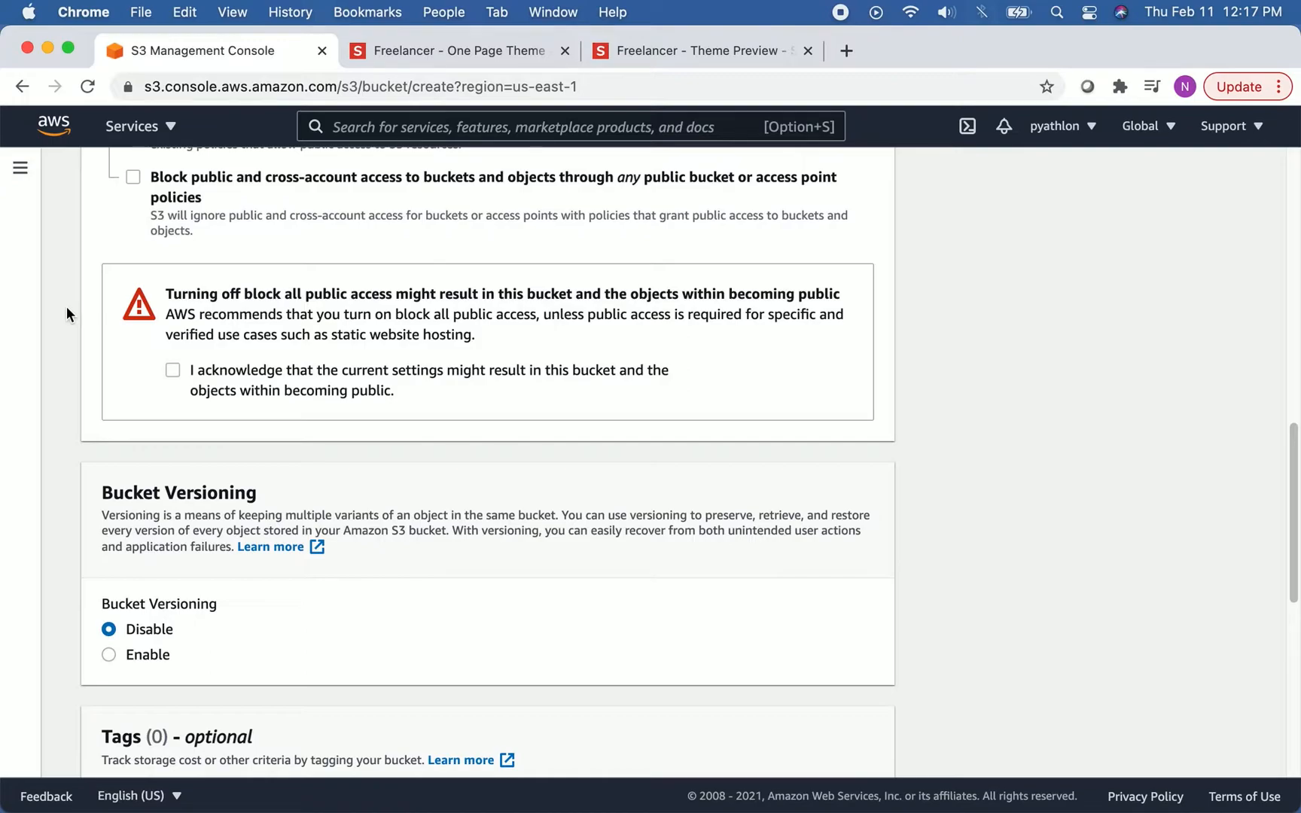
left_click(173, 371)
scroll(78, 340, "down", 3)
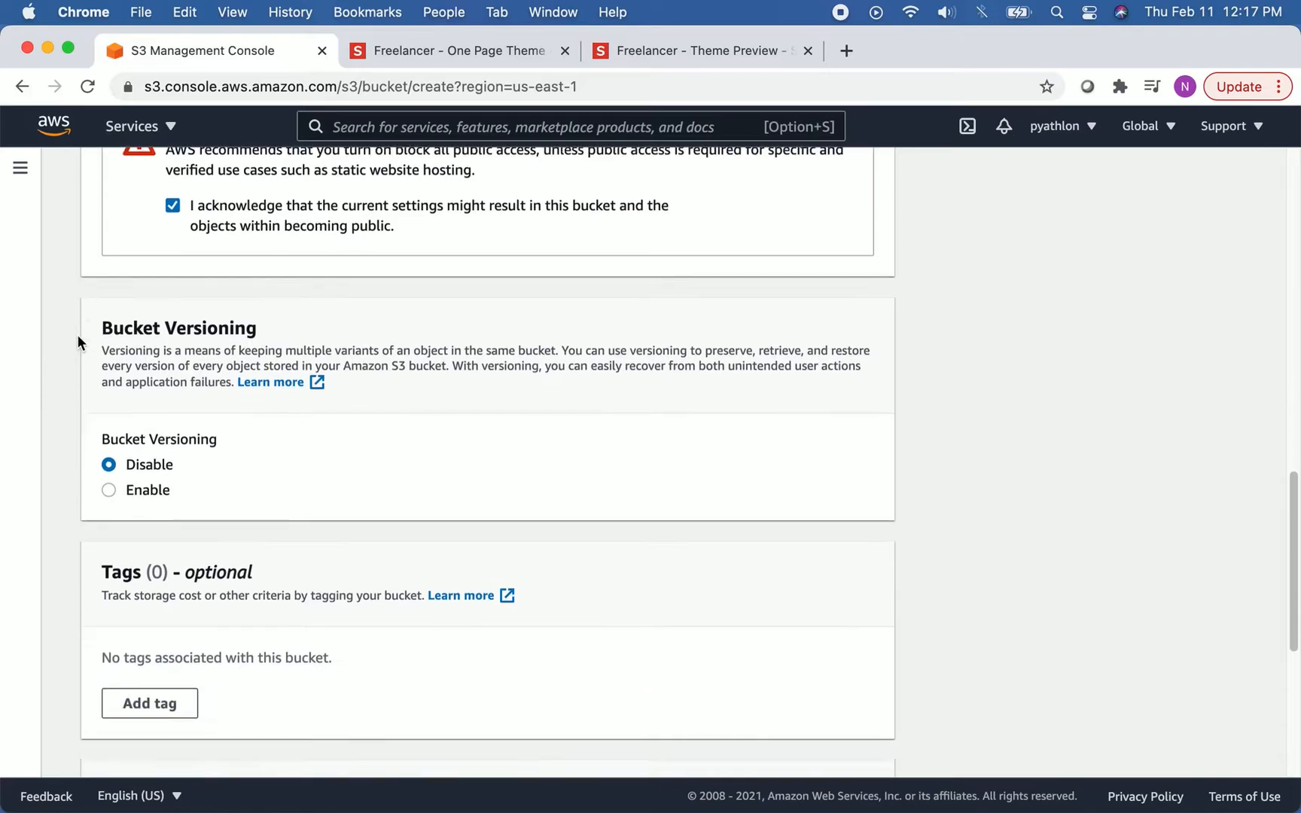
Review the remaining bucket options including the advanced settings, create the bucket with their defaults, and open it.
scroll(78, 339, "down", 2)
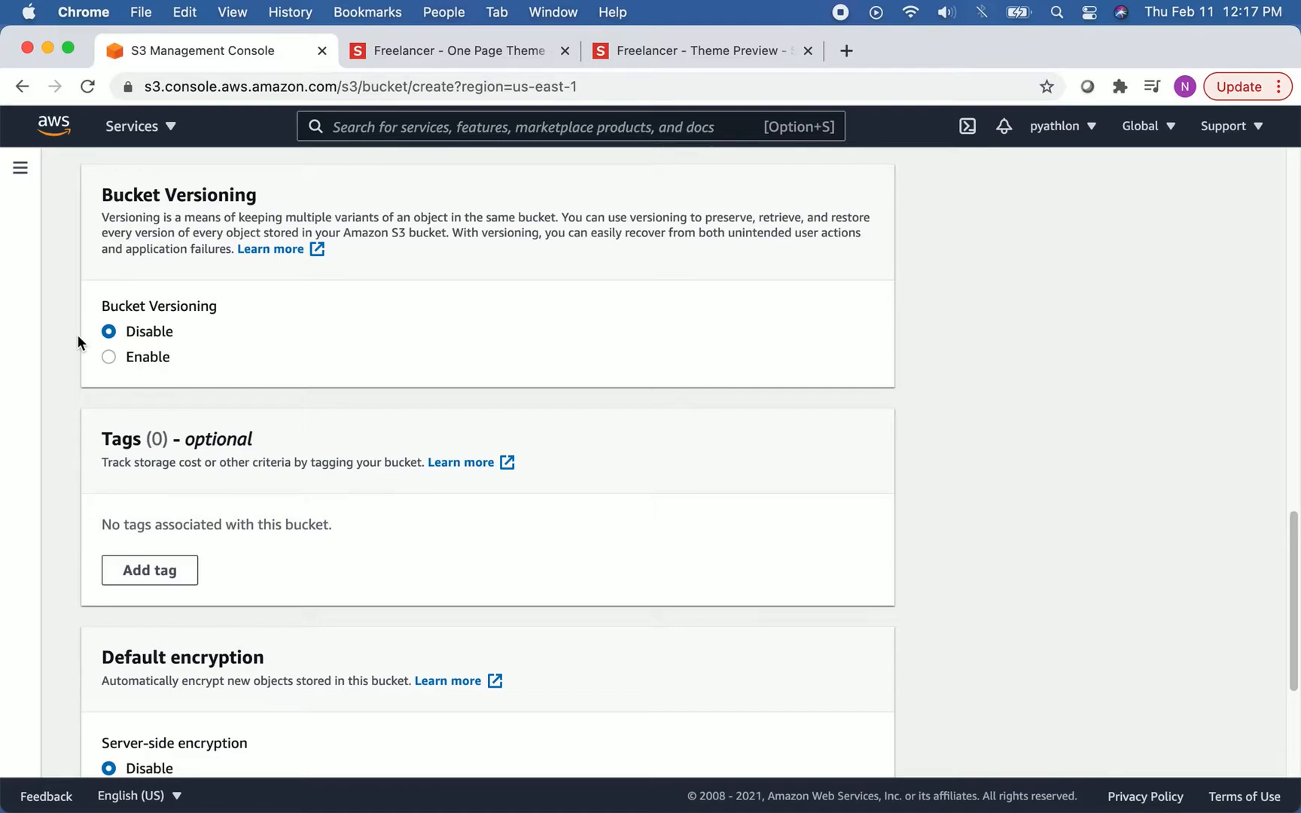
scroll(77, 341, "down", 3)
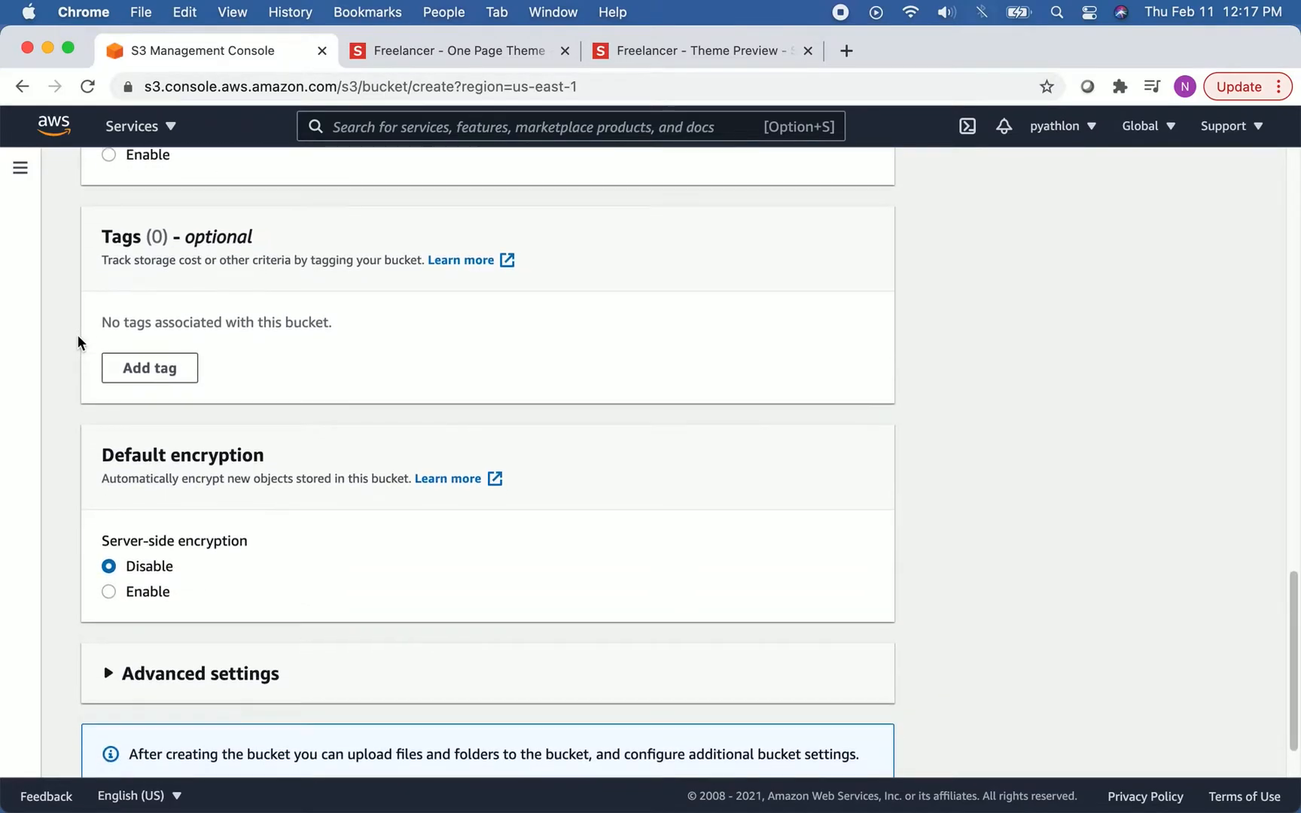
scroll(77, 335, "down", 1)
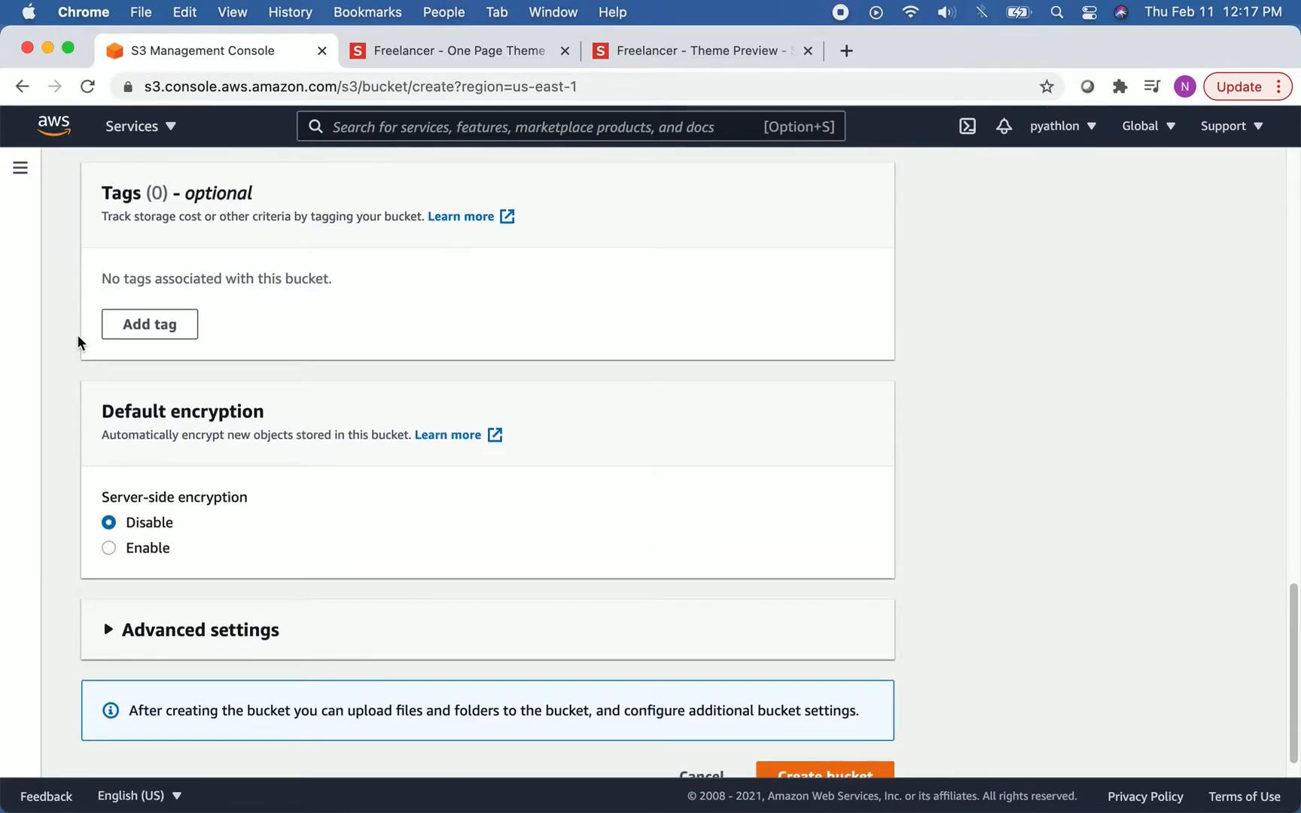
scroll(78, 336, "down", 1)
scroll(78, 336, "down", 1)
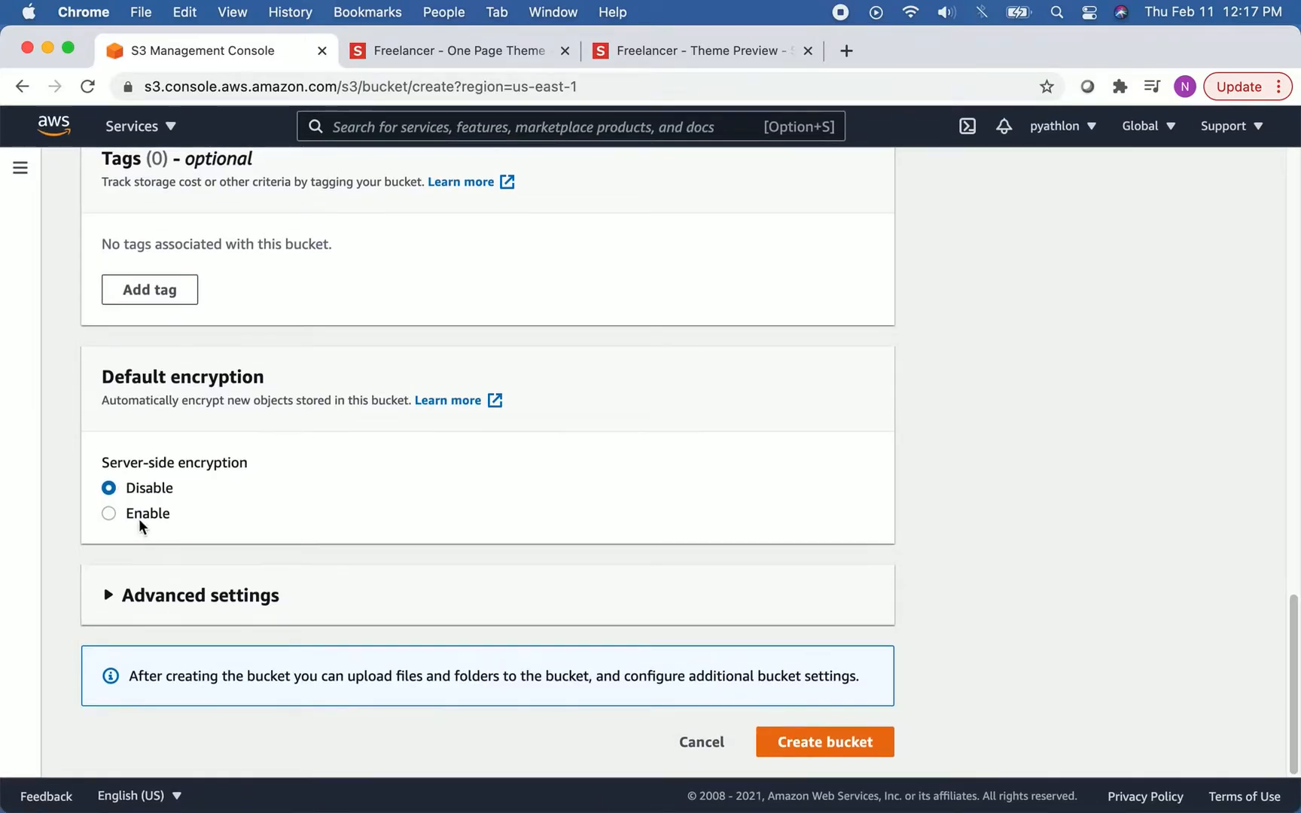
left_click(136, 598)
scroll(67, 495, "down", 5)
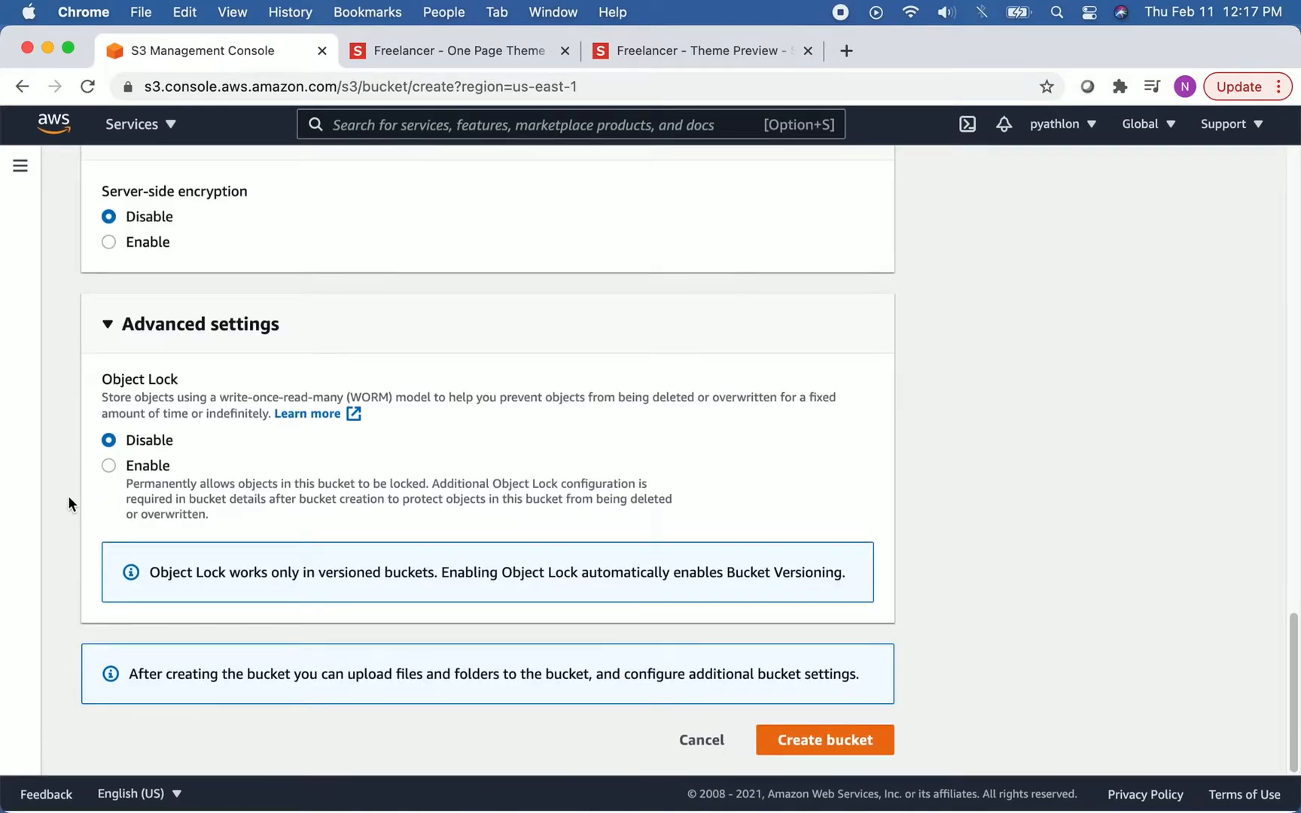
left_click(857, 741)
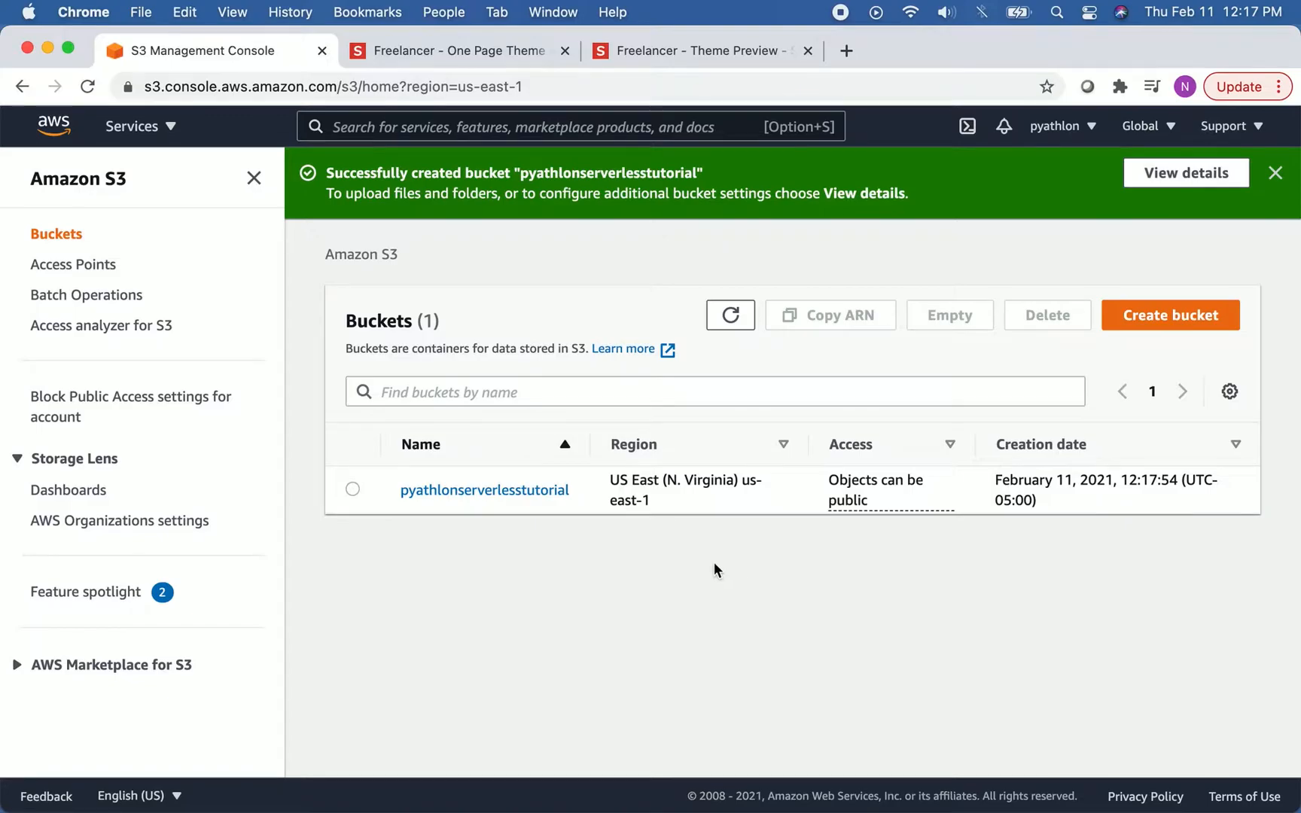
left_click(541, 491)
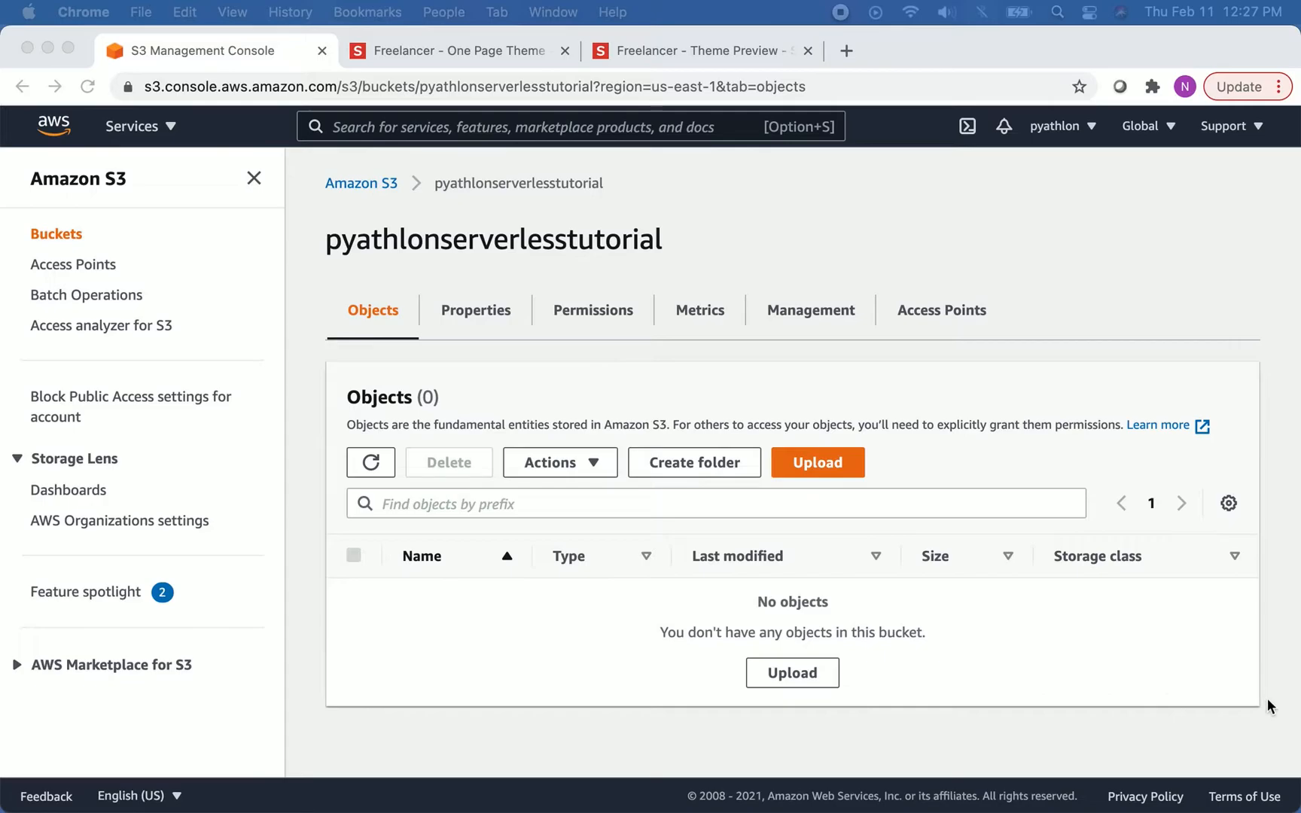
Switch to Finder, select everything in the startbootstrap folder from css through vendor, and upload it to the open bucket.
key("super+Tab")
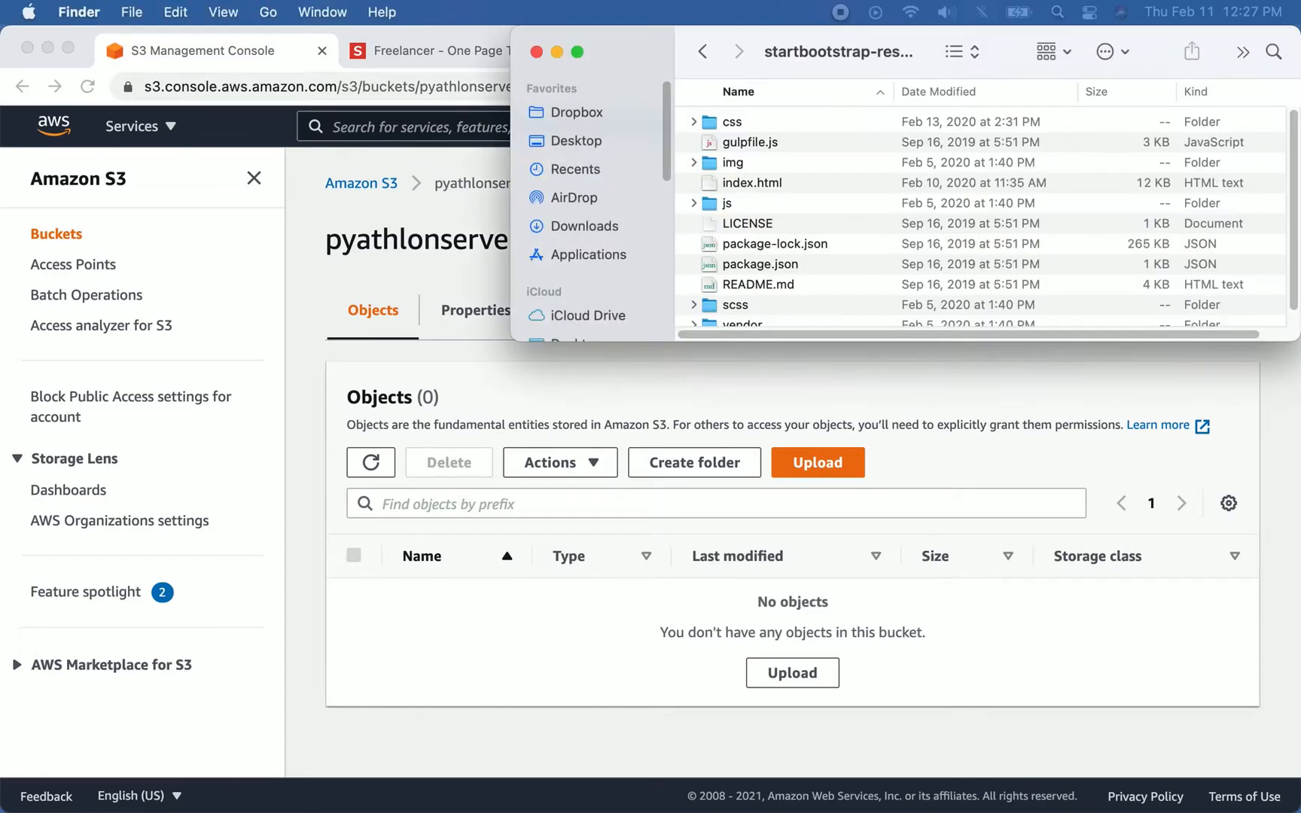
scroll(775, 190, "down", 1)
scroll(775, 190, "up", 1)
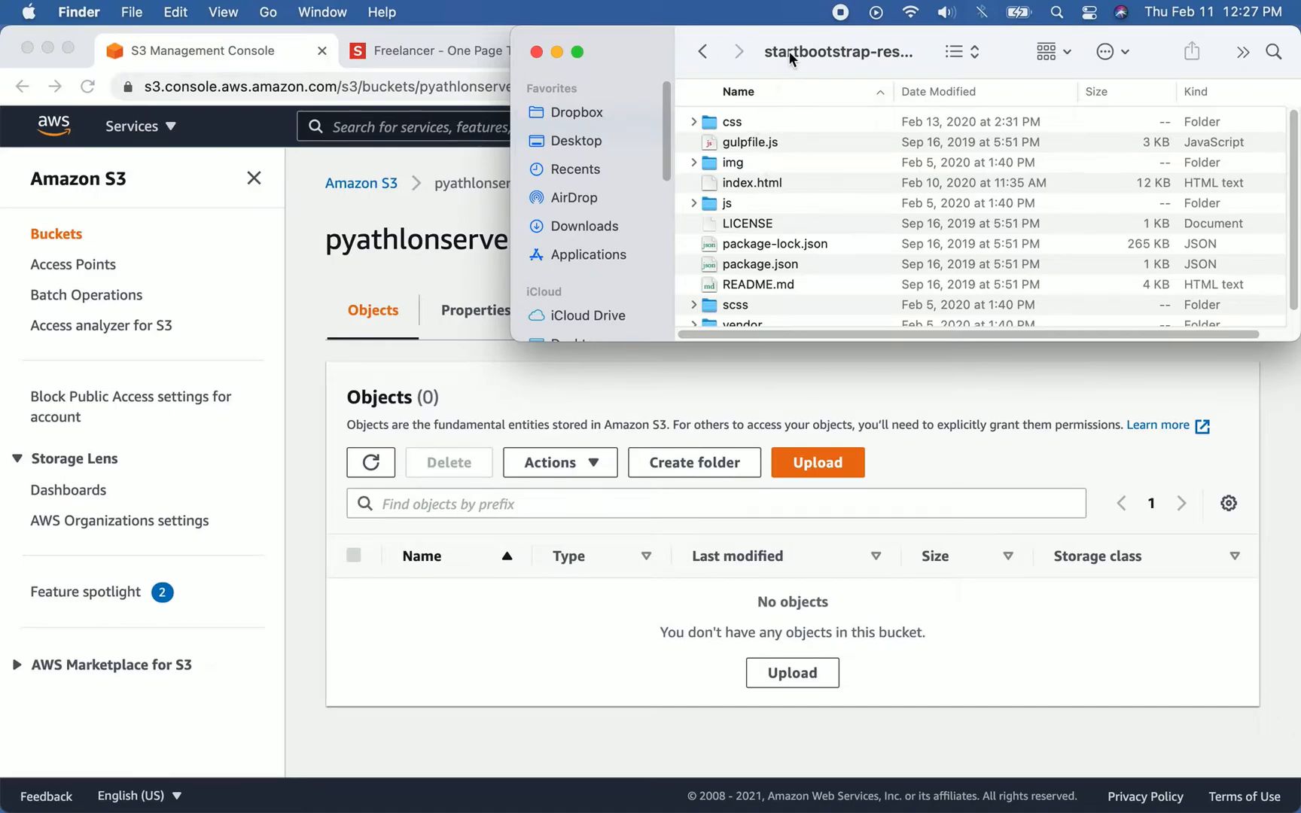
left_click(752, 127)
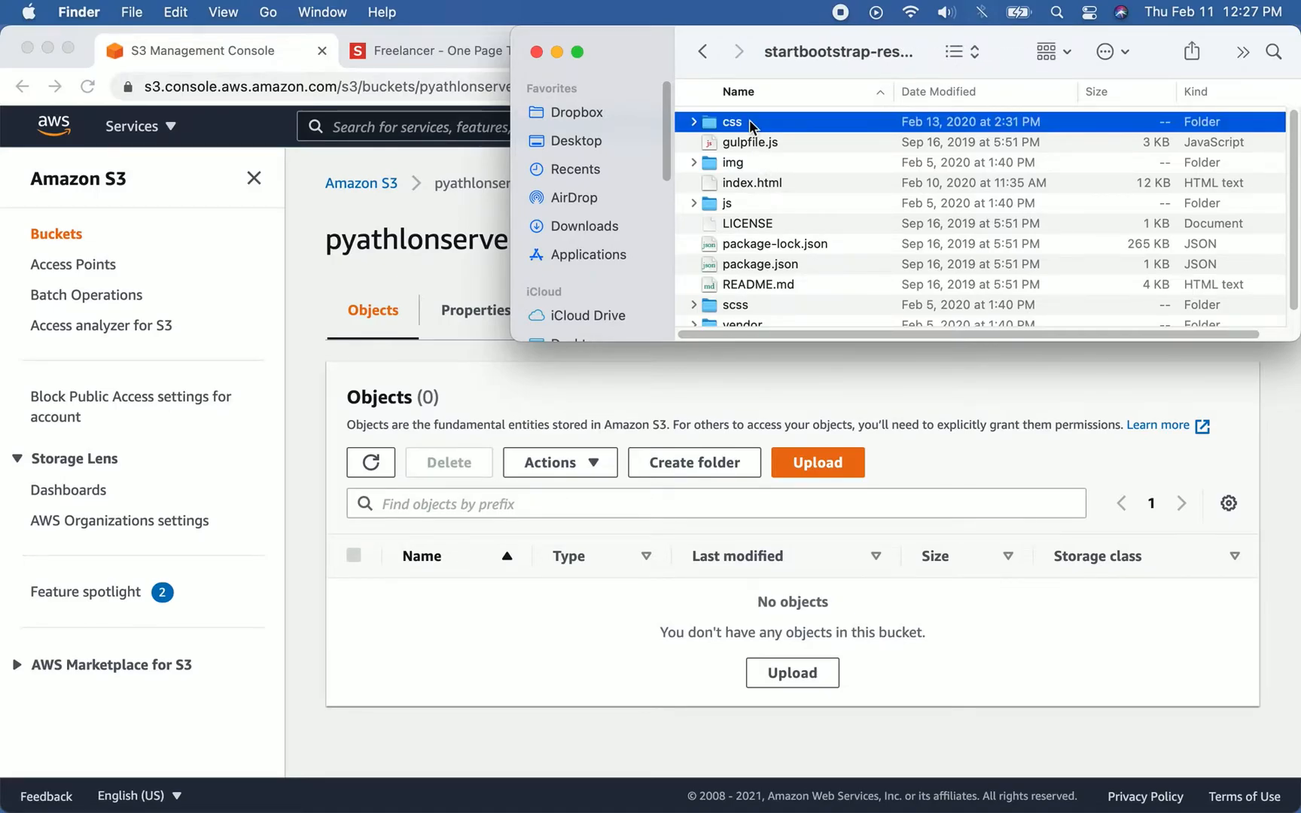
scroll(753, 164, "down", 1)
left_click(740, 305, "shift")
scroll(741, 305, "up", 1)
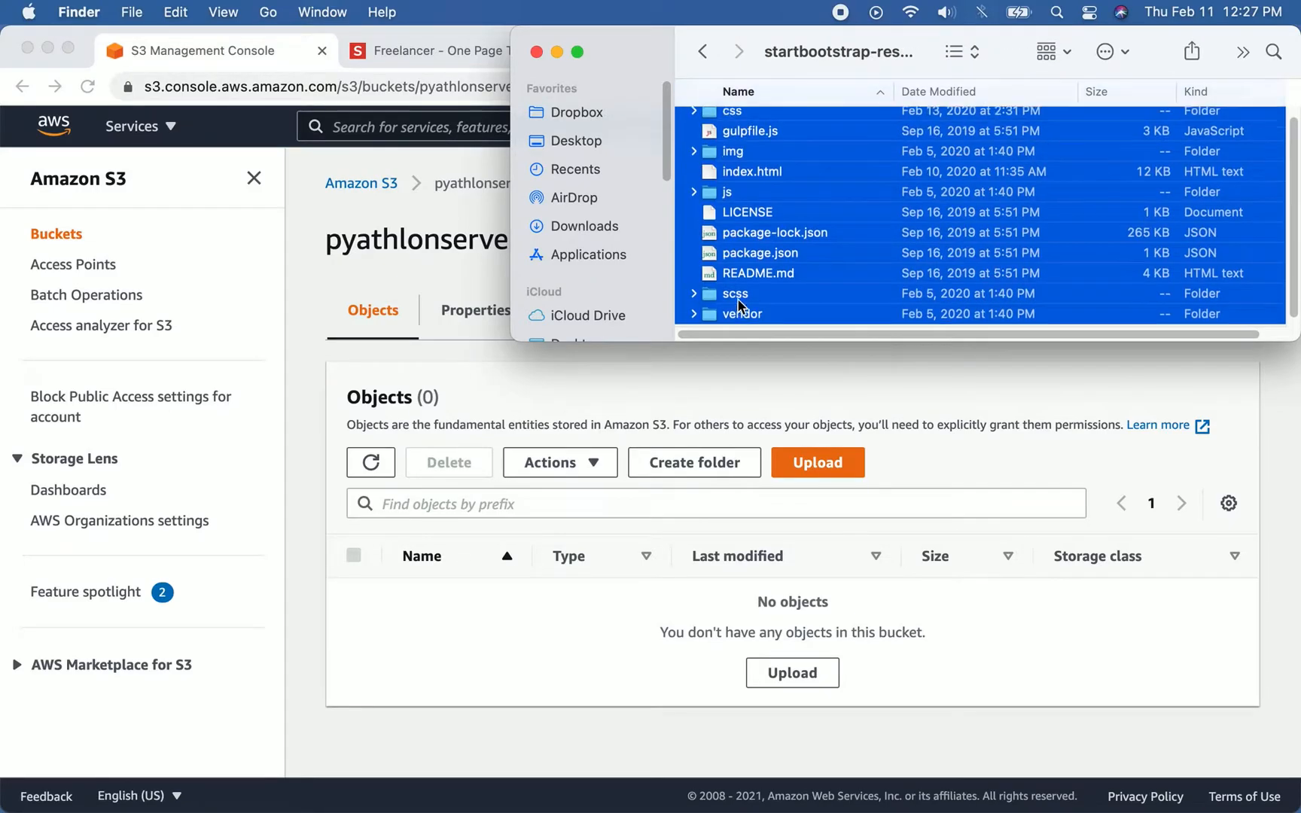
scroll(737, 249, "down", 1)
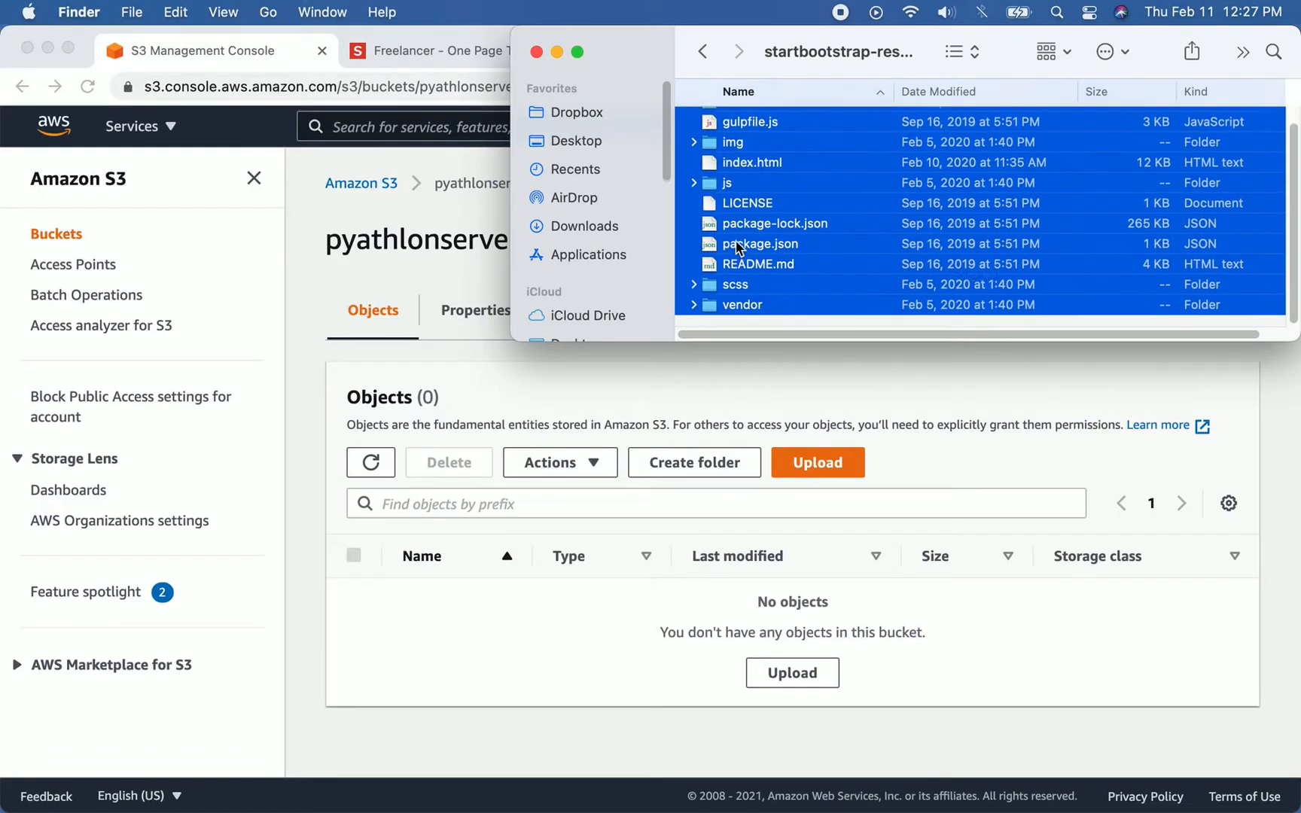
scroll(743, 214, "up", 1)
scroll(729, 175, "down", 1)
scroll(729, 175, "up", 1)
left_click_drag(729, 174, 726, 565)
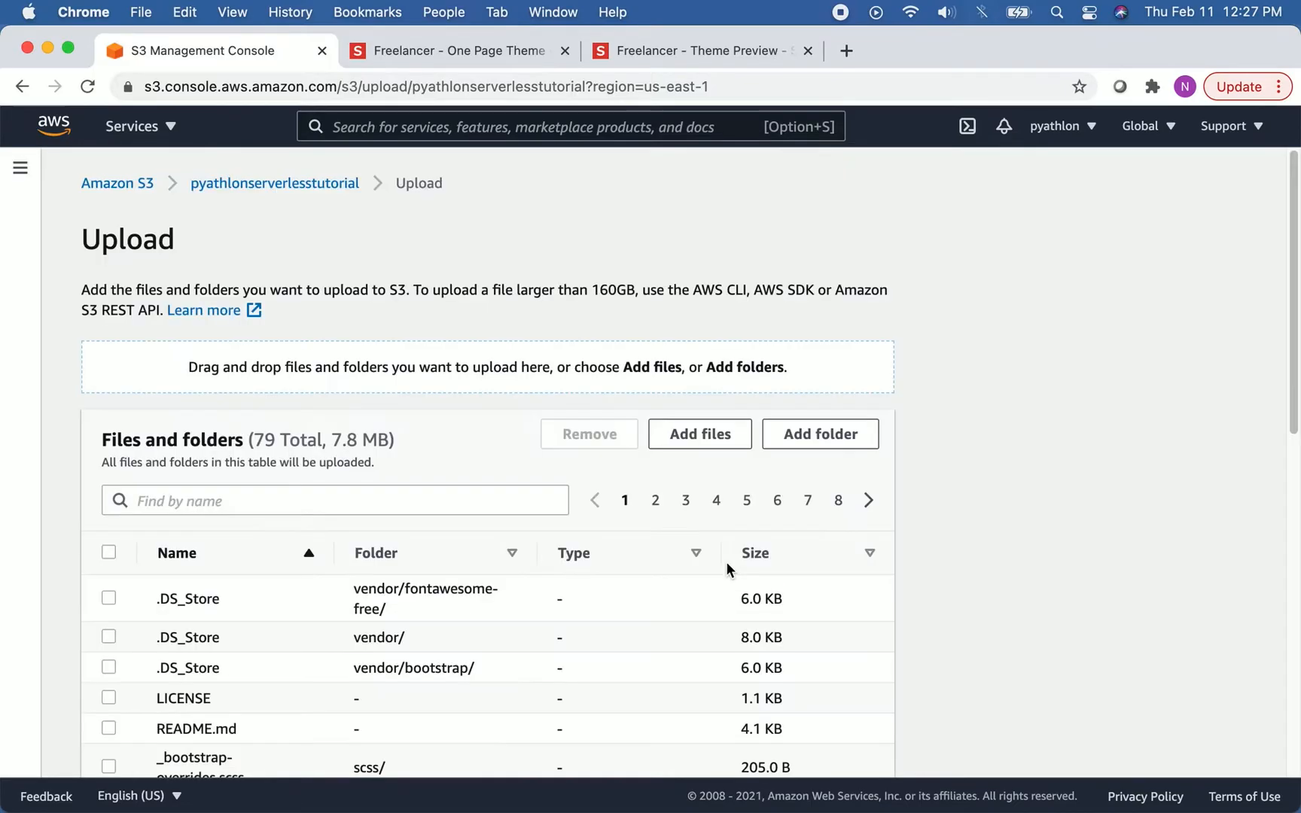
scroll(936, 389, "down", 10)
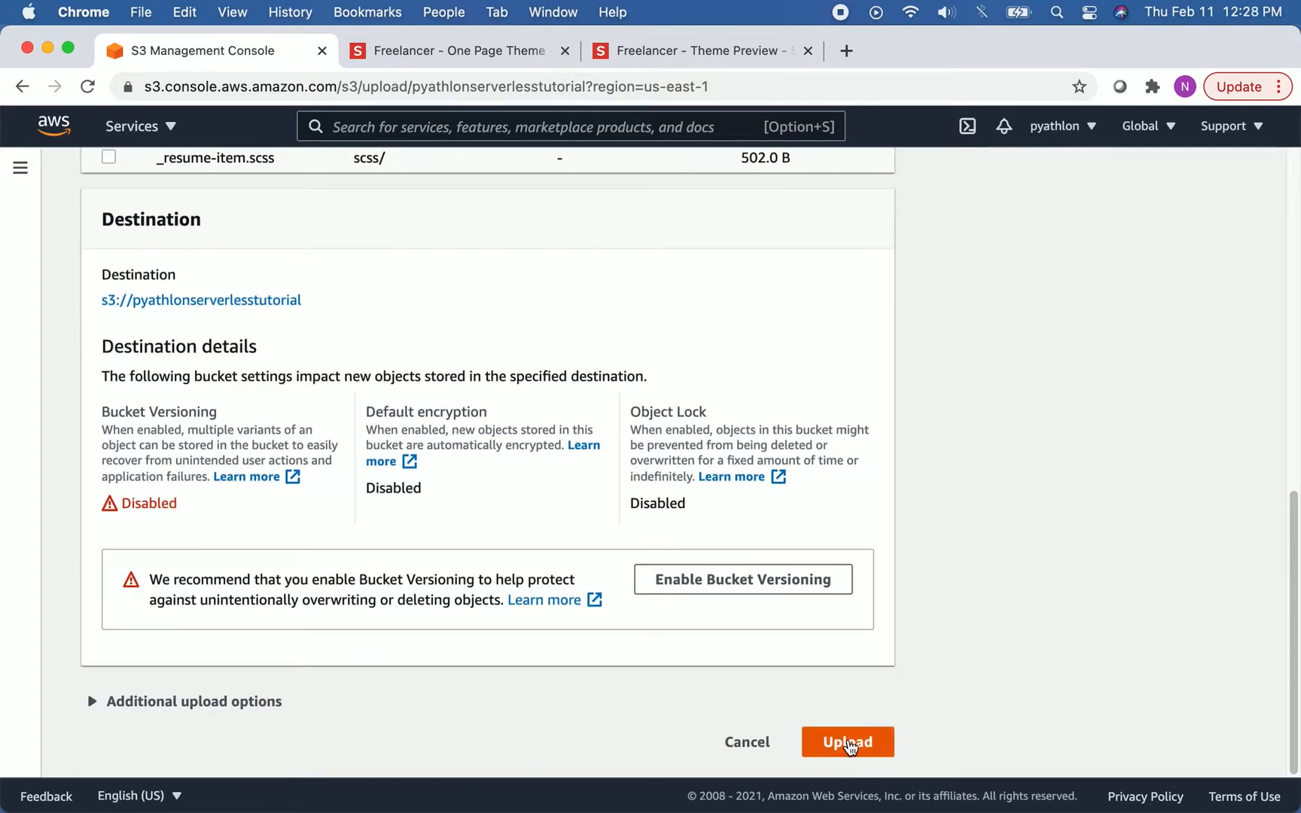
left_click(849, 744)
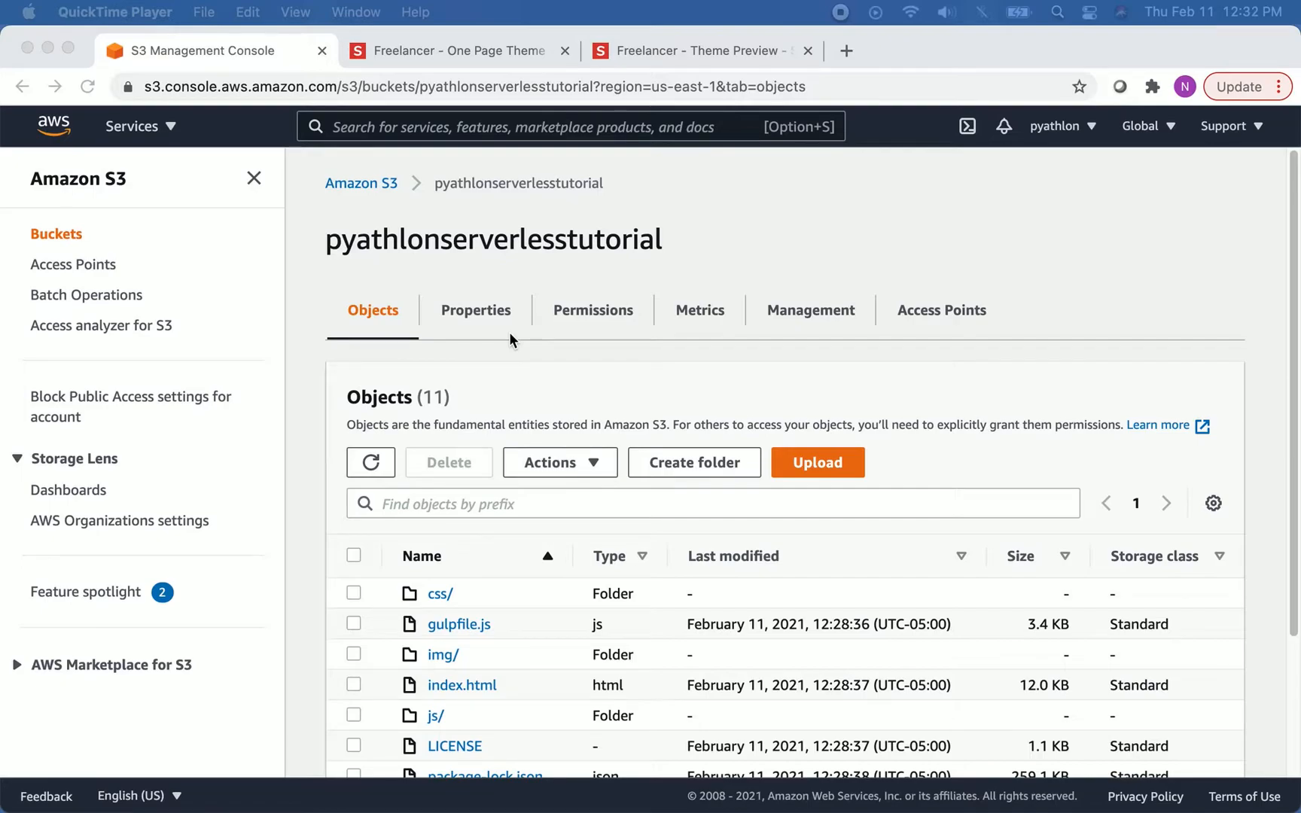
Open the static website hosting settings in the bucket's properties and enable hosting.
left_click(486, 309)
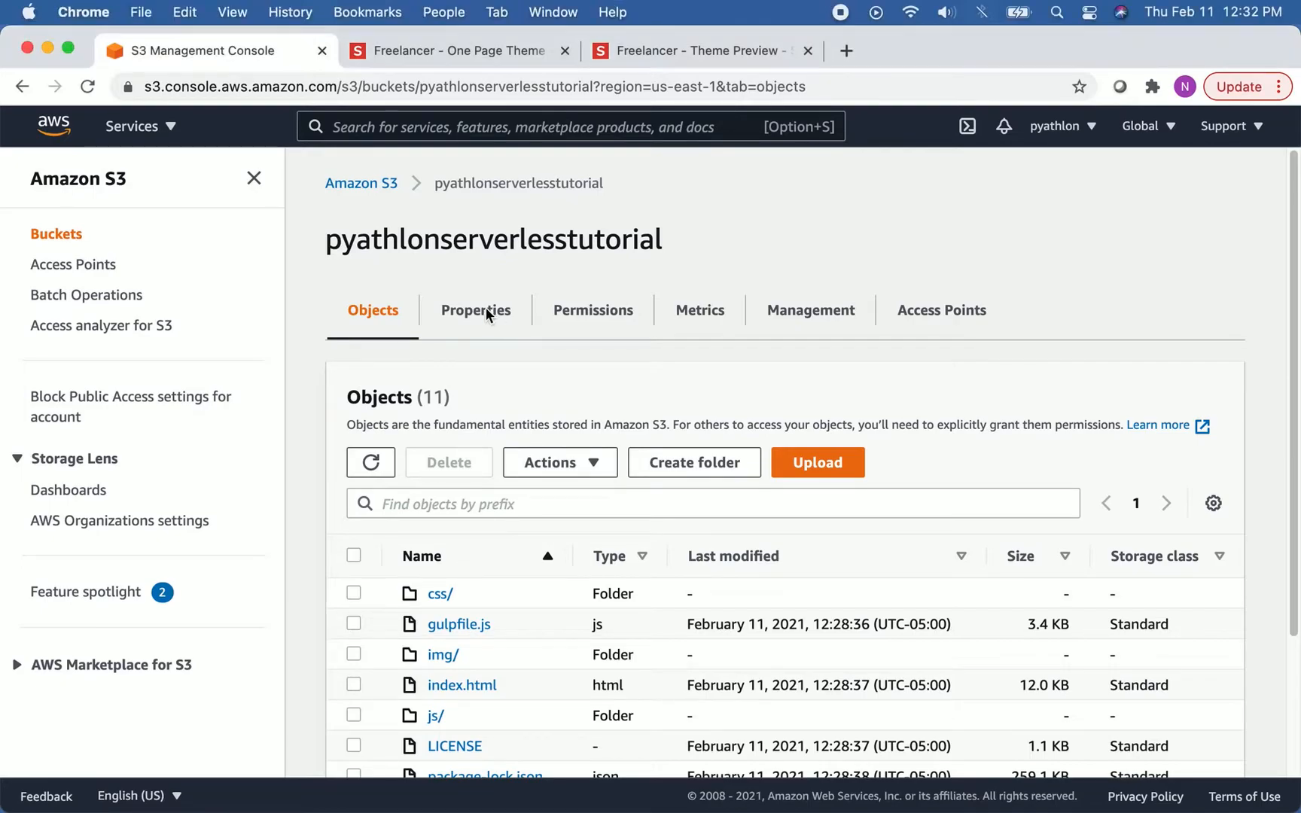
left_click(488, 315)
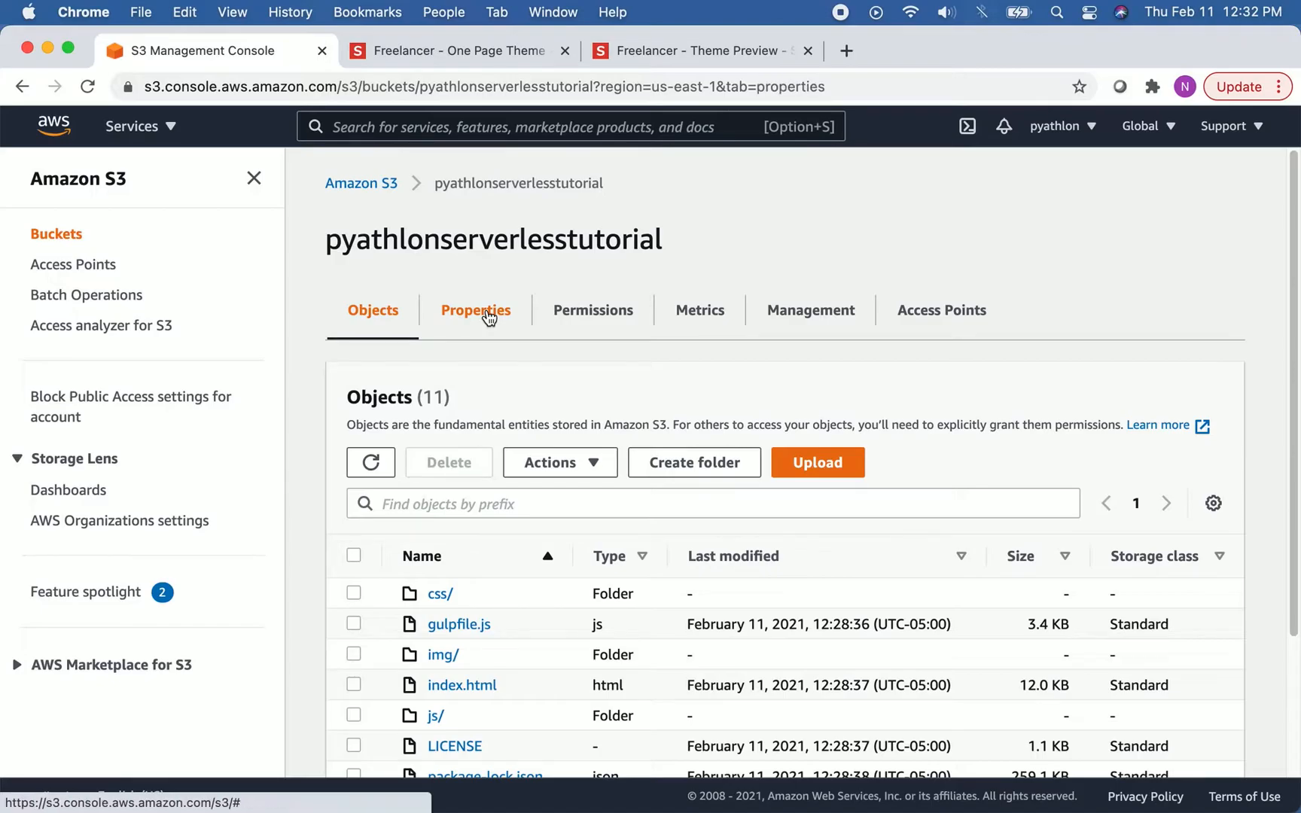
scroll(487, 310, "down", 15)
scroll(487, 310, "down", 15)
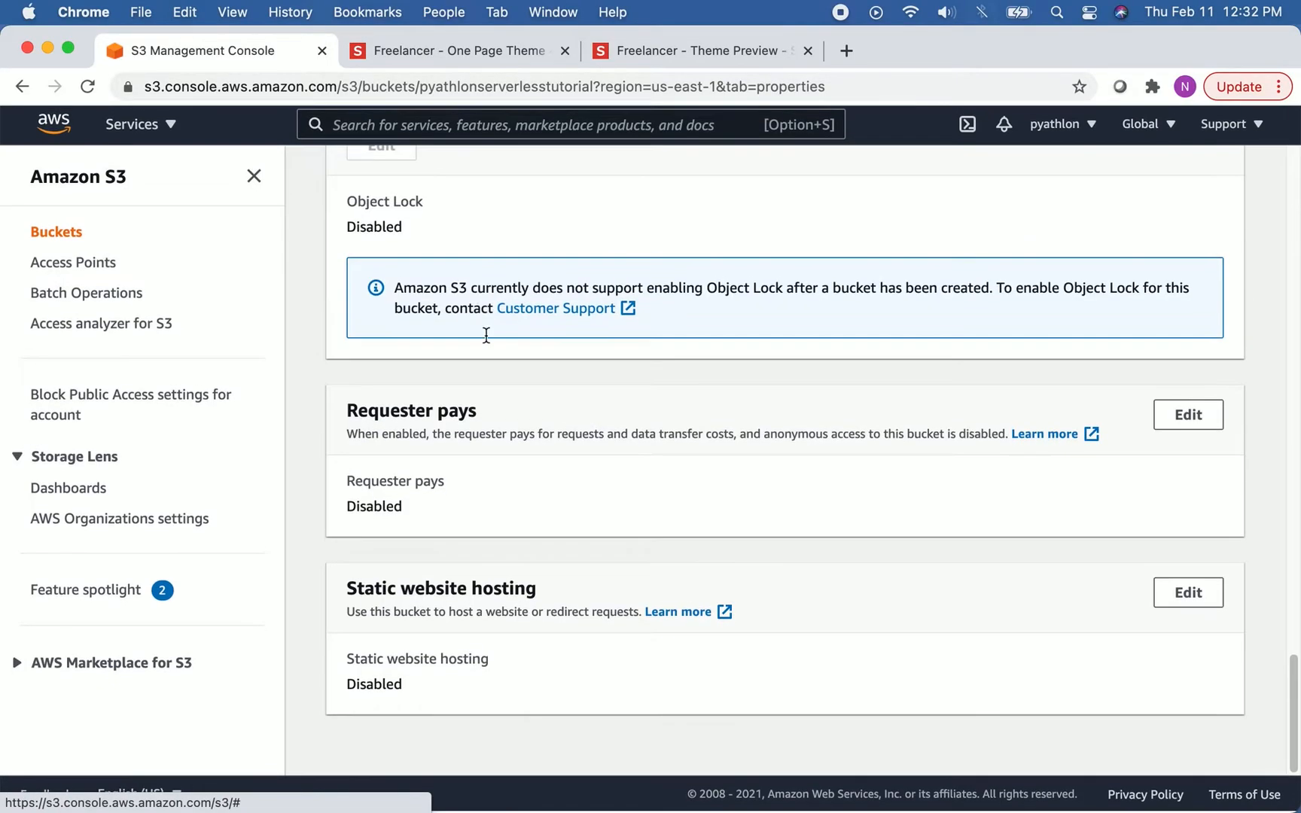
left_click(1177, 594)
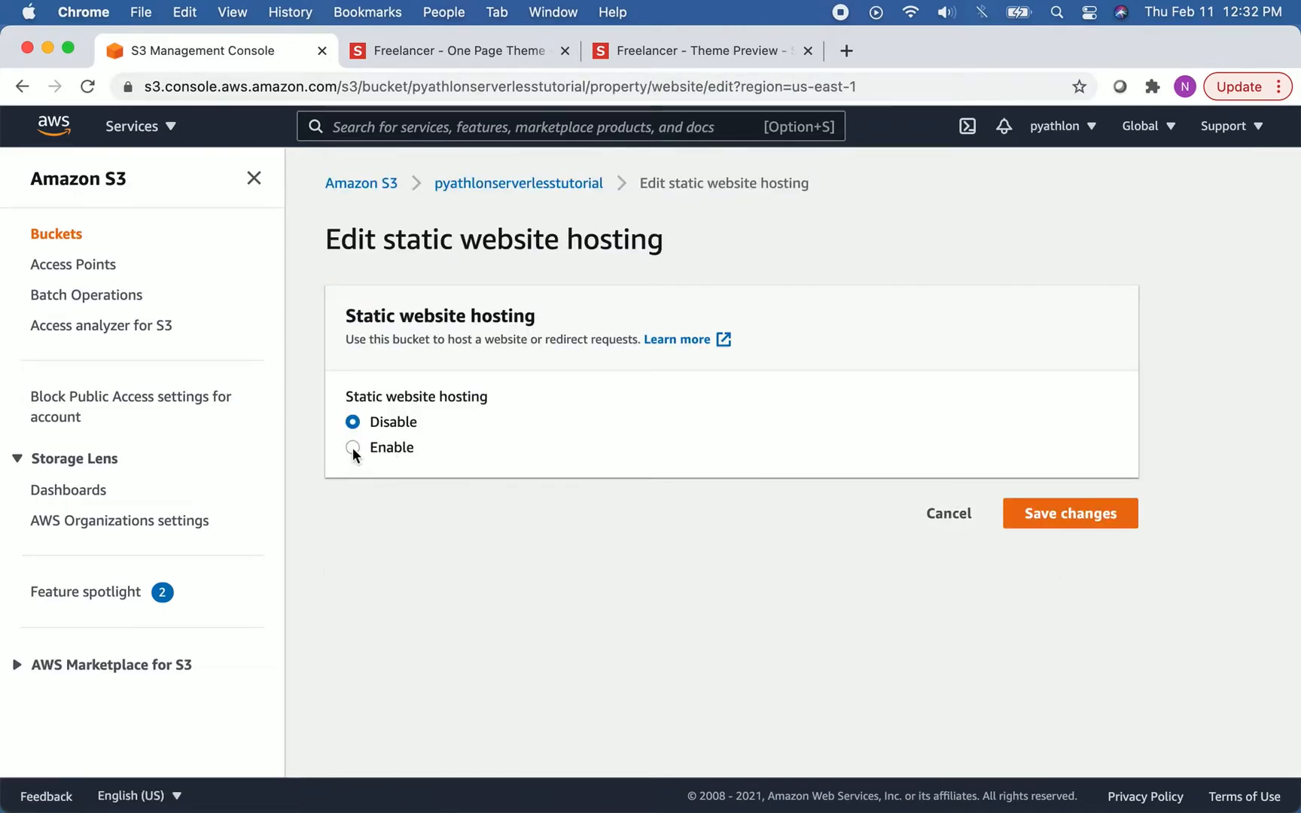
left_click(353, 447)
scroll(445, 434, "down", 3)
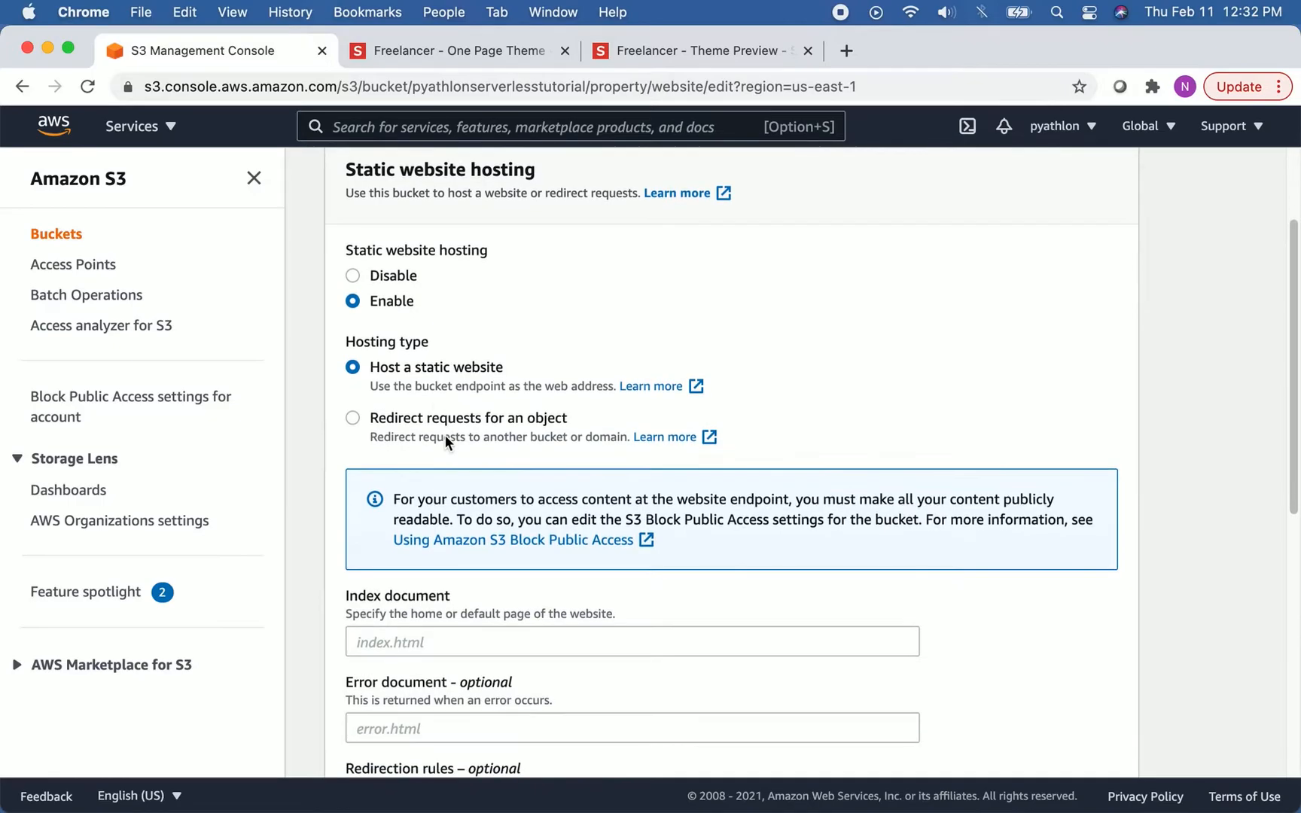
Set the index document to index.html, leave the error document and redirection rules empty, and save the hosting settings.
scroll(436, 362, "down", 5)
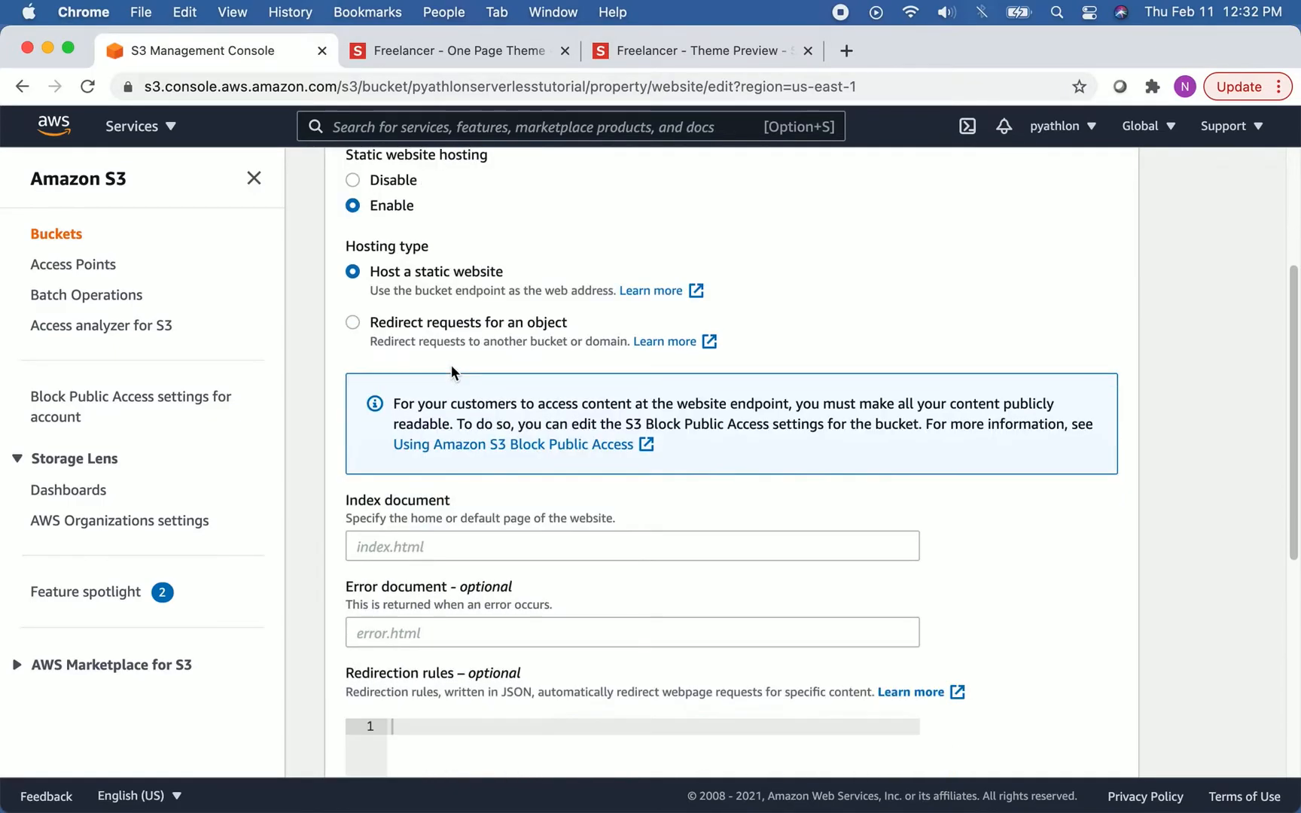
left_click(436, 357)
type("in")
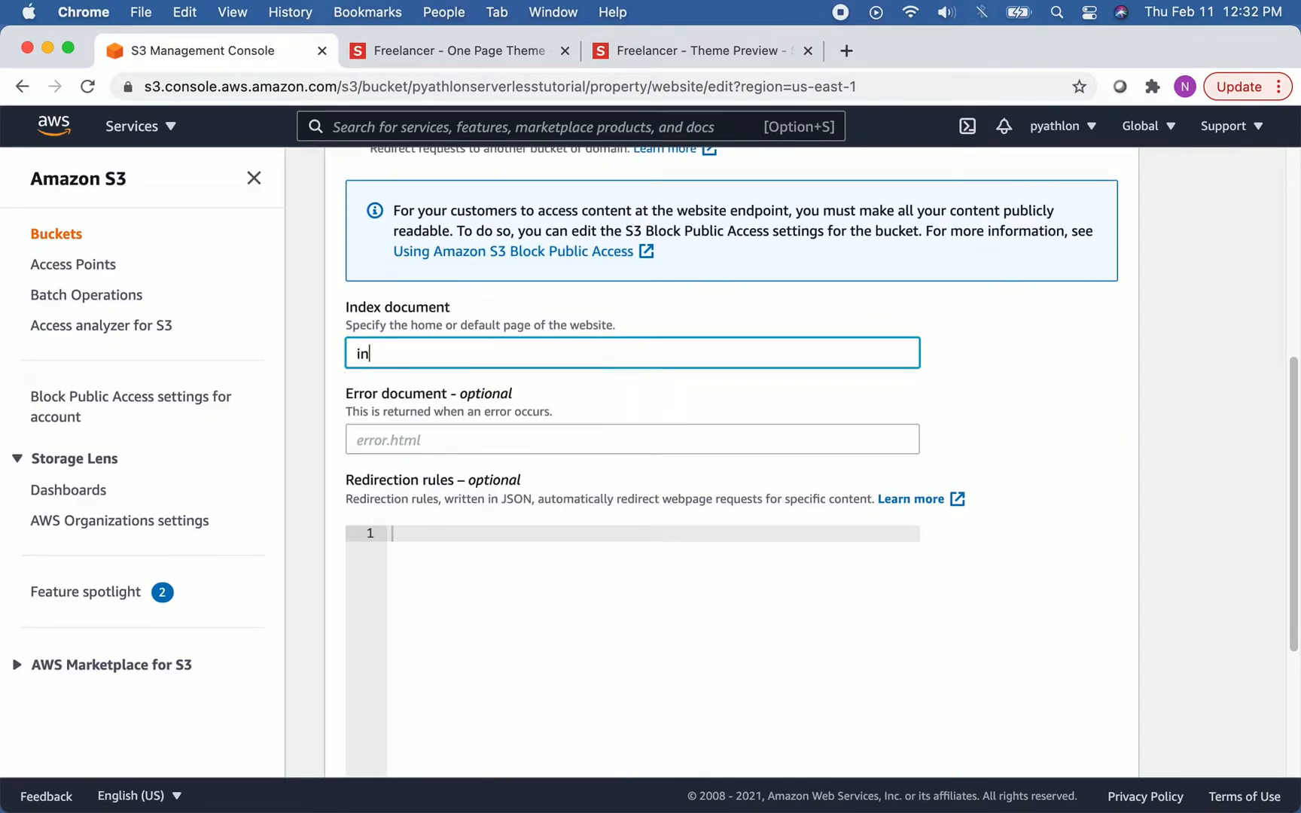
type("dex.html")
scroll(418, 353, "down", 3)
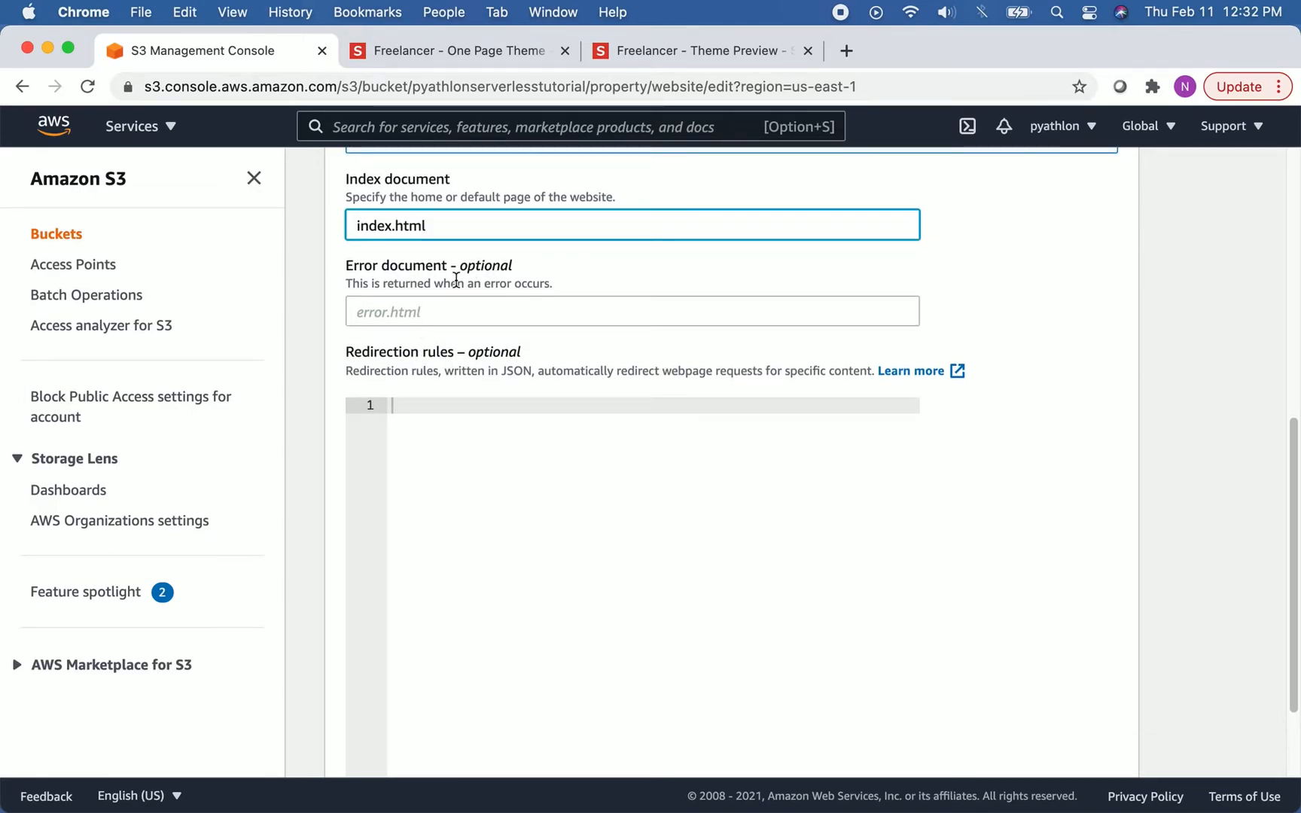
scroll(457, 280, "down", 3)
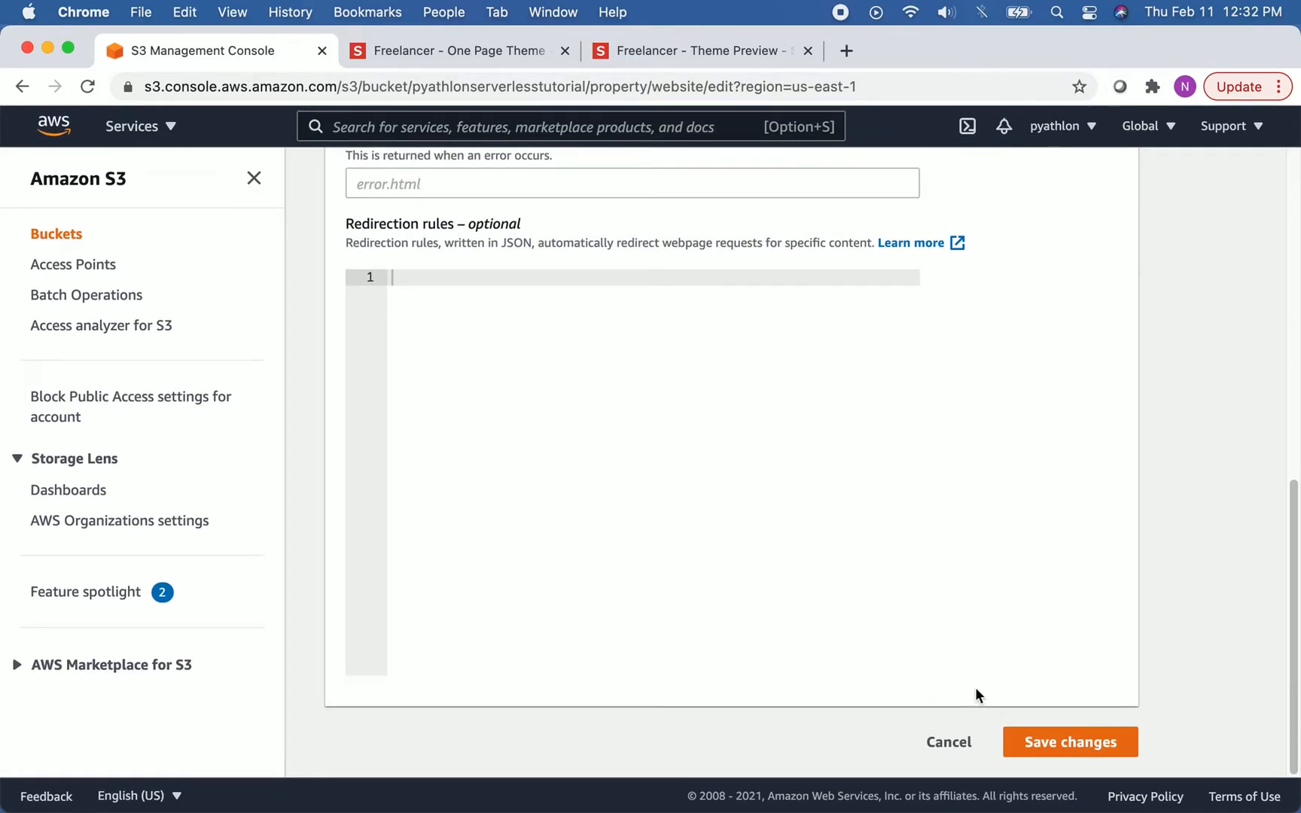
left_click(1068, 741)
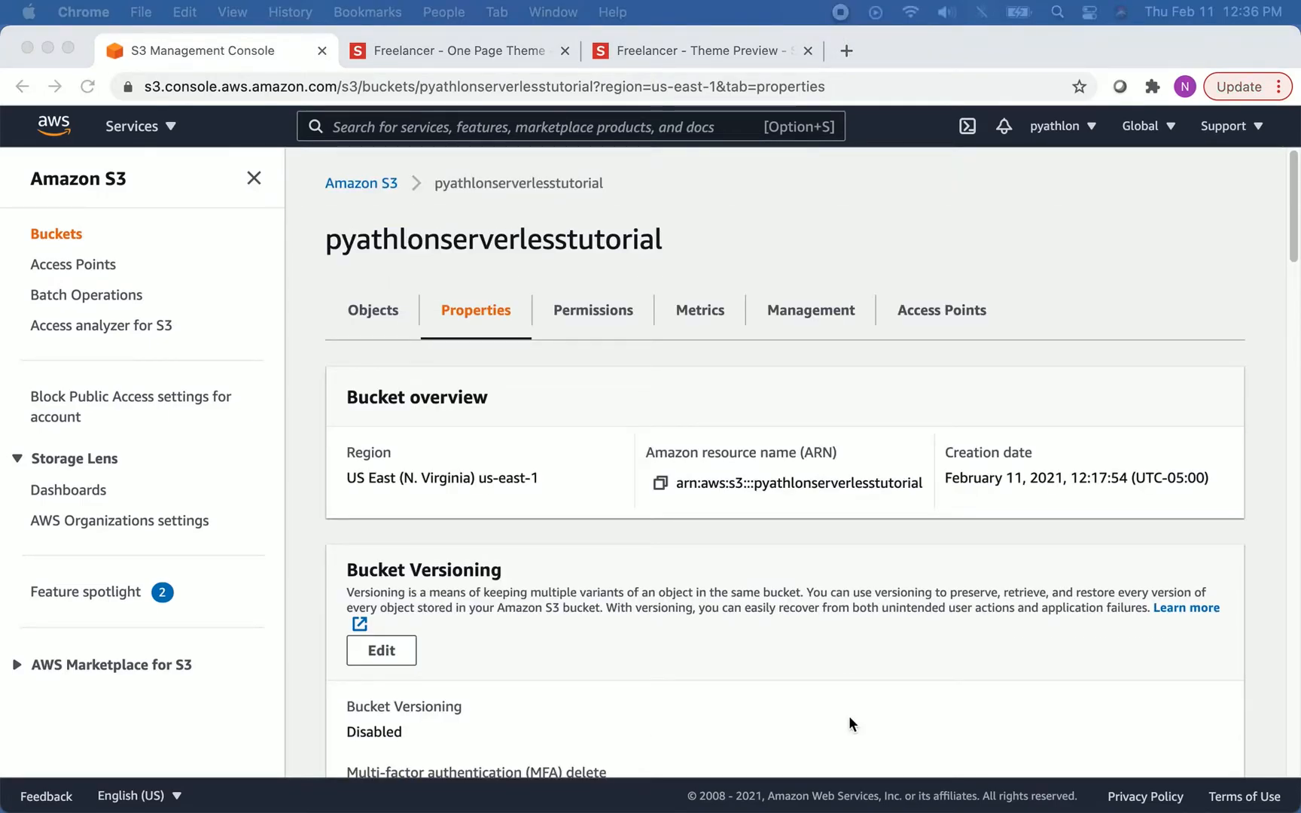
Open the bucket policy for editing from the bucket's permissions and copy the bucket ARN.
left_click(580, 310)
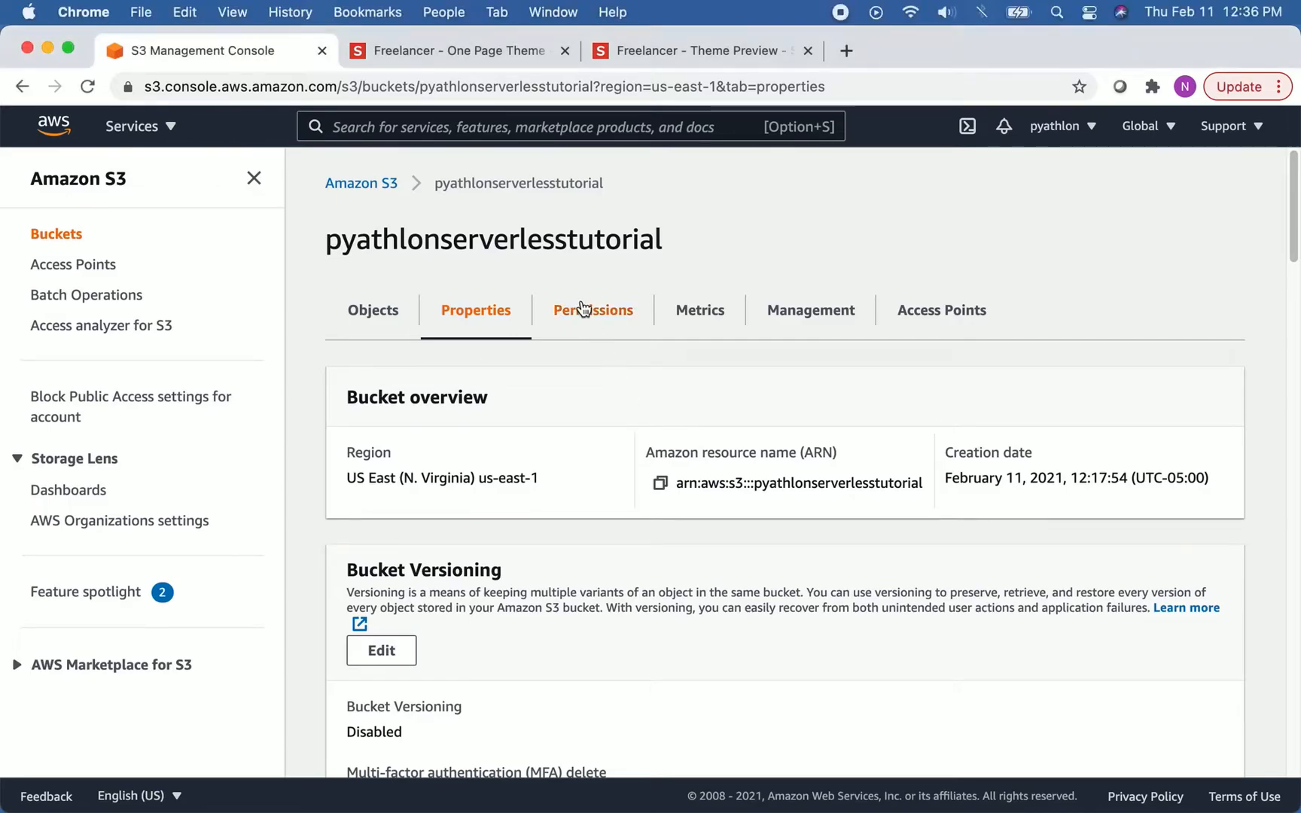
scroll(464, 381, "down", 12)
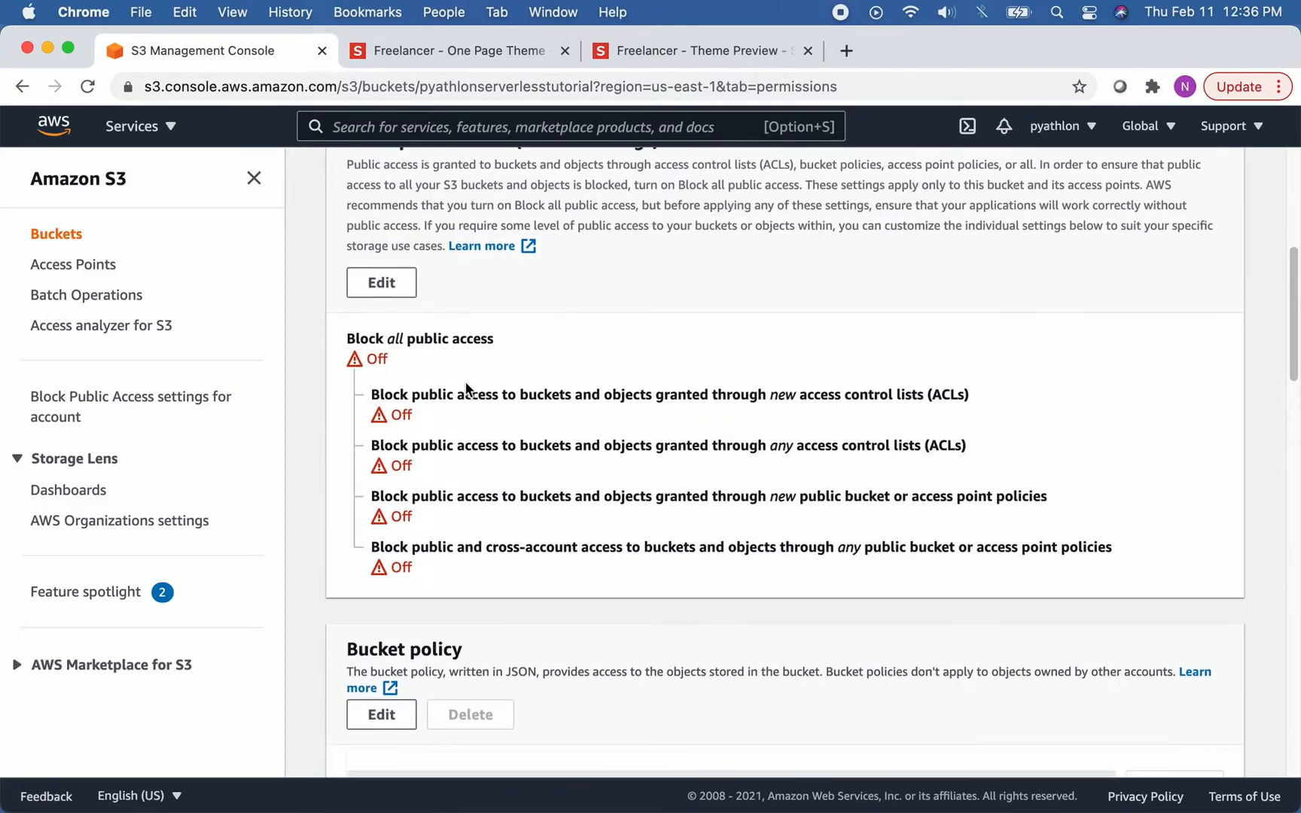
left_click(373, 317)
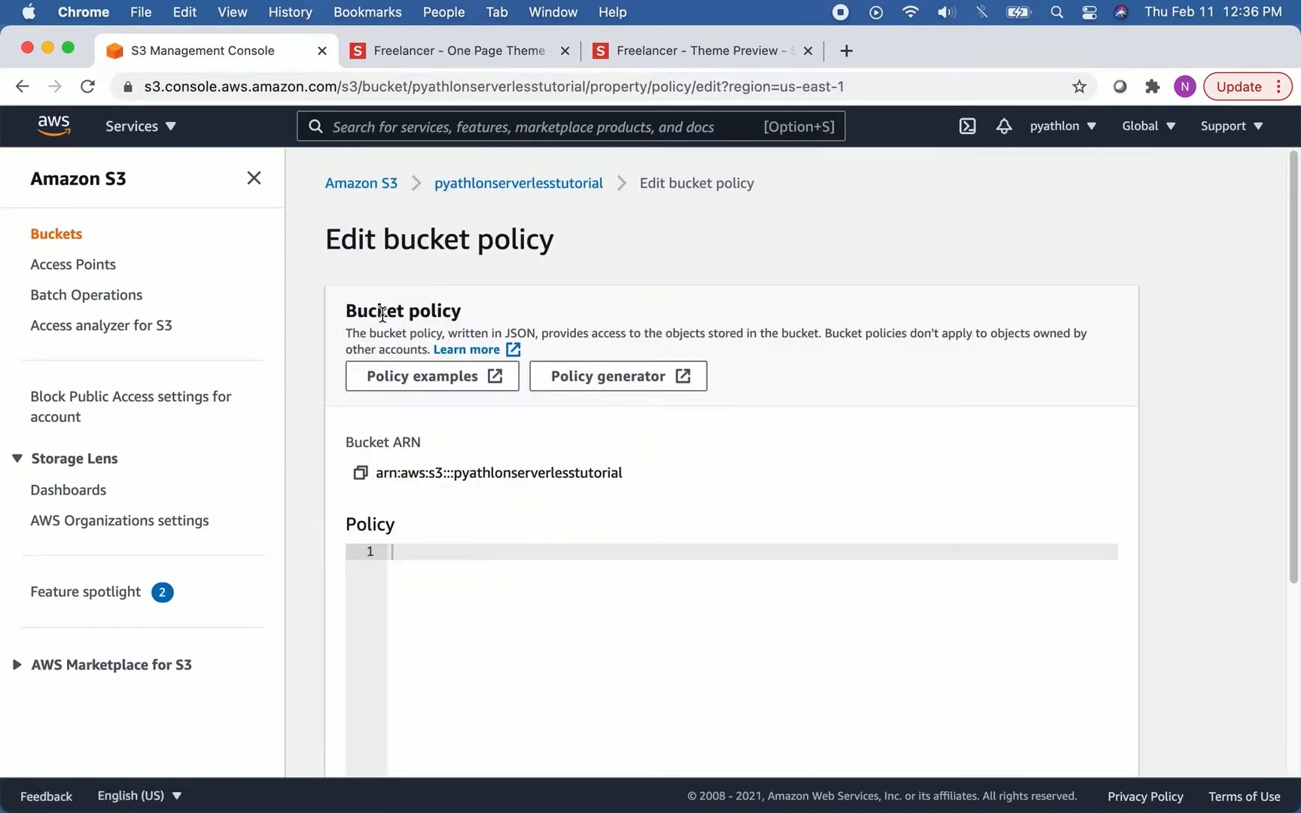
scroll(410, 288, "down", 2)
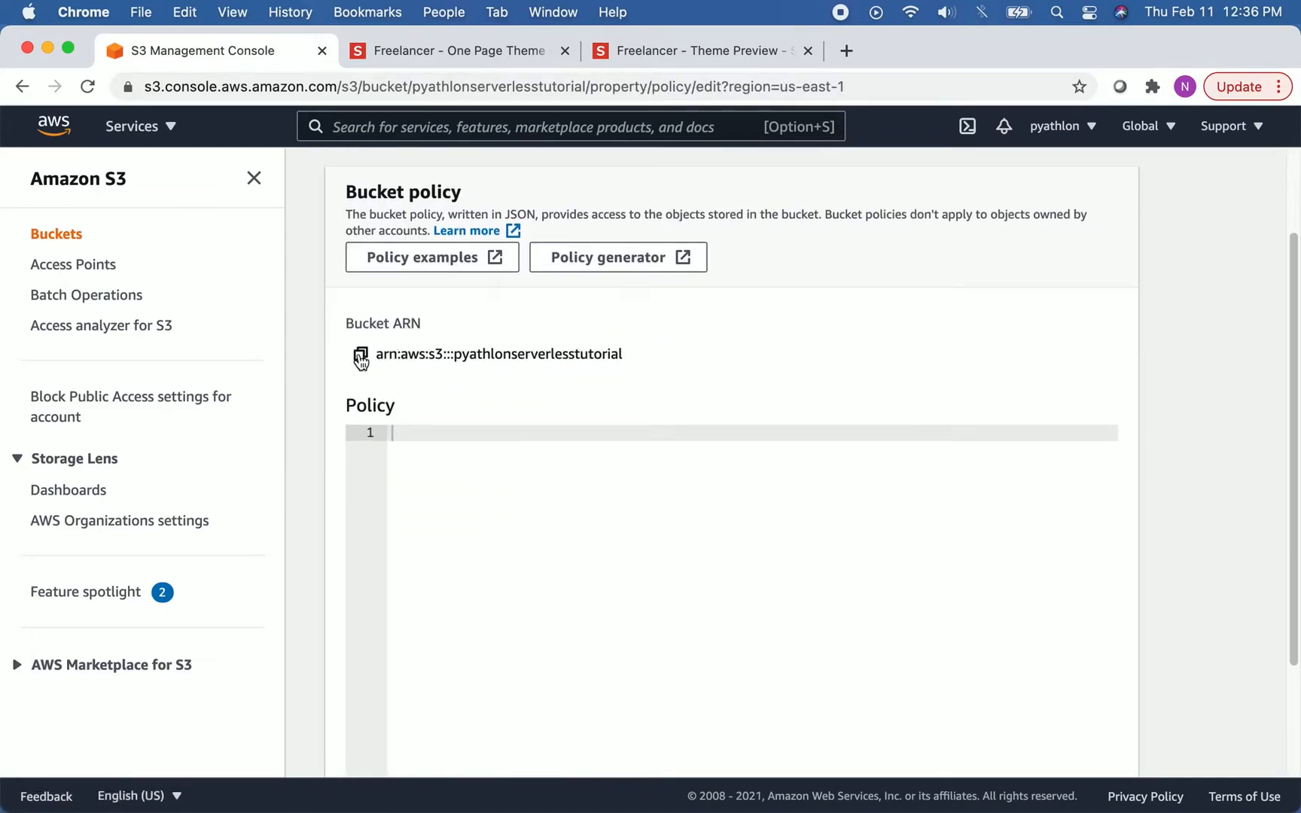
left_click(360, 357)
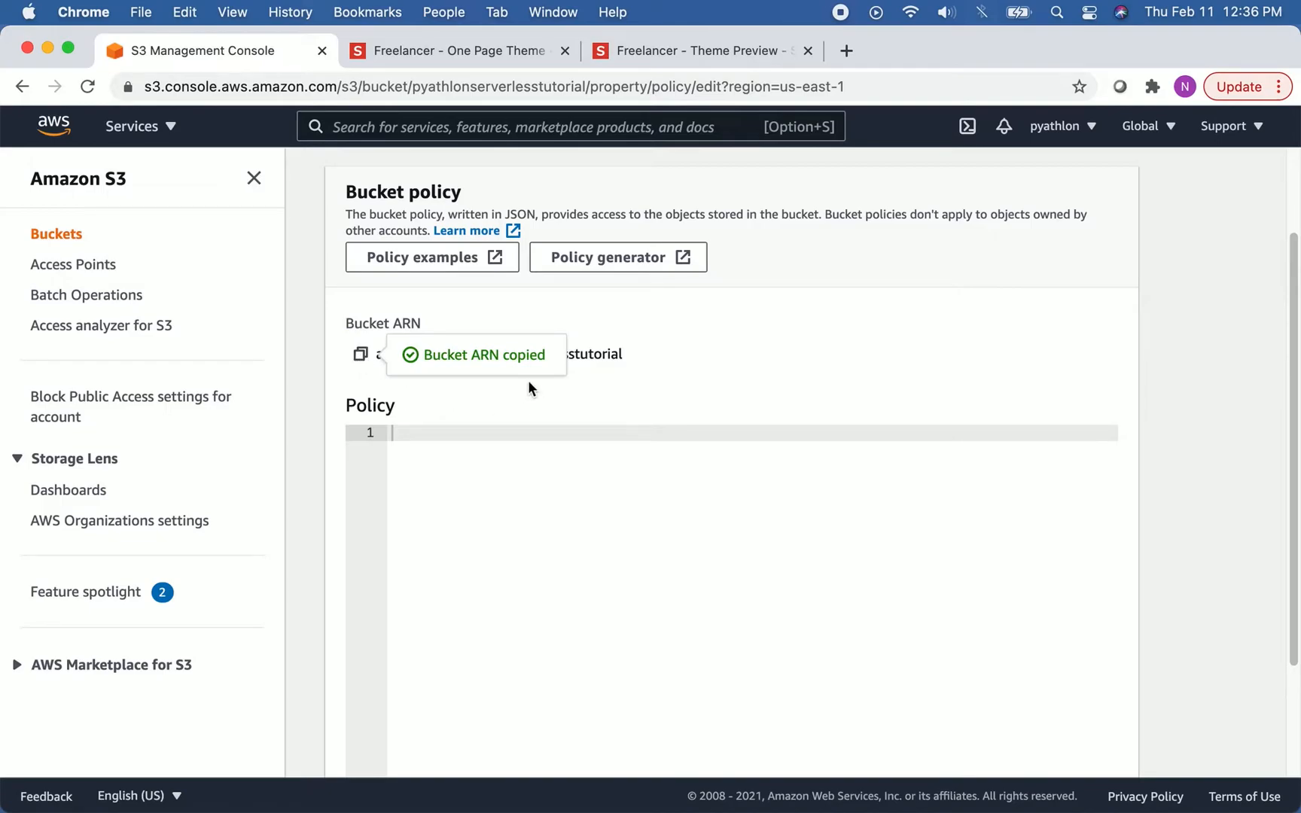
Open the AWS Policy Generator from the bucket policy editor and set the policy type to S3 Bucket Policy.
scroll(731, 316, "down", 3)
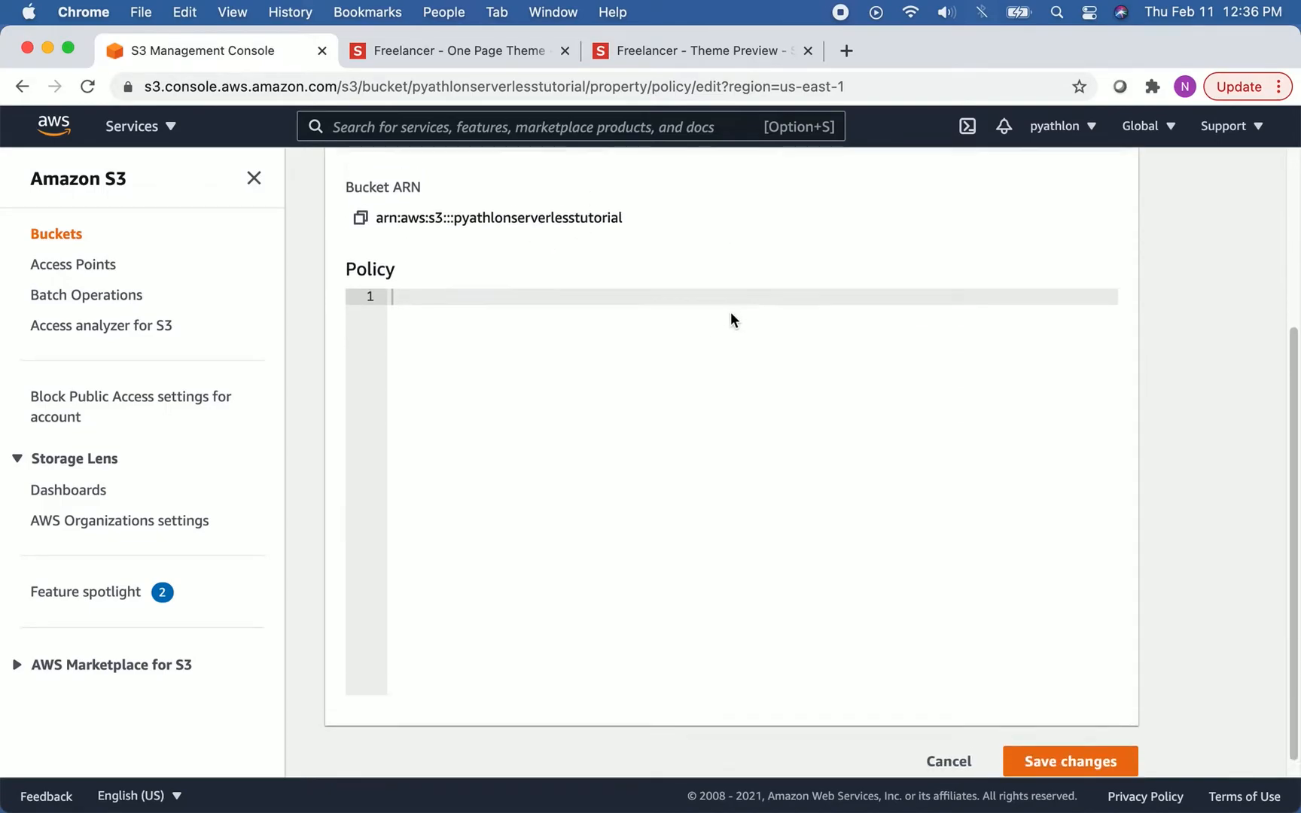
scroll(731, 311, "up", 3)
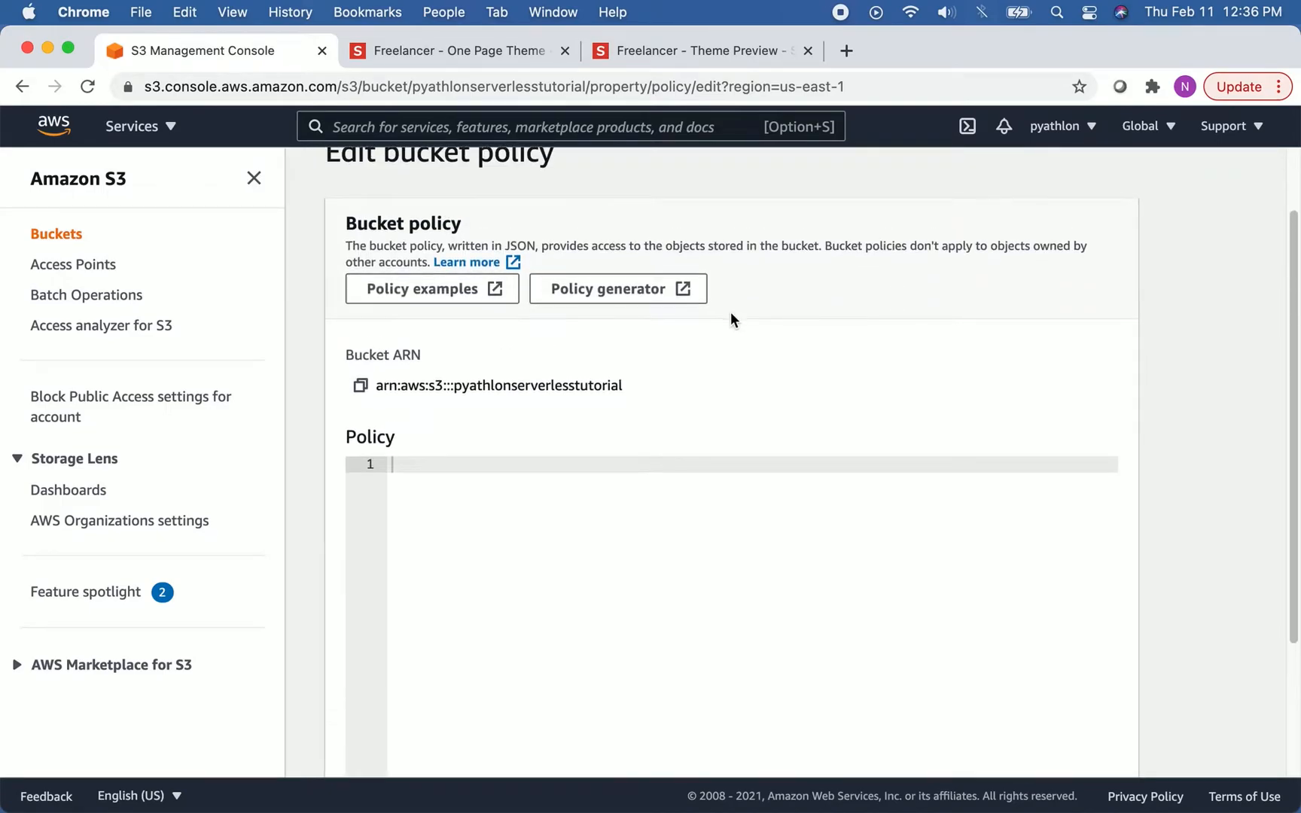
left_click(627, 294)
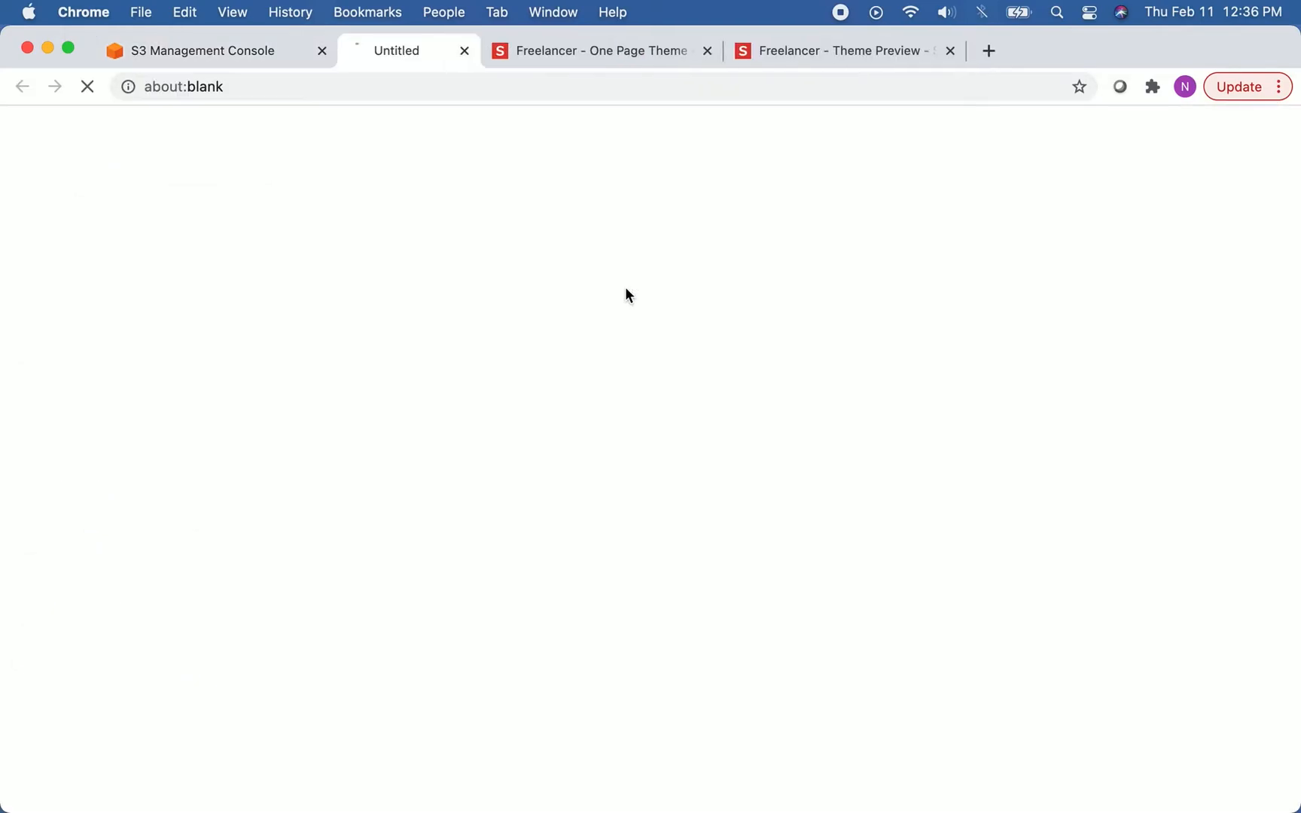
scroll(497, 359, "down", 3)
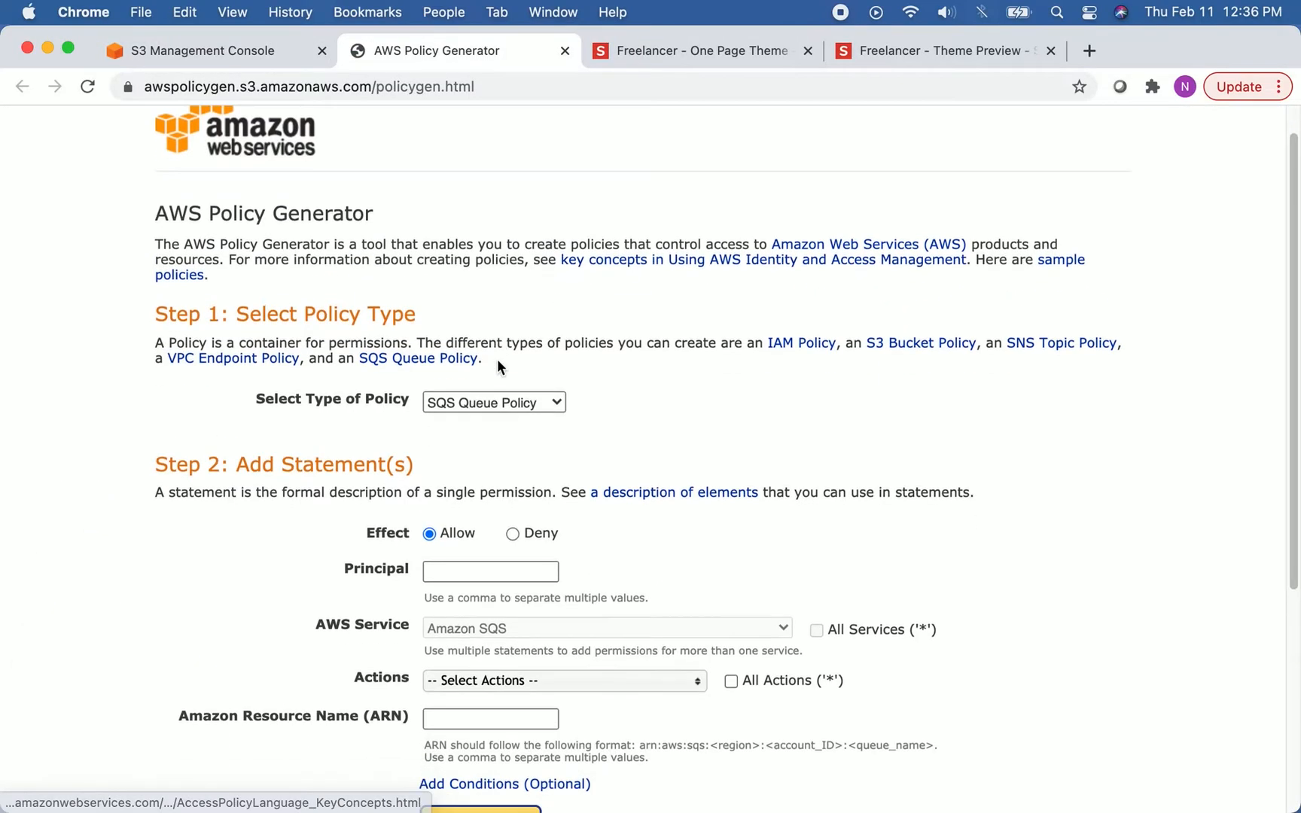
left_click(519, 322)
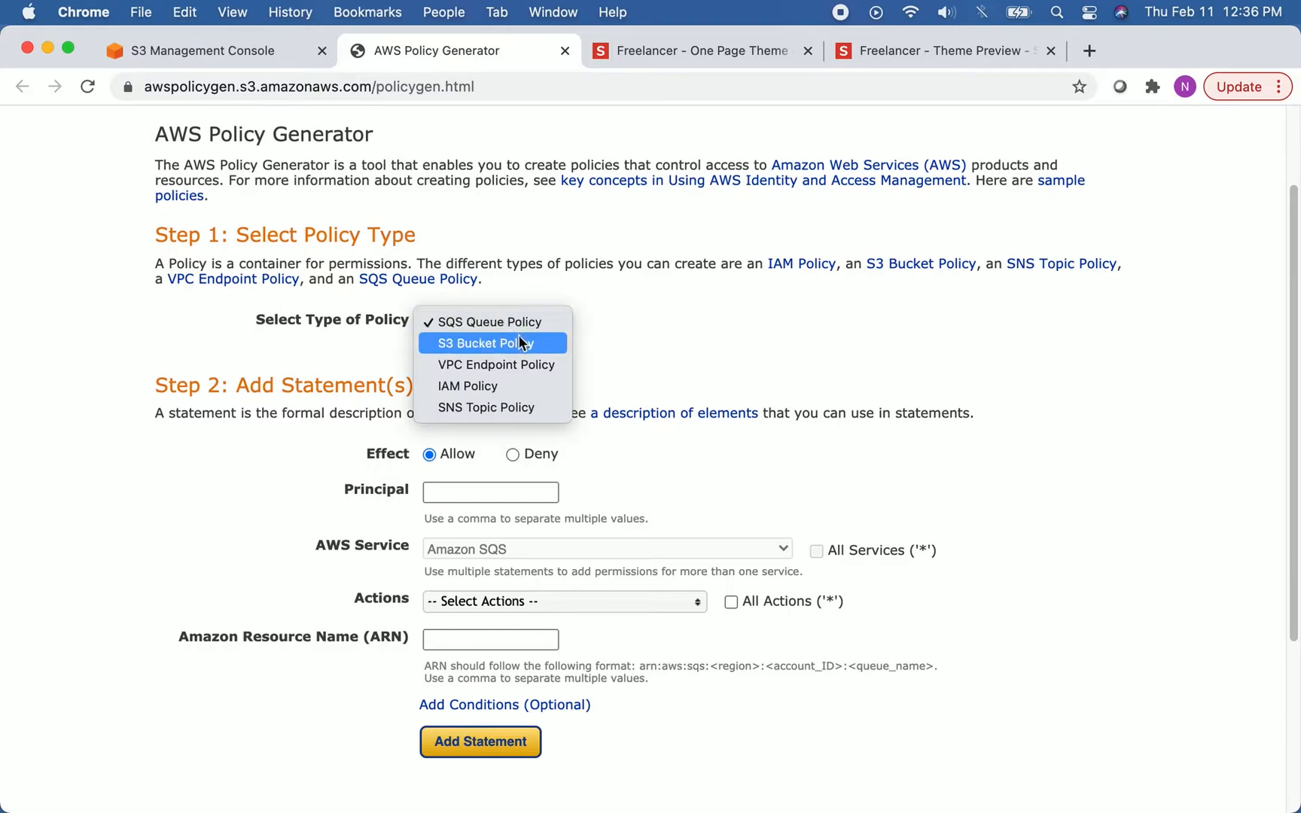
left_click(522, 343)
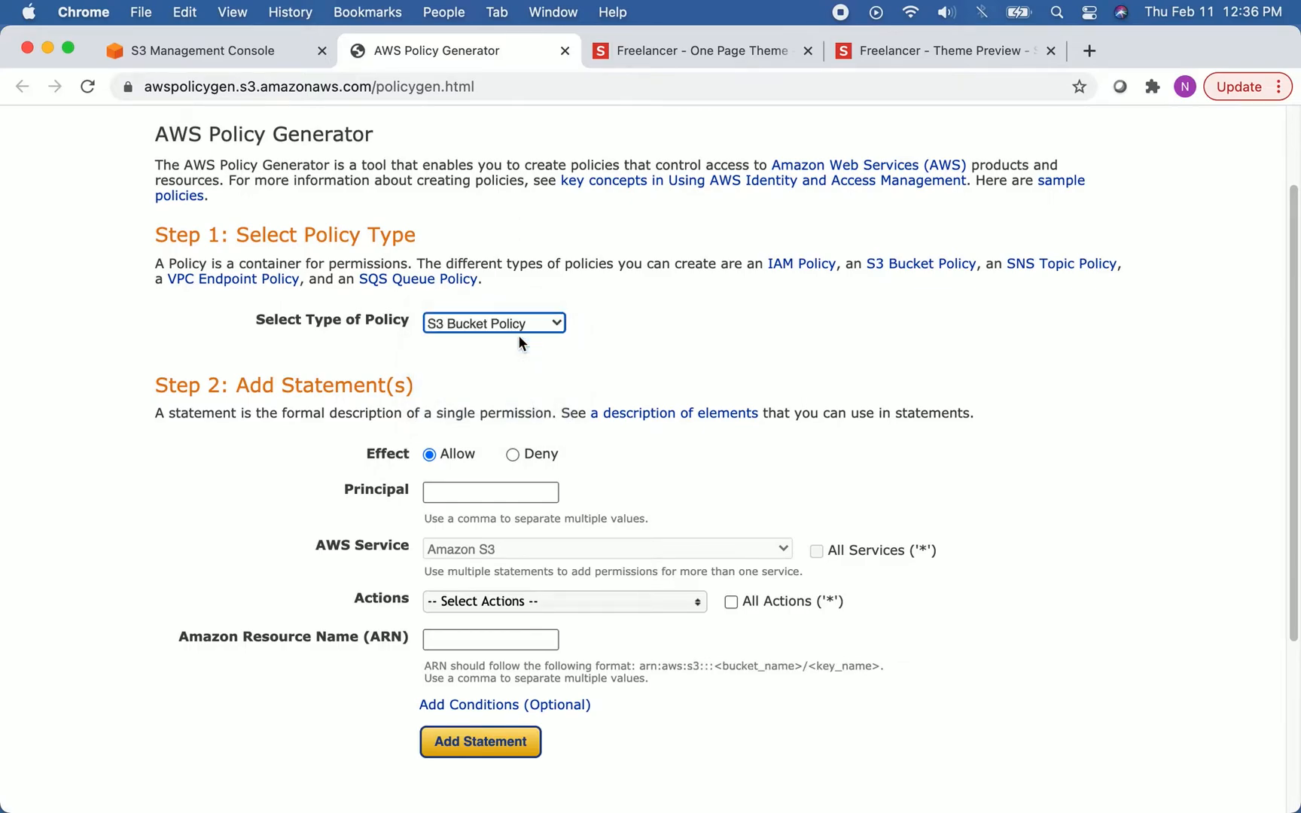
Set the policy statement's principal to * with the Allow effect.
scroll(520, 337, "down", 3)
left_click(435, 387)
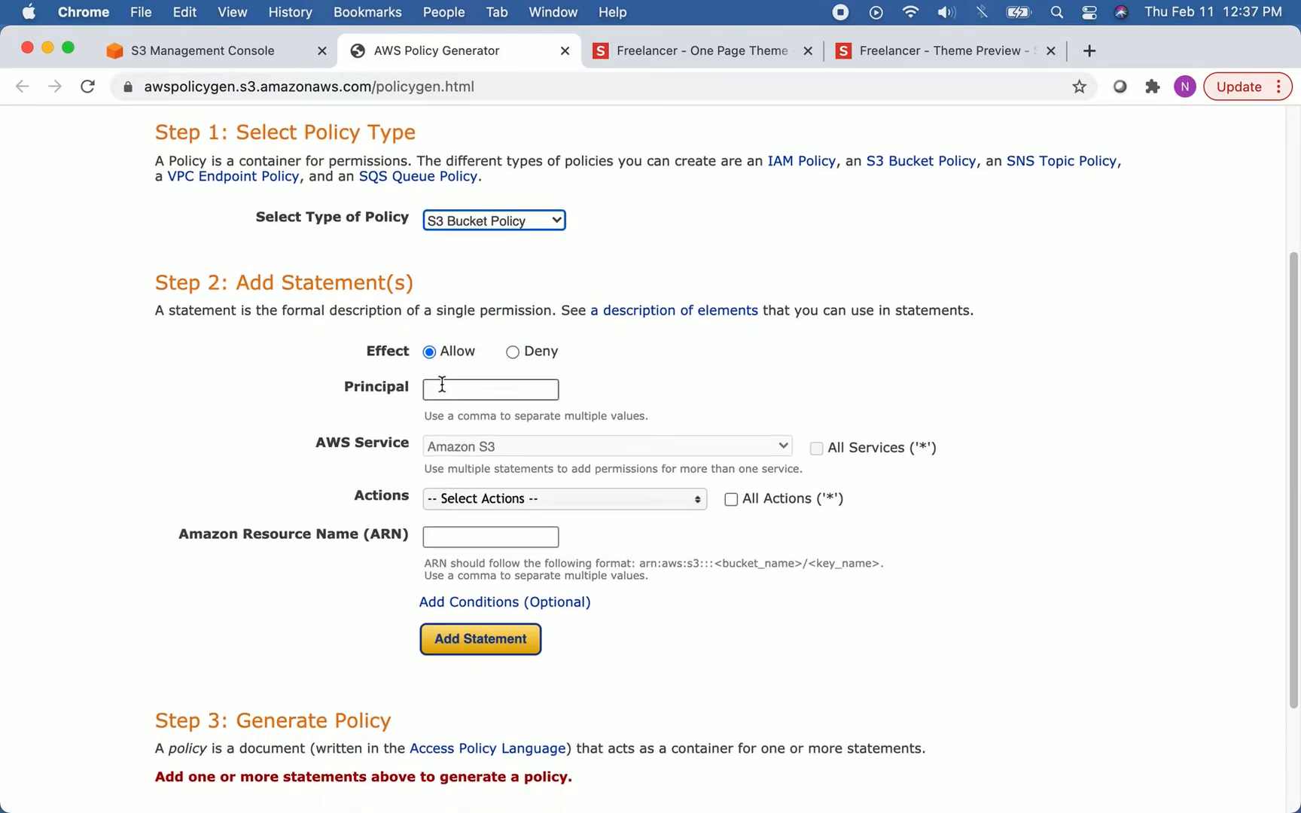
type("*")
key("Return")
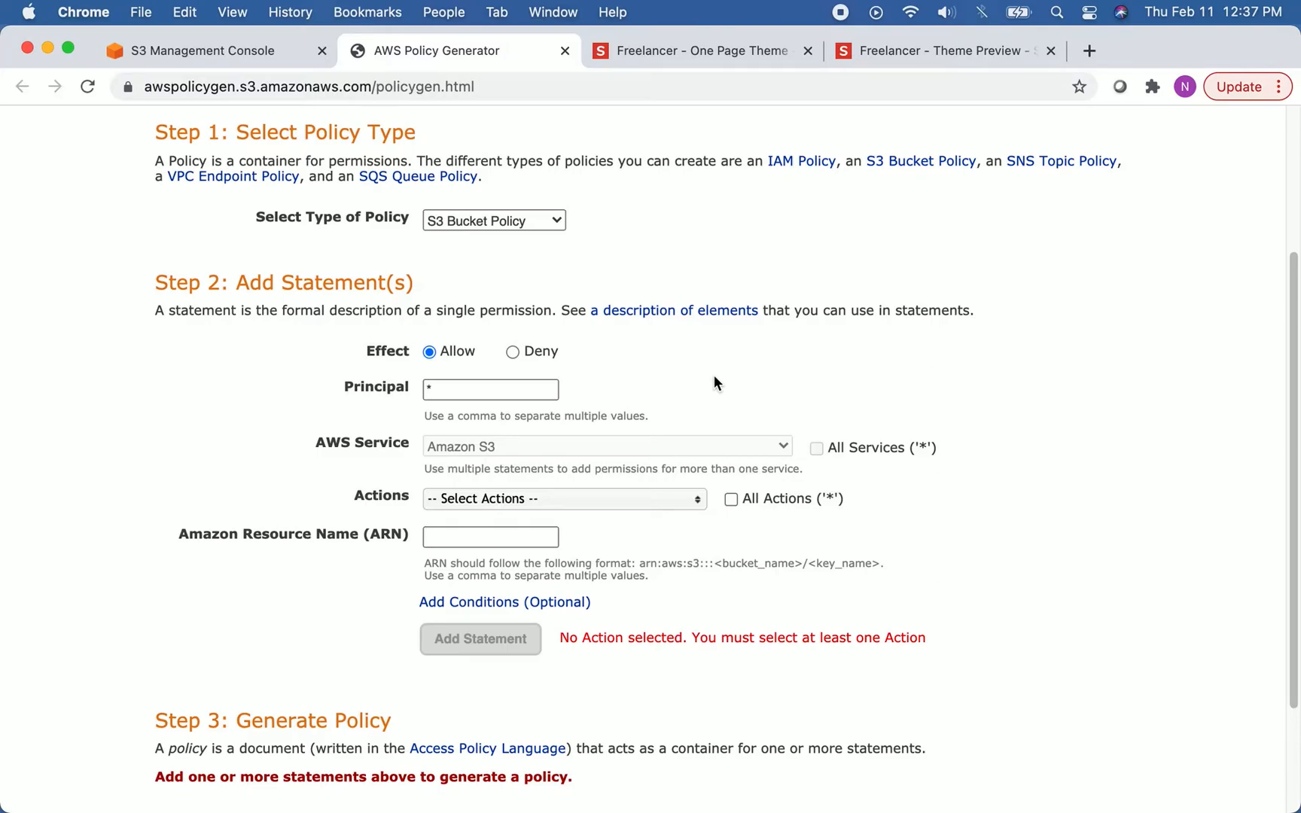
Choose GetObject as the only action for the policy statement.
scroll(427, 388, "down", 2)
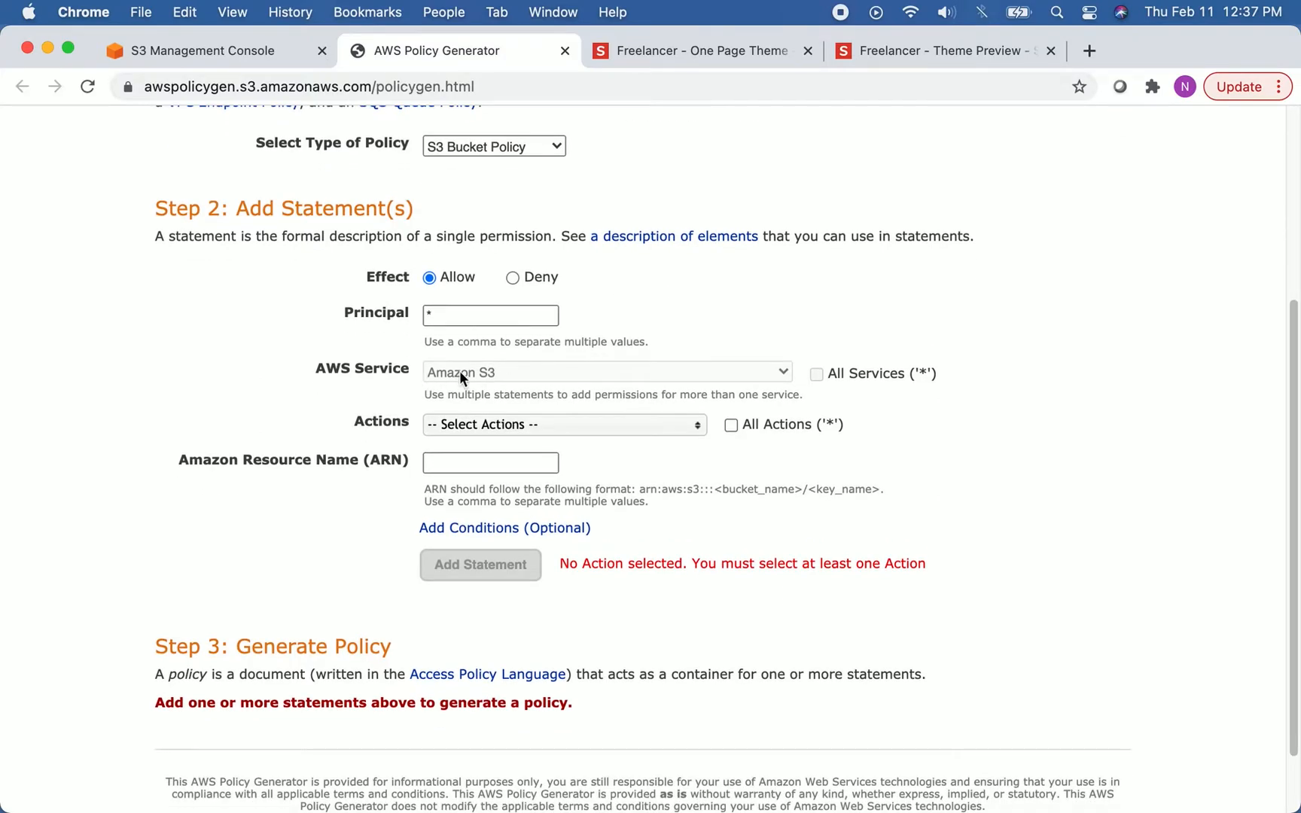
scroll(458, 373, "down", 1)
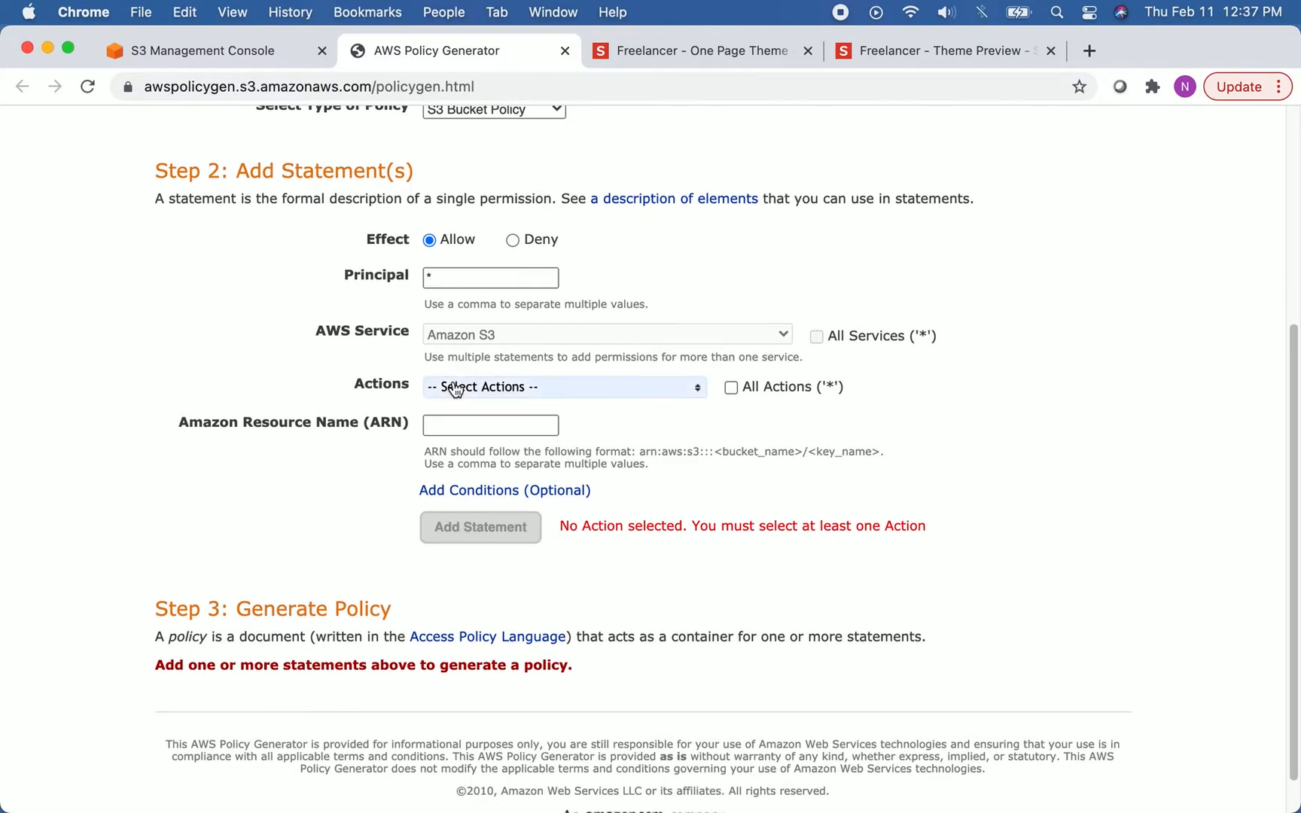
left_click(453, 387)
scroll(468, 449, "down", 10)
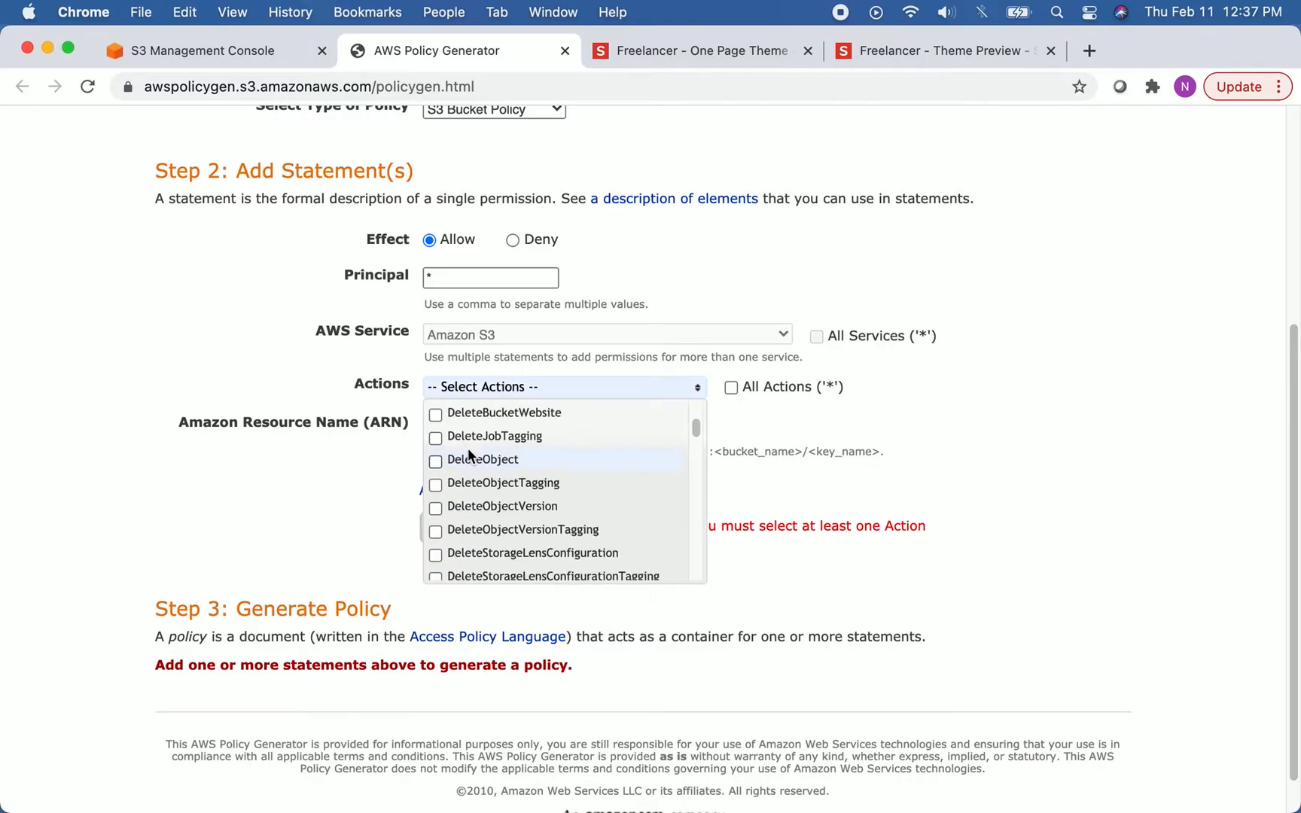
scroll(467, 450, "up", 3)
scroll(467, 449, "down", 3)
scroll(469, 452, "down", 5)
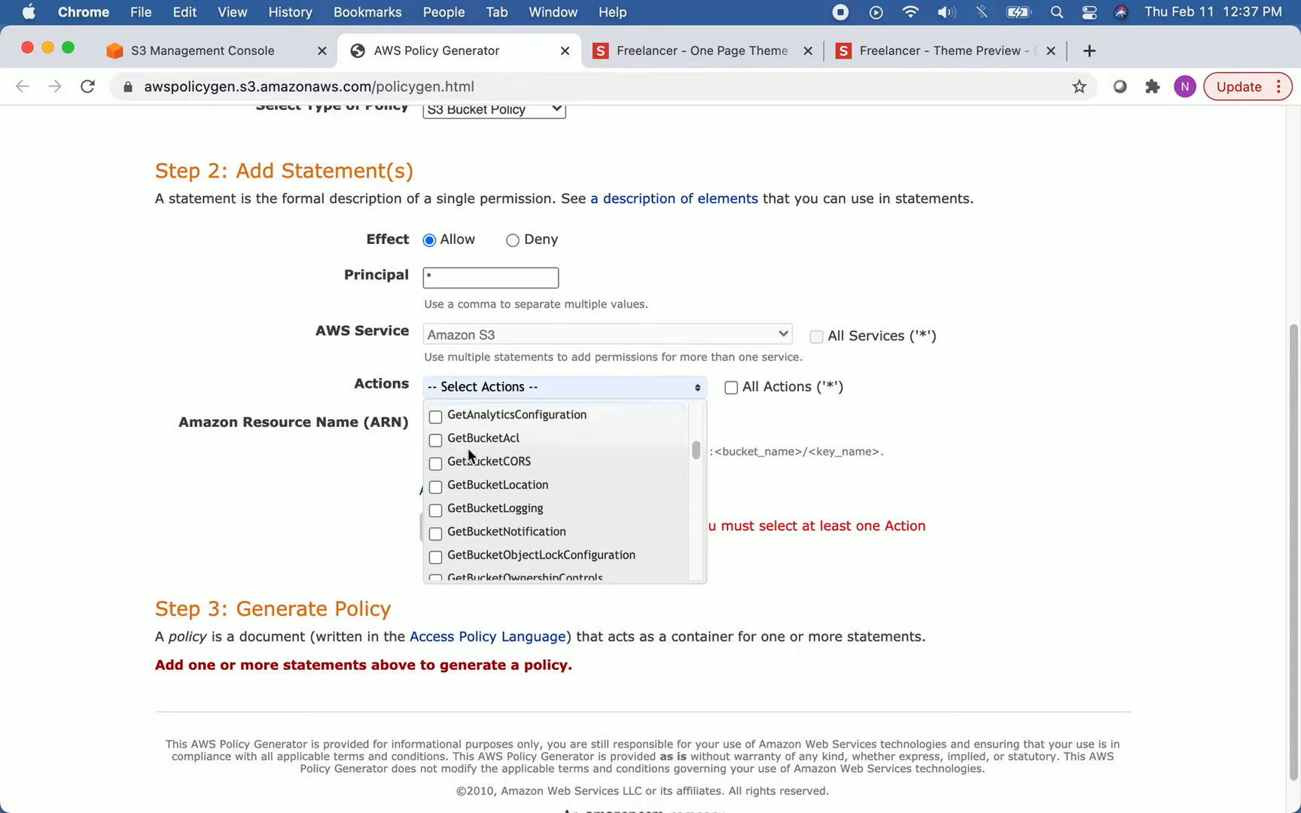
scroll(468, 452, "down", 7)
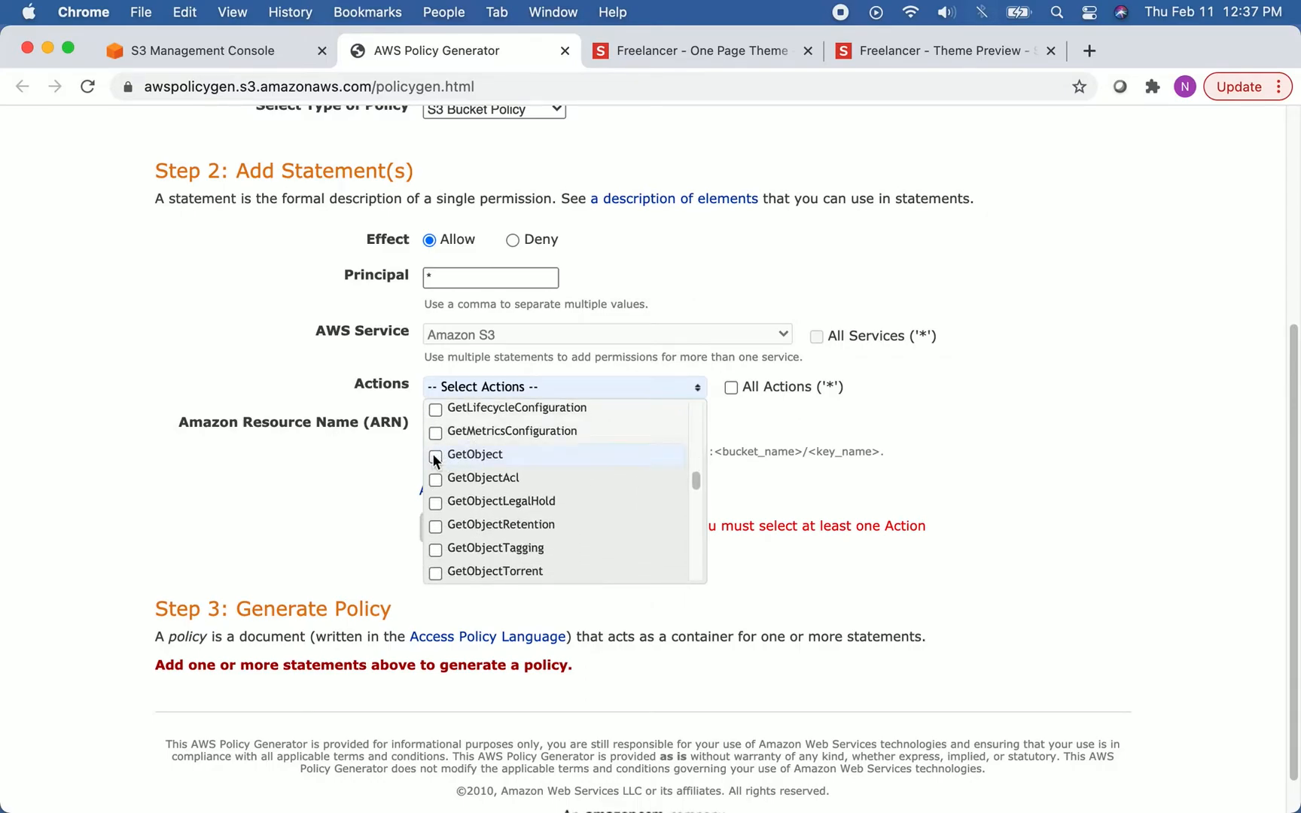
left_click(436, 455)
left_click(330, 492)
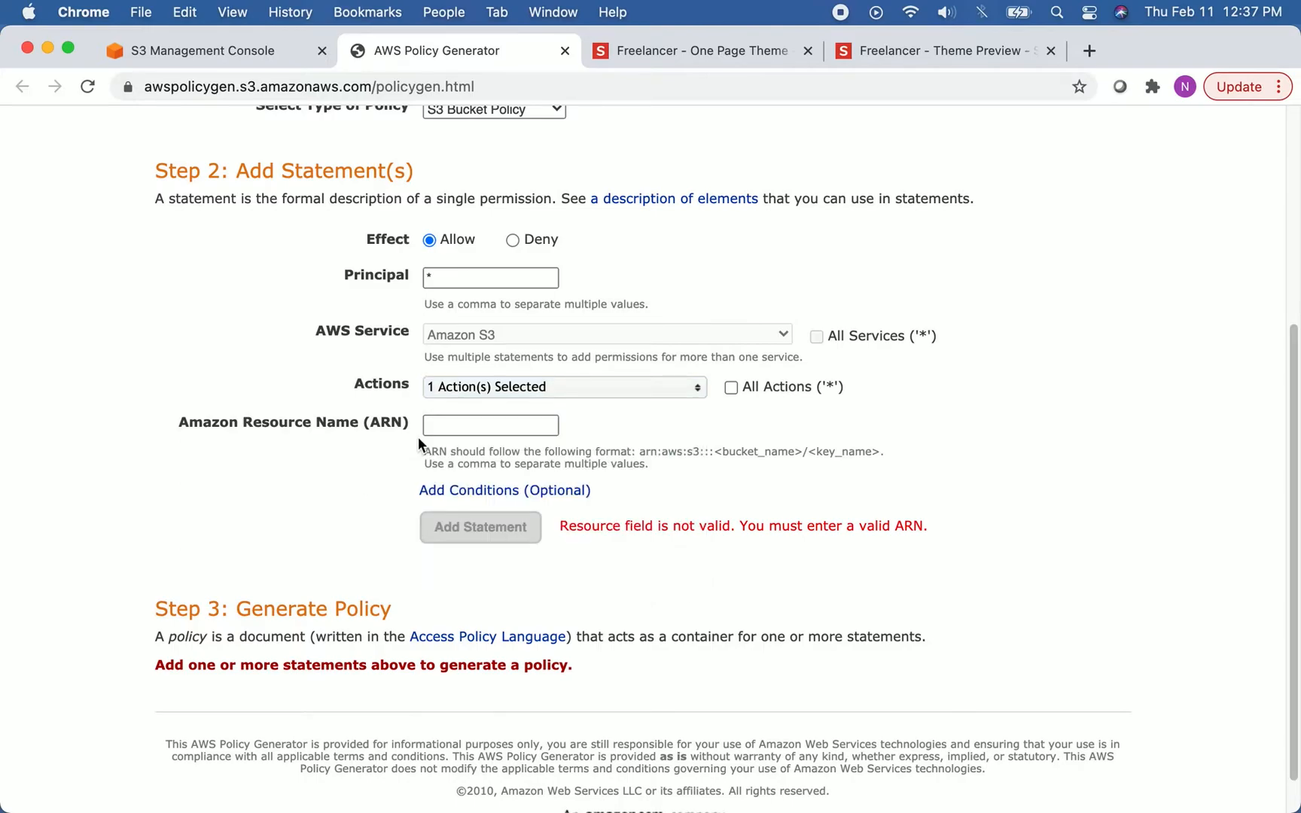
Paste the copied bucket ARN as the statement's Amazon Resource Name and add the statement to the policy.
left_click(434, 426)
key("super+v")
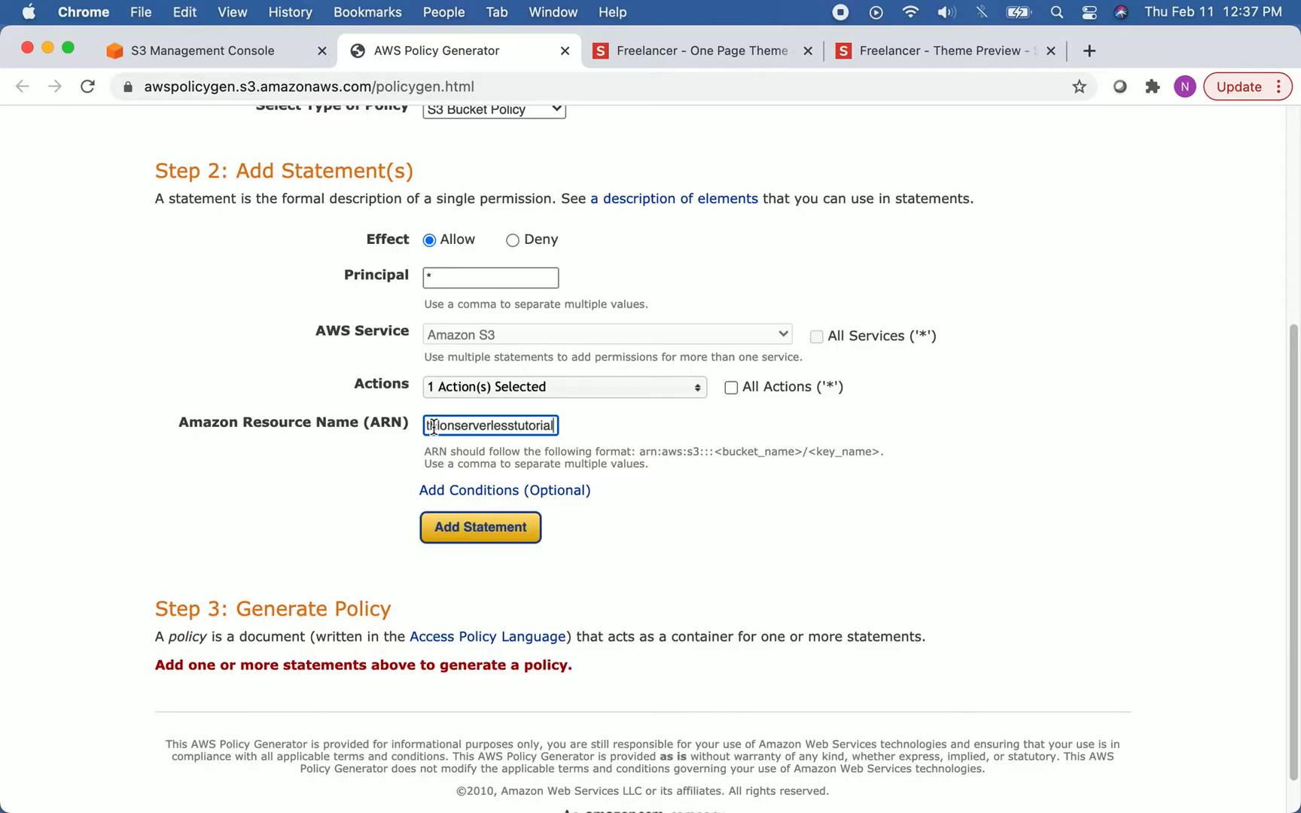
left_click(320, 460)
scroll(319, 467, "down", 1)
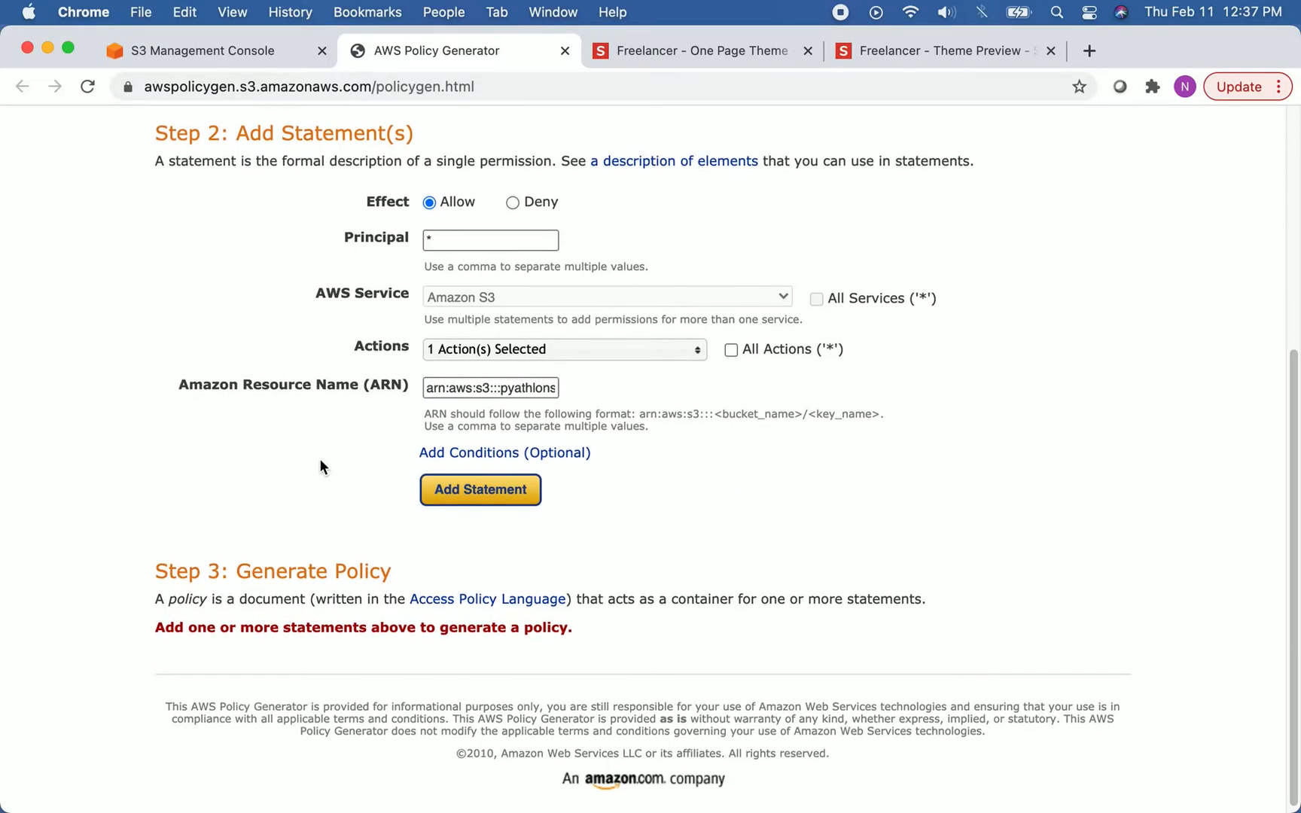
left_click(455, 490)
scroll(335, 445, "down", 5)
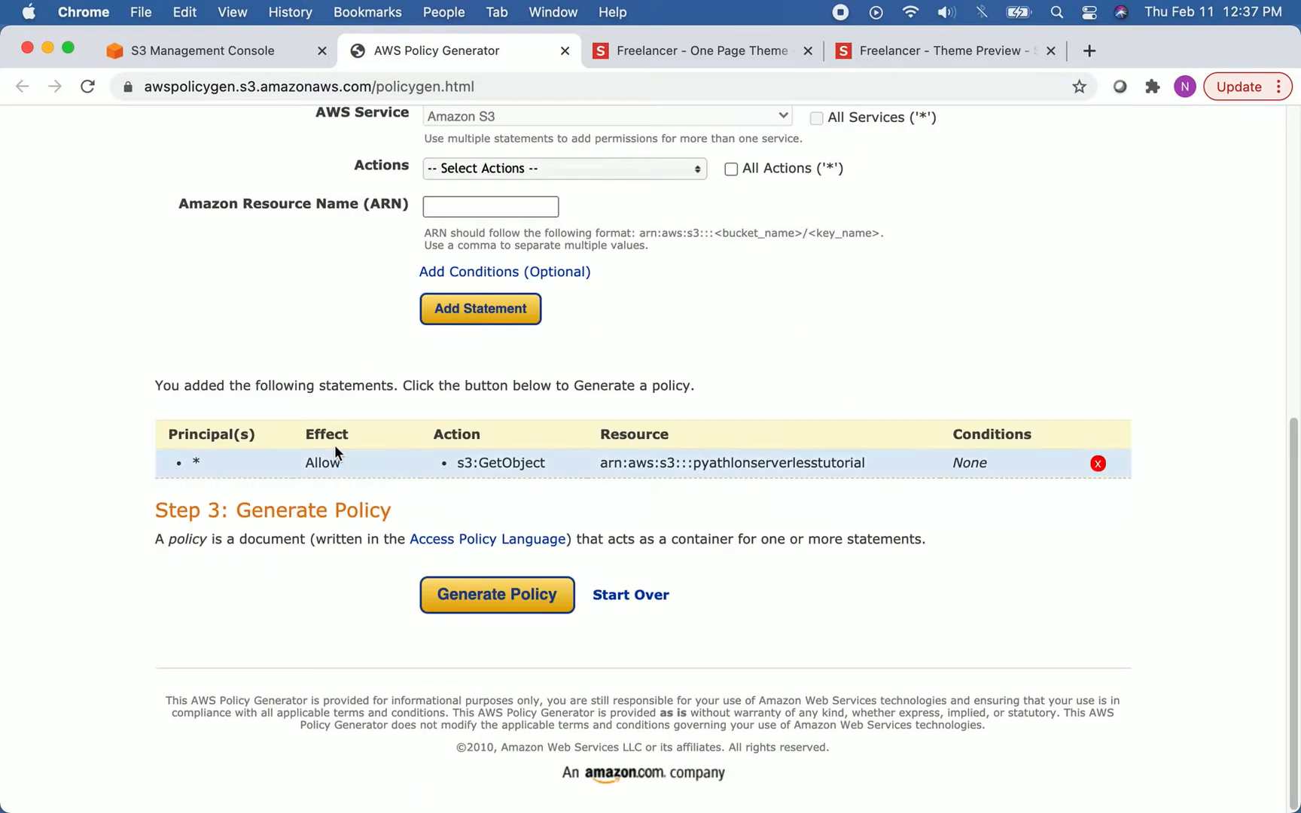
Generate the policy and copy its complete JSON document, closing the document window.
left_click(517, 601)
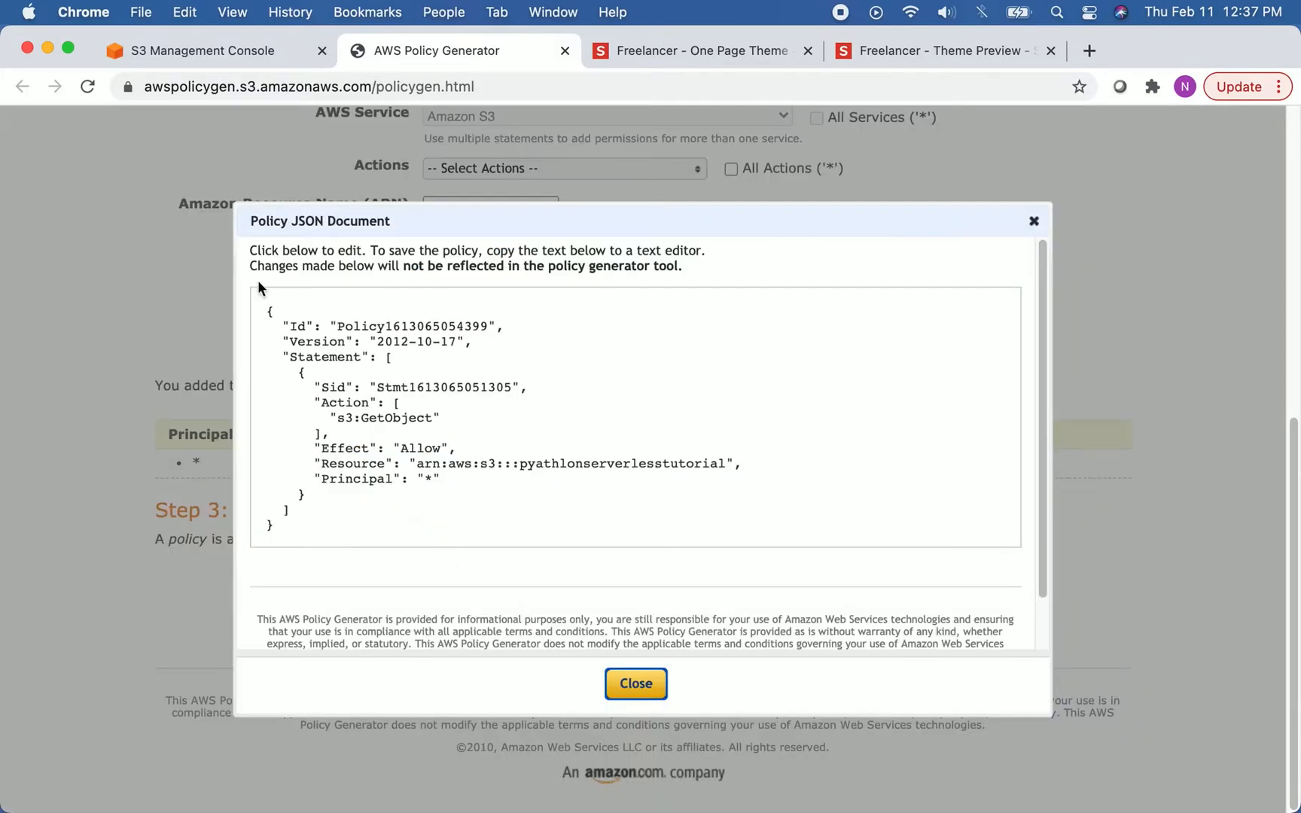
left_click_drag(261, 310, 312, 523)
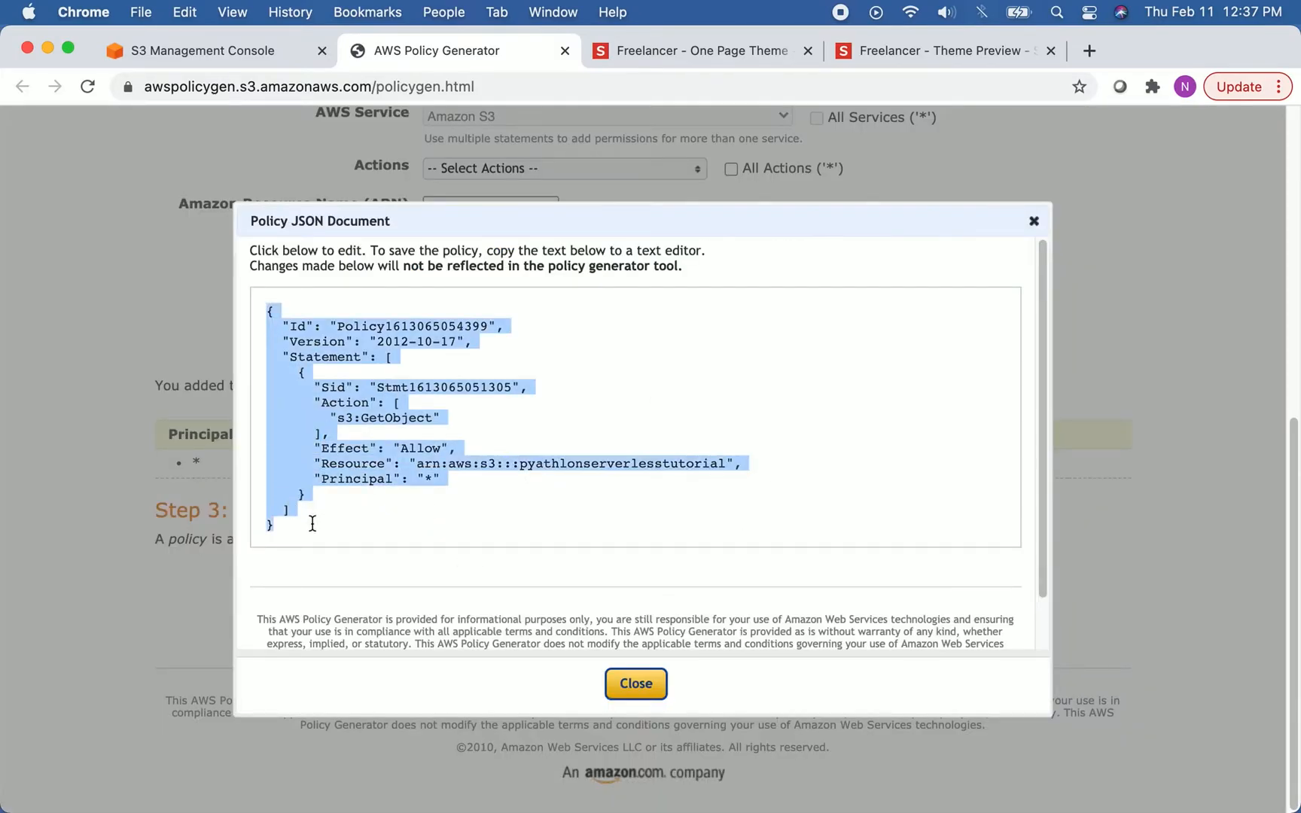
scroll(342, 485, "down", 1)
scroll(342, 485, "up", 1)
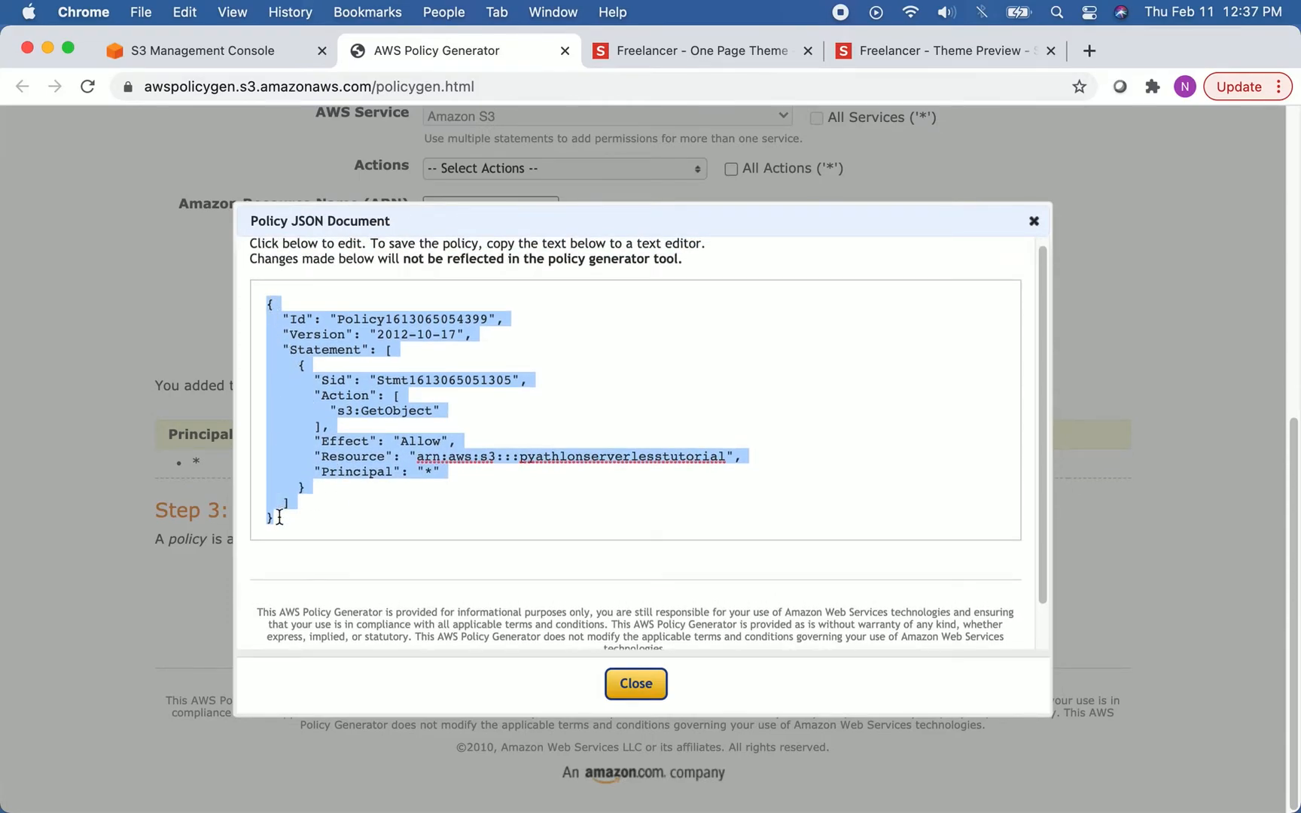
right_click(290, 439)
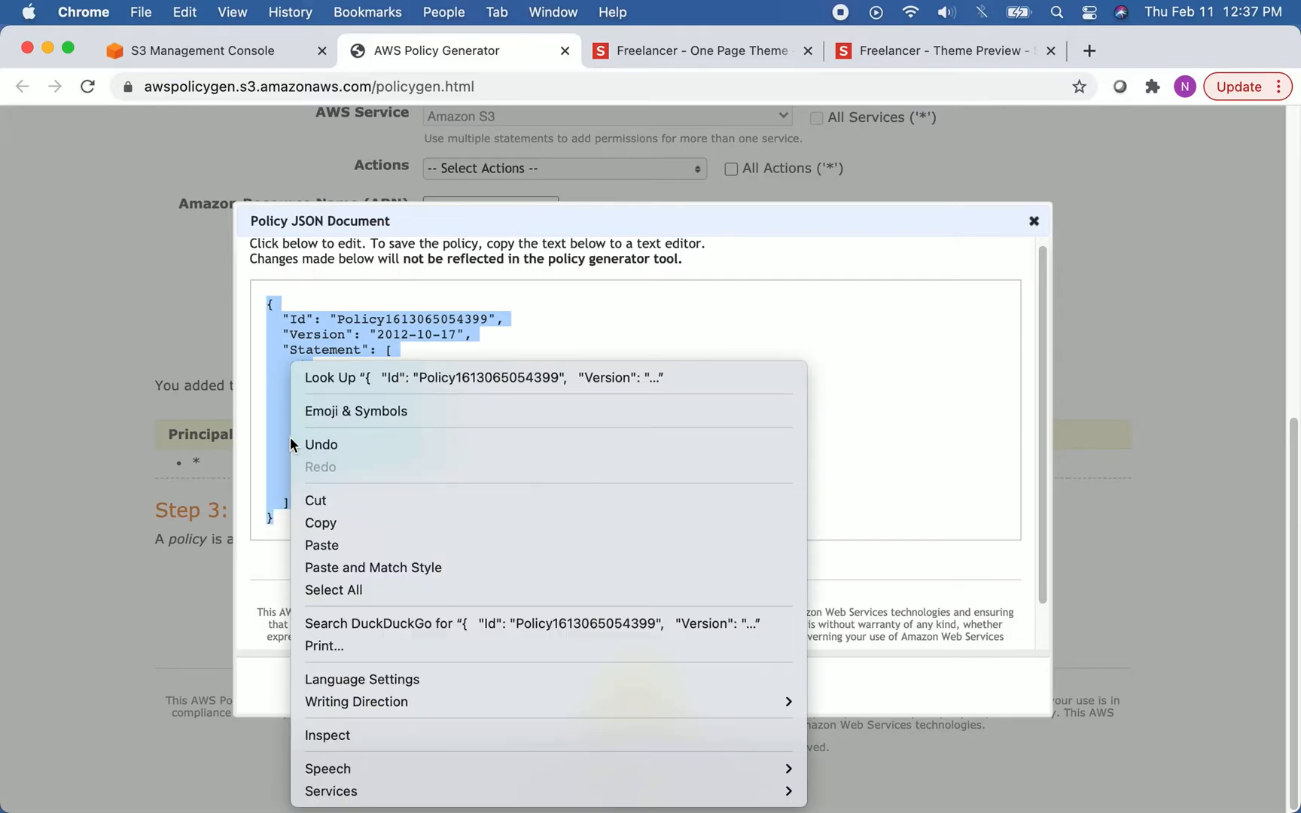
left_click(320, 522)
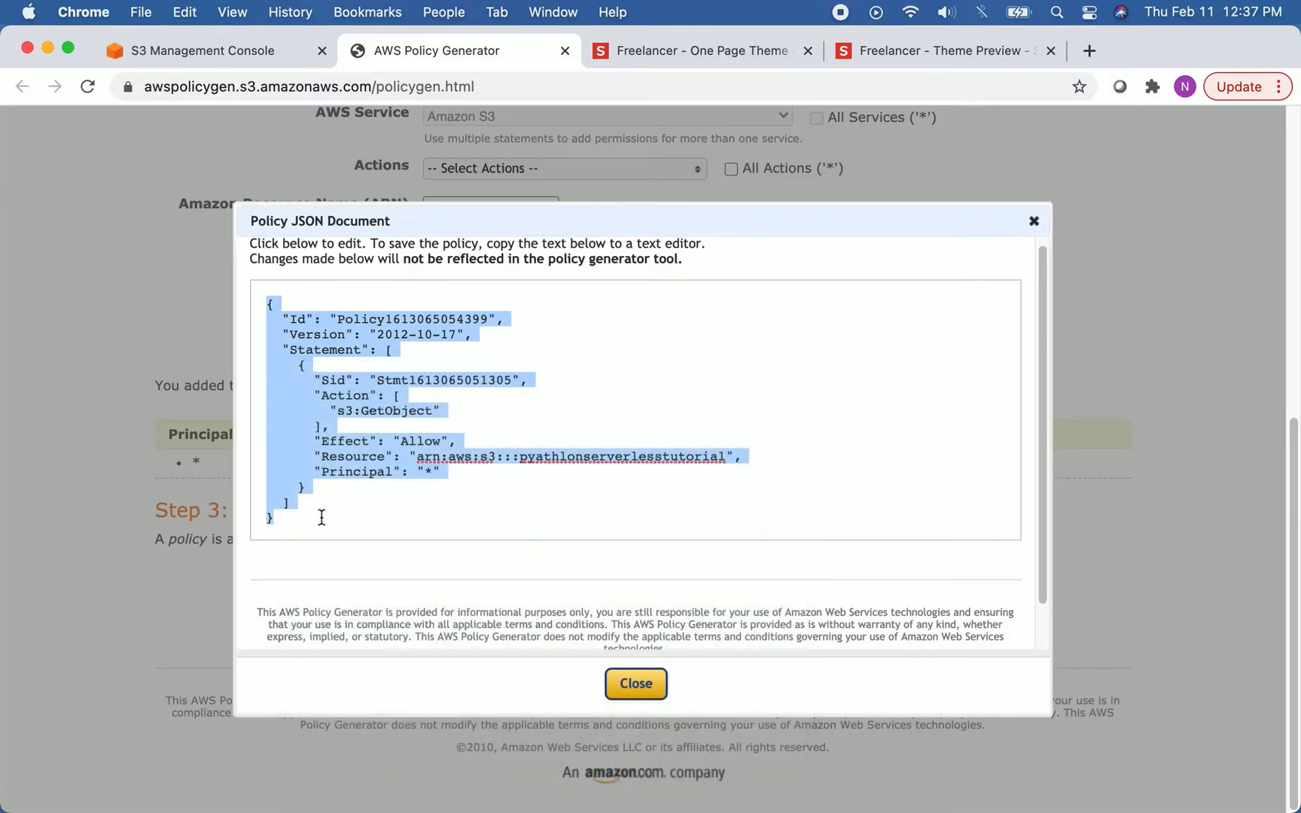
left_click(626, 685)
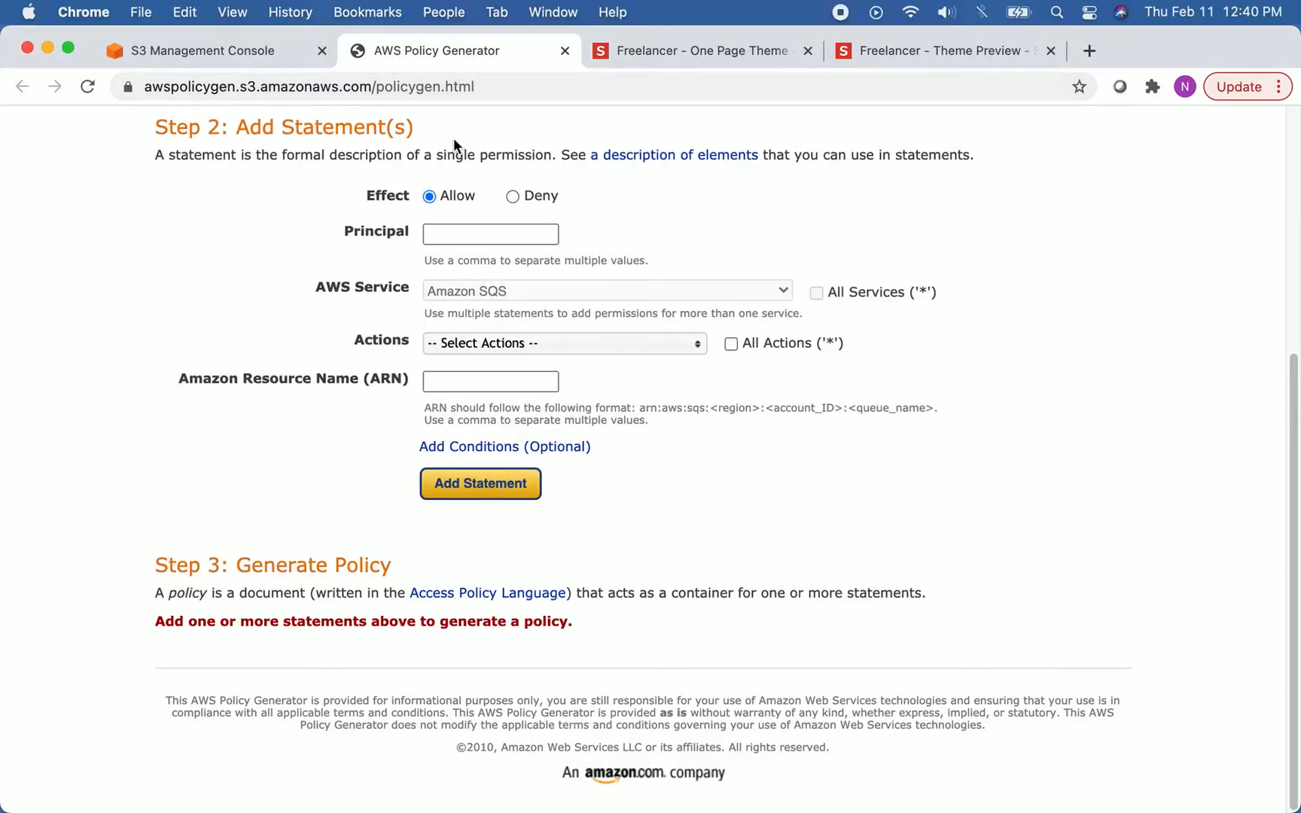
Paste the generated JSON into the bucket's policy editor in the S3 console and try to save it.
left_click(272, 53)
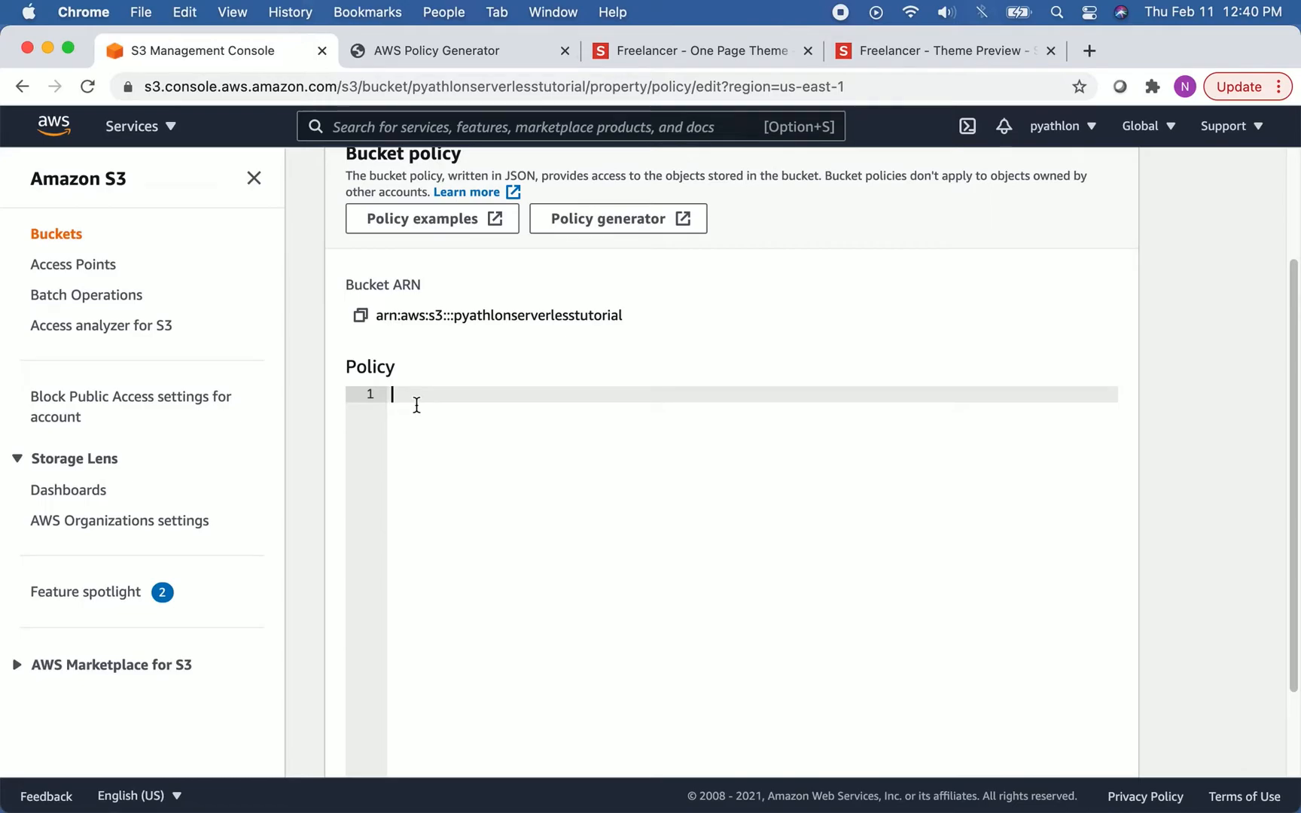
key("super+v")
scroll(605, 486, "down", 3)
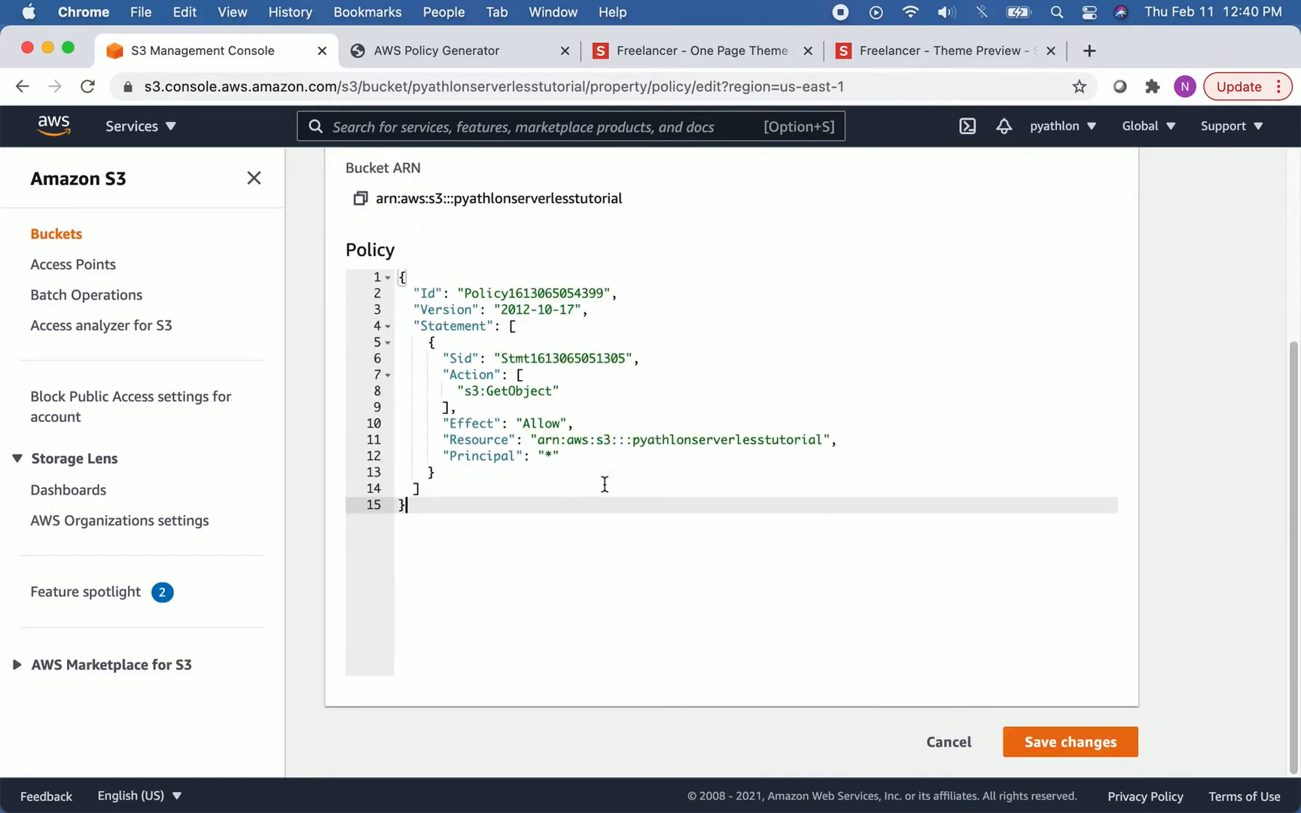
left_click(1010, 742)
scroll(836, 426, "down", 3)
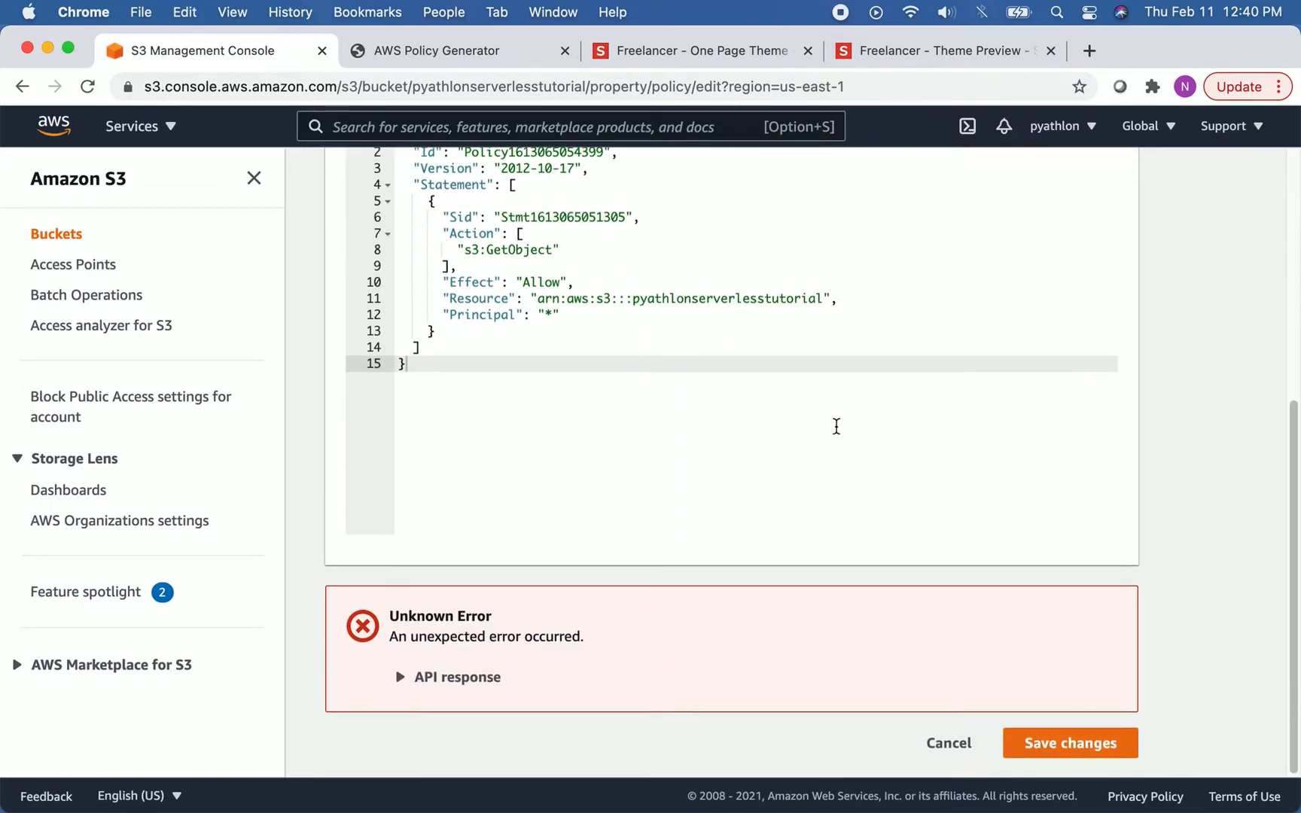
Expand the save error's API response, and append /* to the bucket ARN in the policy's Resource line, saving the changes.
scroll(836, 426, "up", 1)
left_click(442, 725)
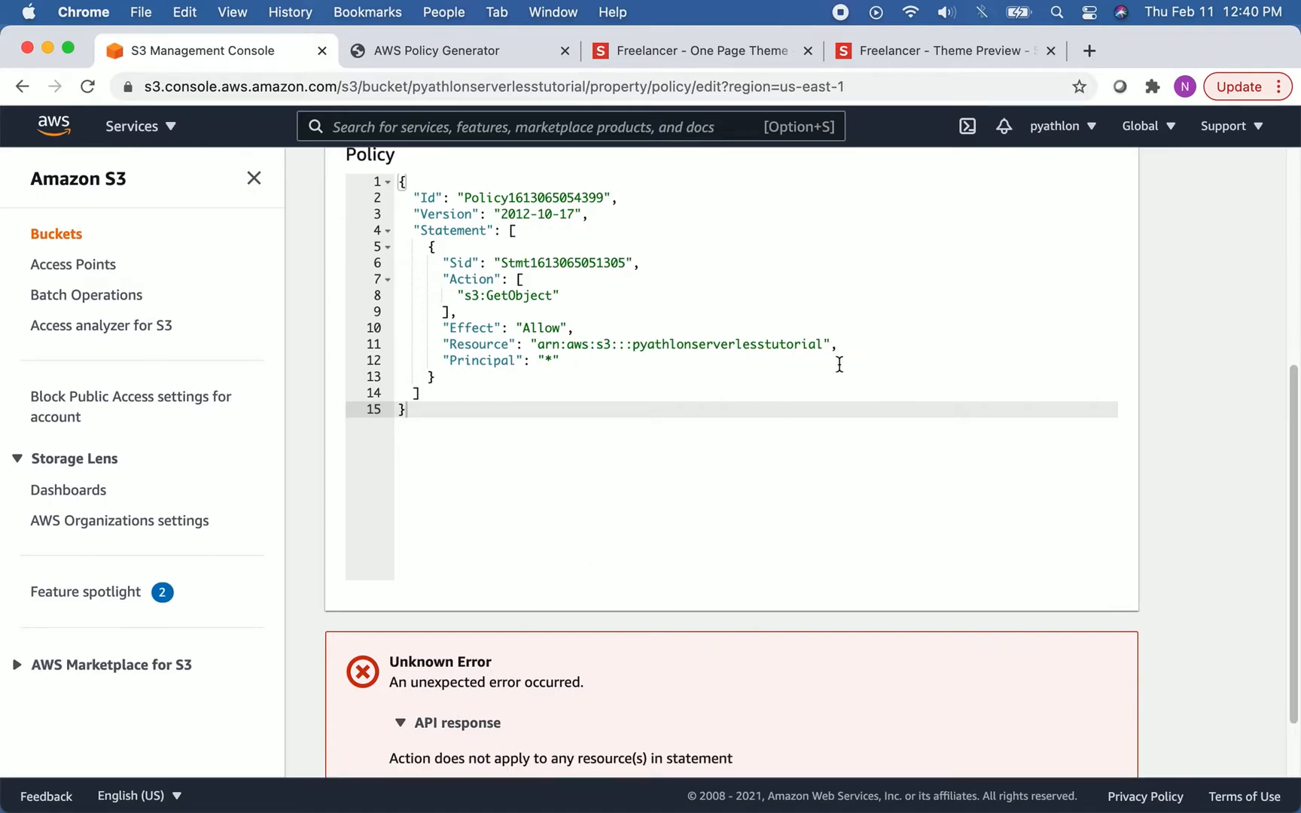
left_click_drag(823, 345, 633, 344)
left_click(823, 346)
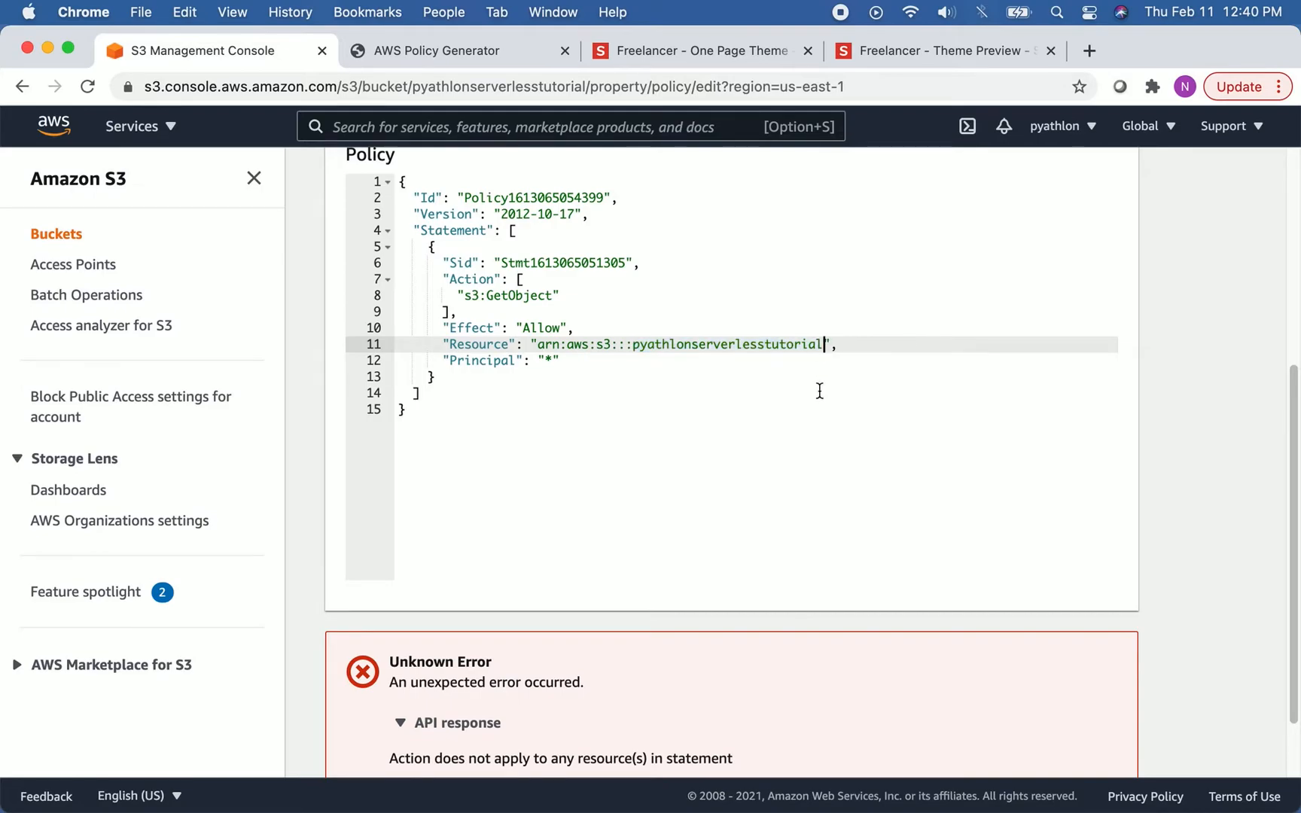
type("/*")
scroll(850, 364, "down", 2)
left_click(1047, 742)
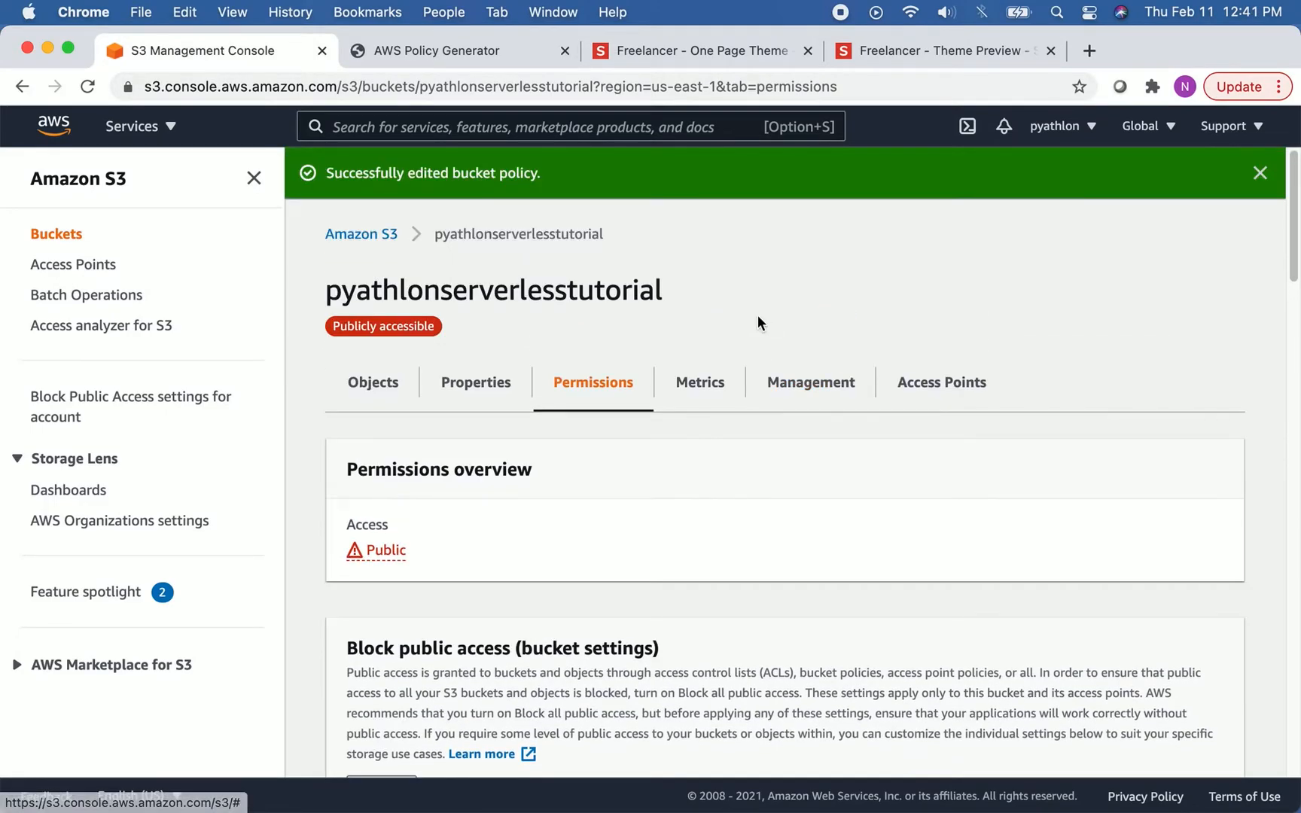
Open the bucket website endpoint link from the static website hosting section of the bucket's properties.
scroll(758, 322, "down", 3)
scroll(758, 320, "down", 3)
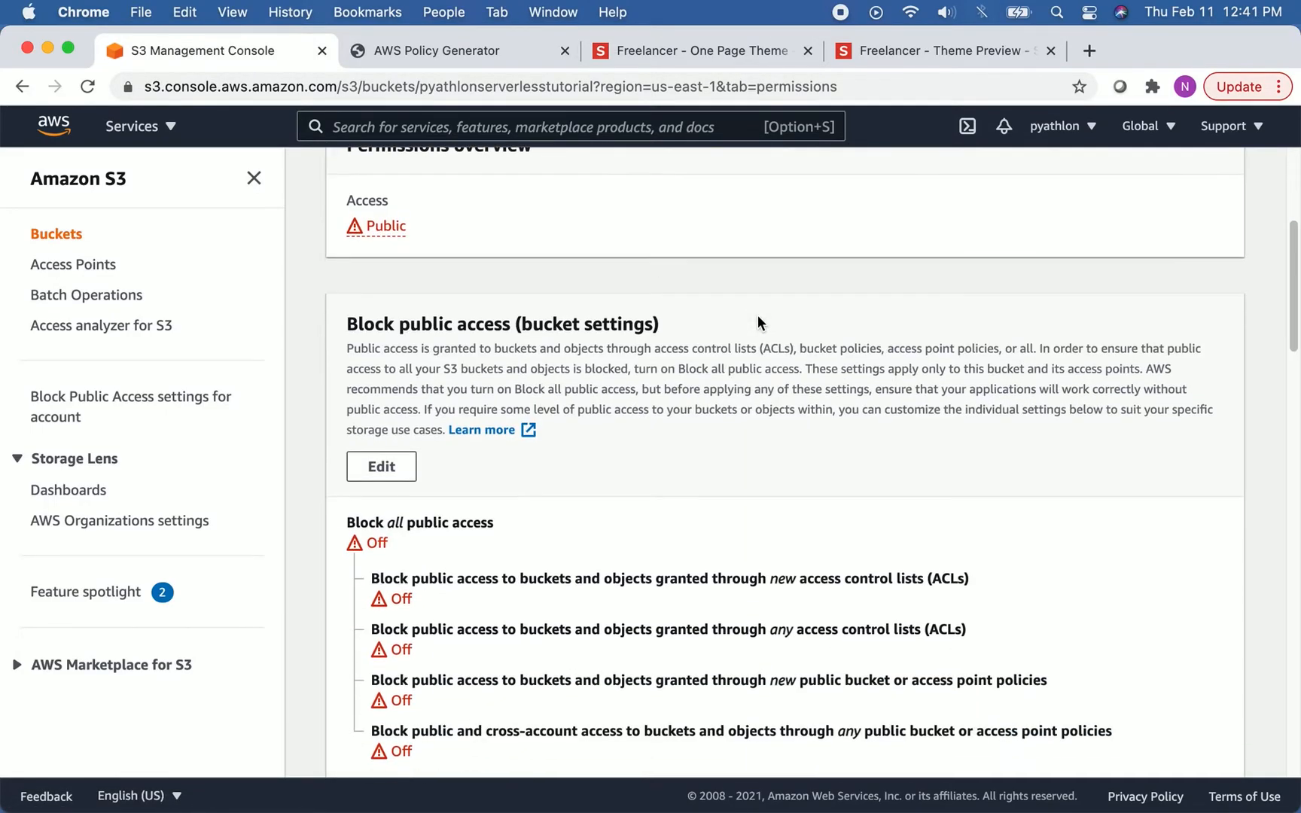
scroll(758, 316, "up", 6)
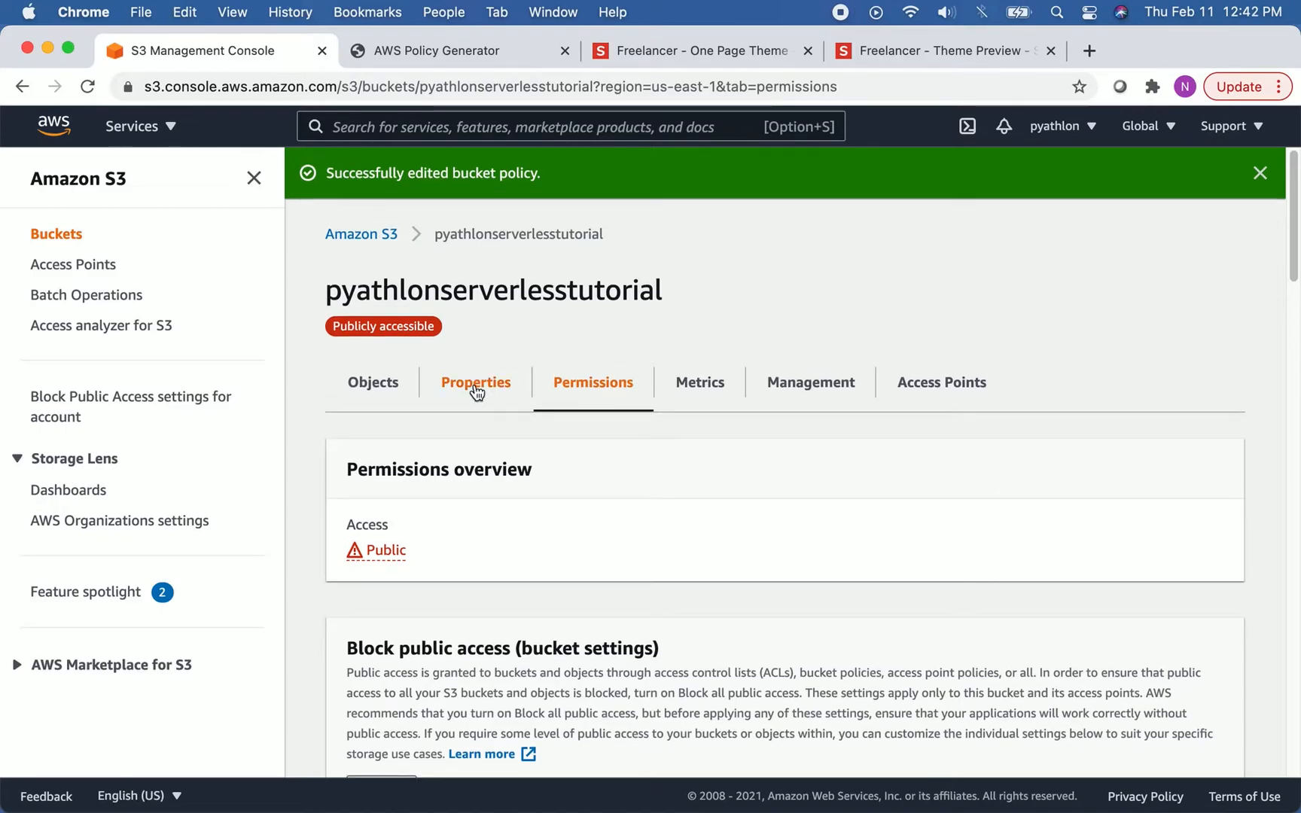
left_click(476, 384)
scroll(476, 388, "down", 20)
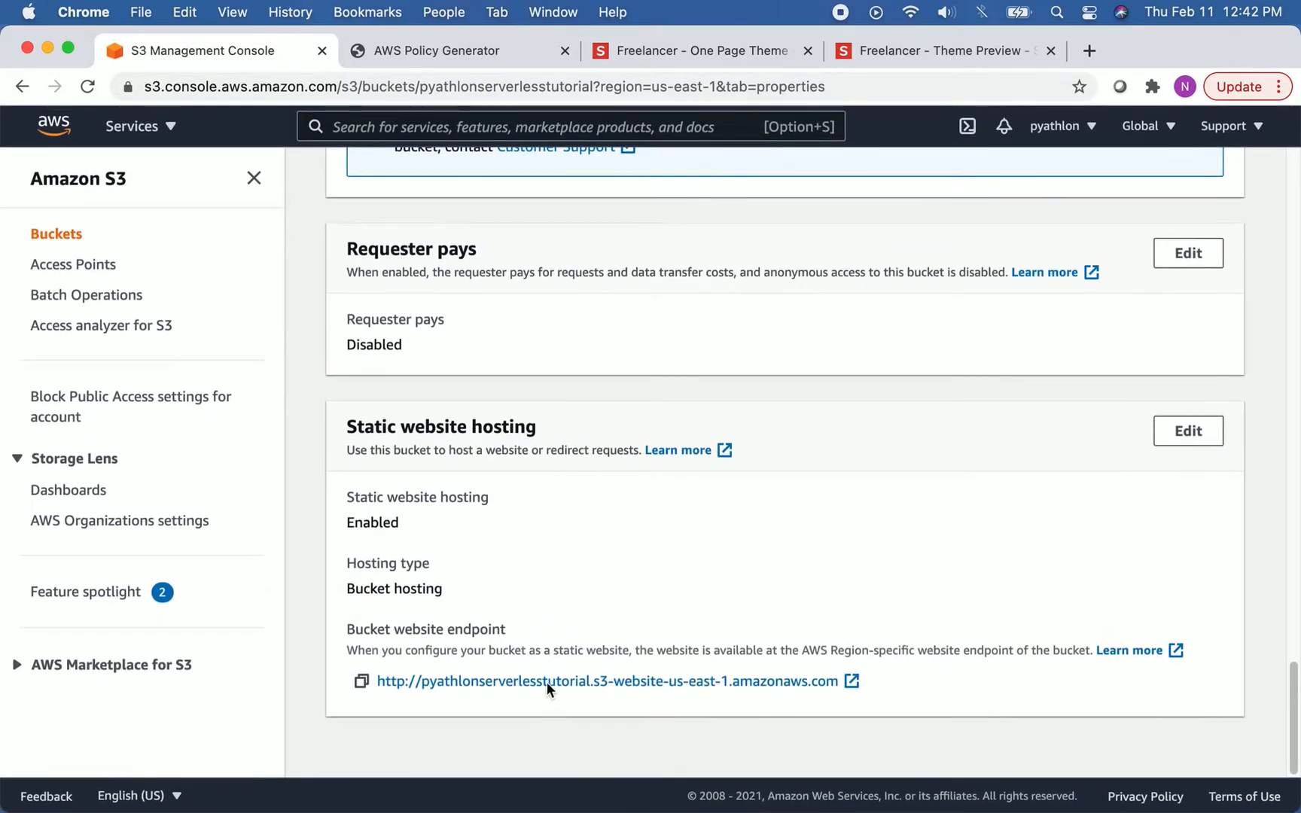
left_click(548, 684)
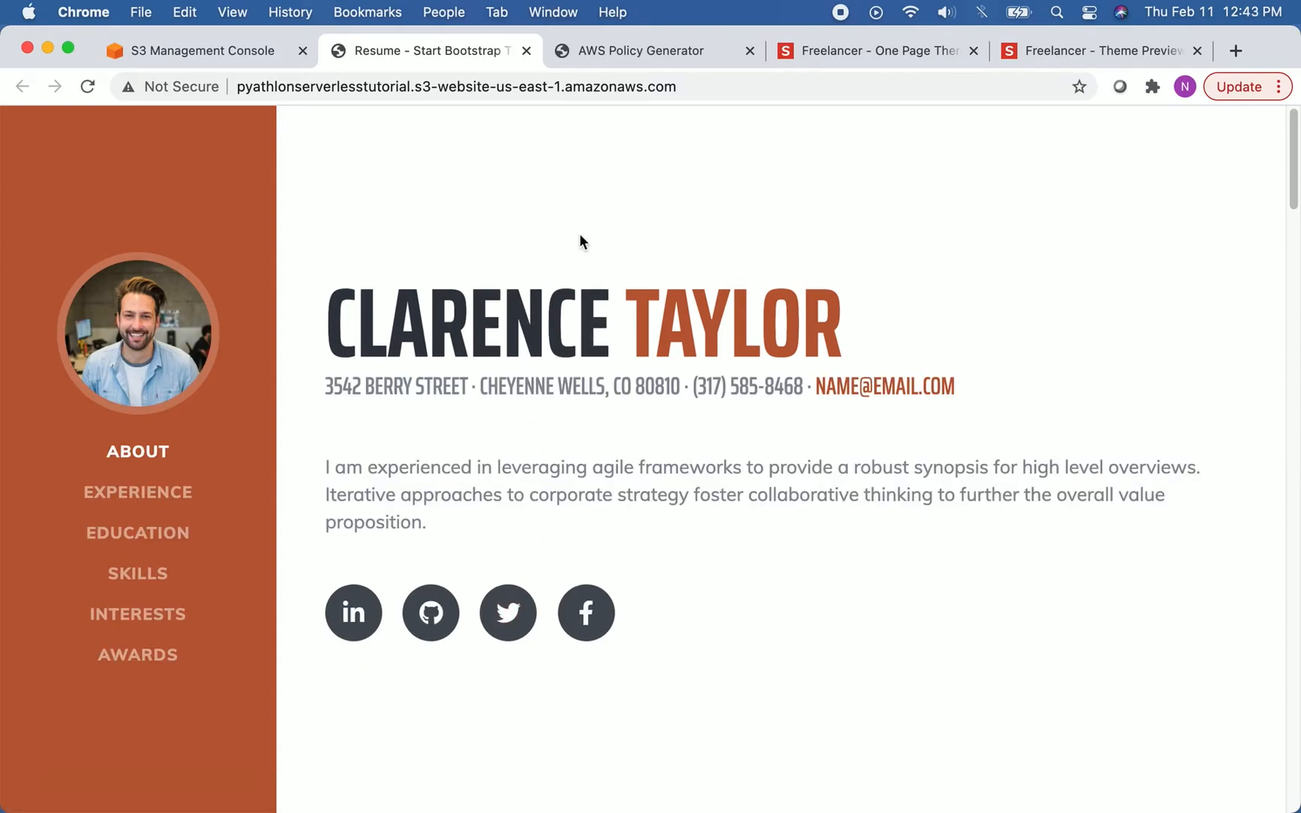
Examine the bucket name and S3 endpoint parts of the hosted site's address, and look through the resume page.
double_click(379, 87)
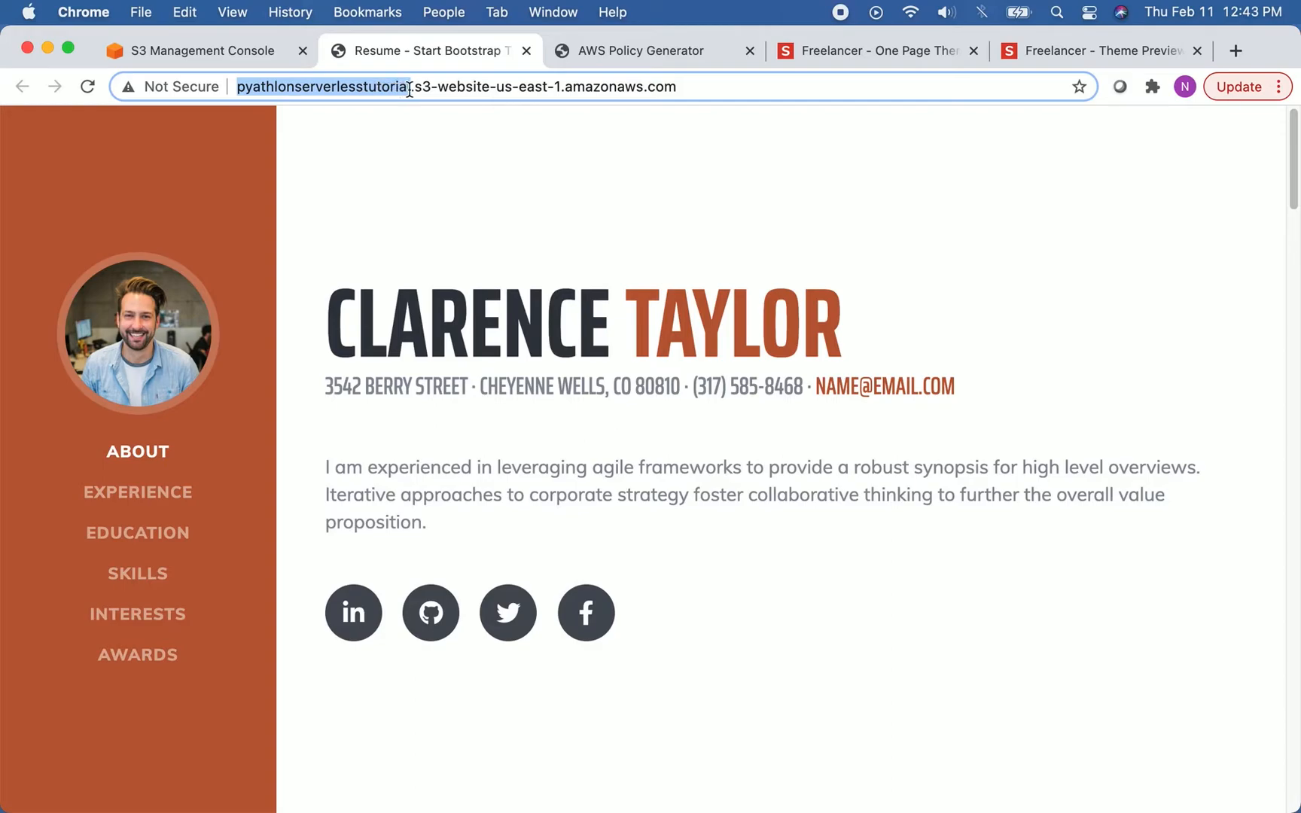
left_click(413, 87)
left_click_drag(413, 87, 712, 83)
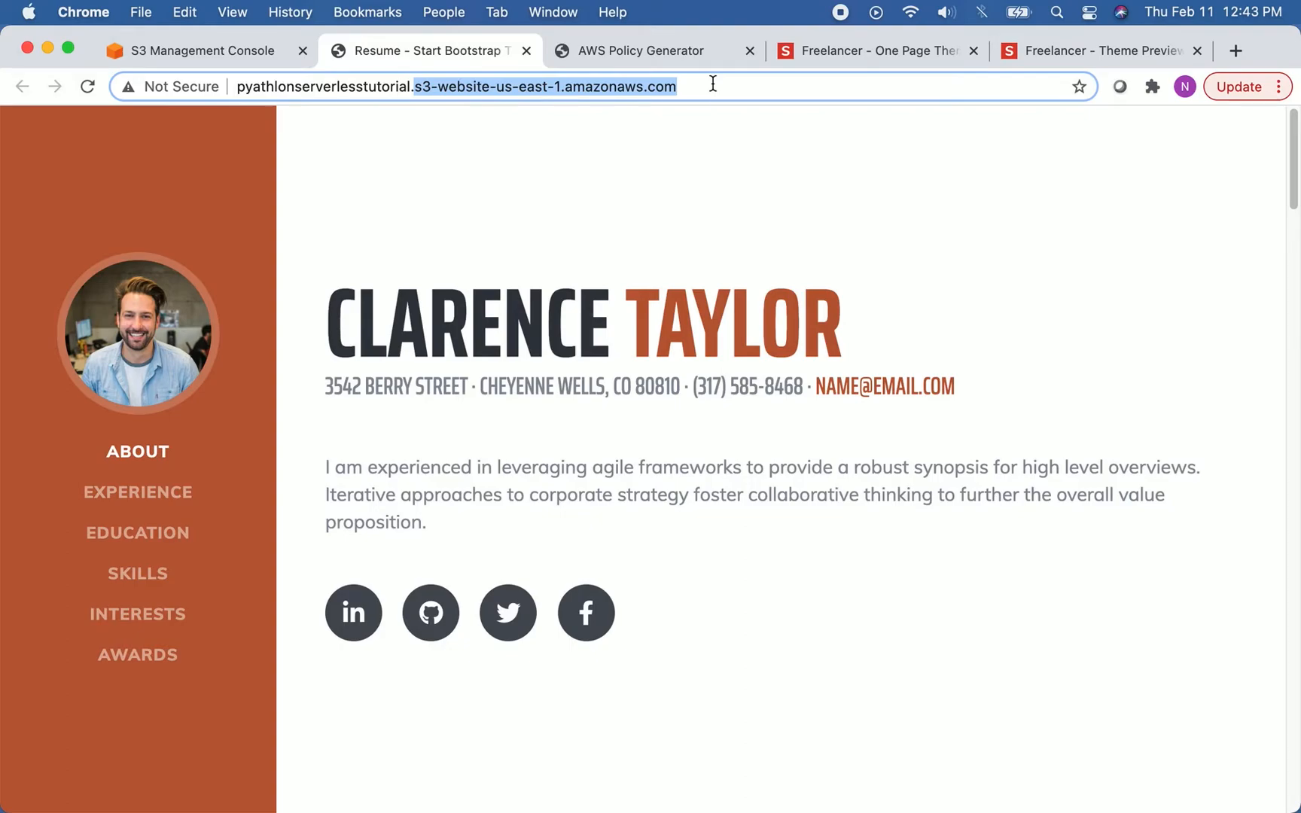
scroll(764, 272, "down", 9)
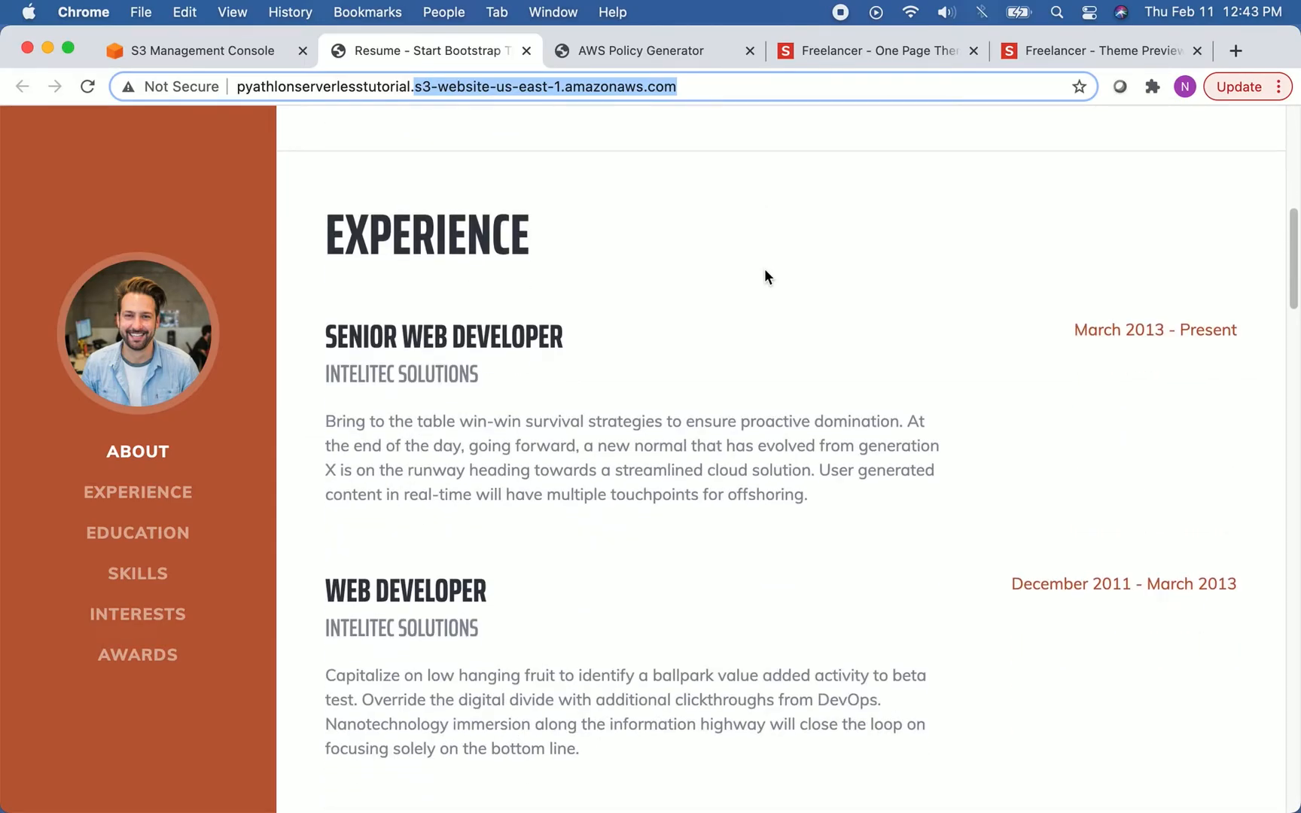
scroll(765, 272, "up", 9)
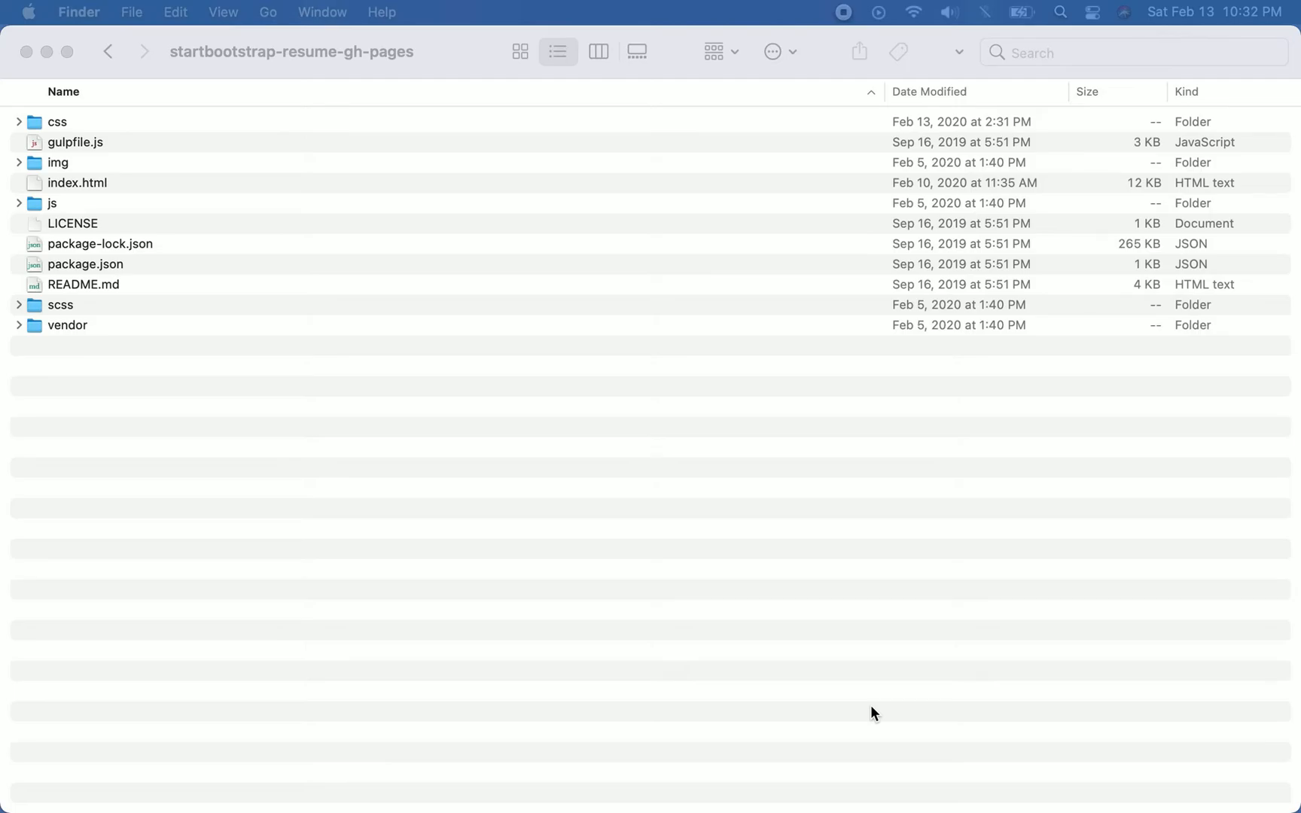
Switch to Finder and open index.html from the startbootstrap-resume-gh-pages folder with CodeRunner (4.0.3).
left_click(869, 707)
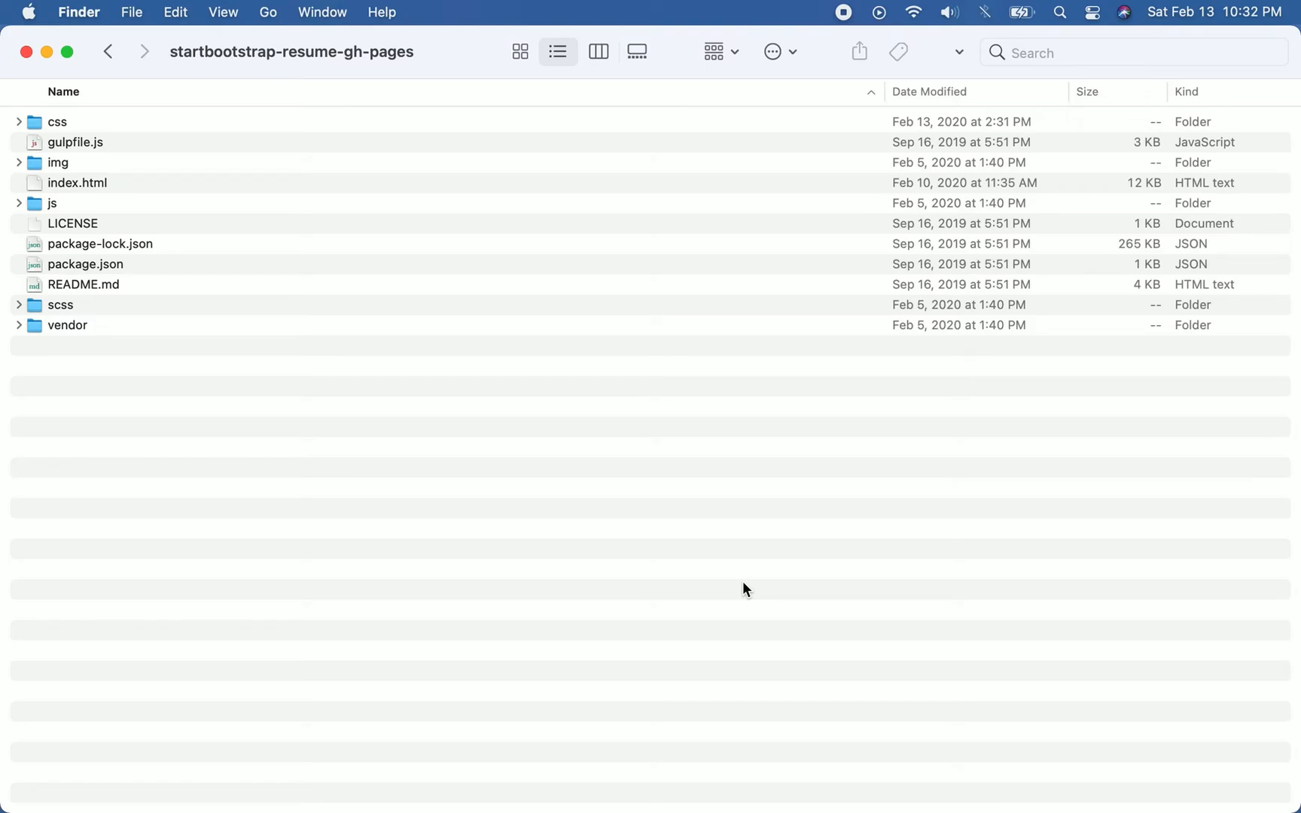
right_click(103, 182)
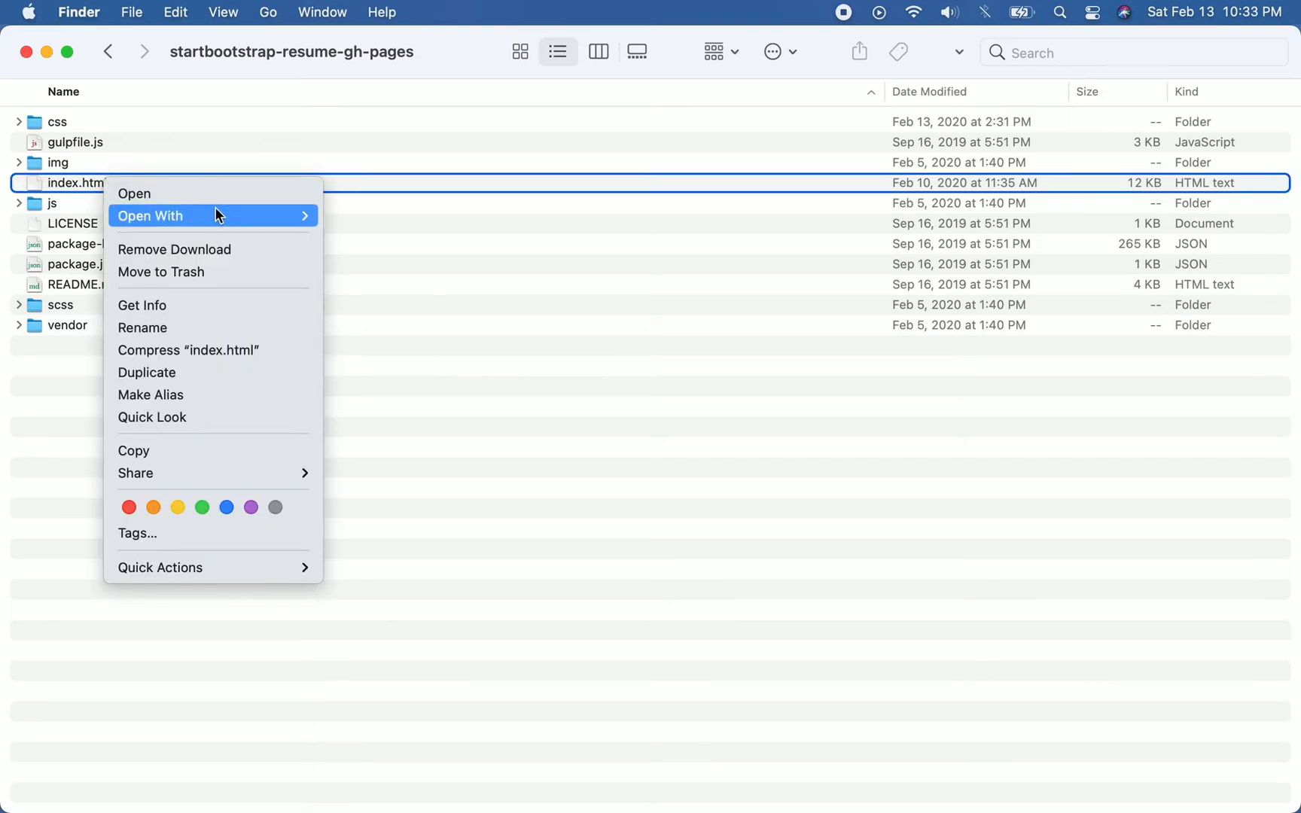
mouse_move(216, 213)
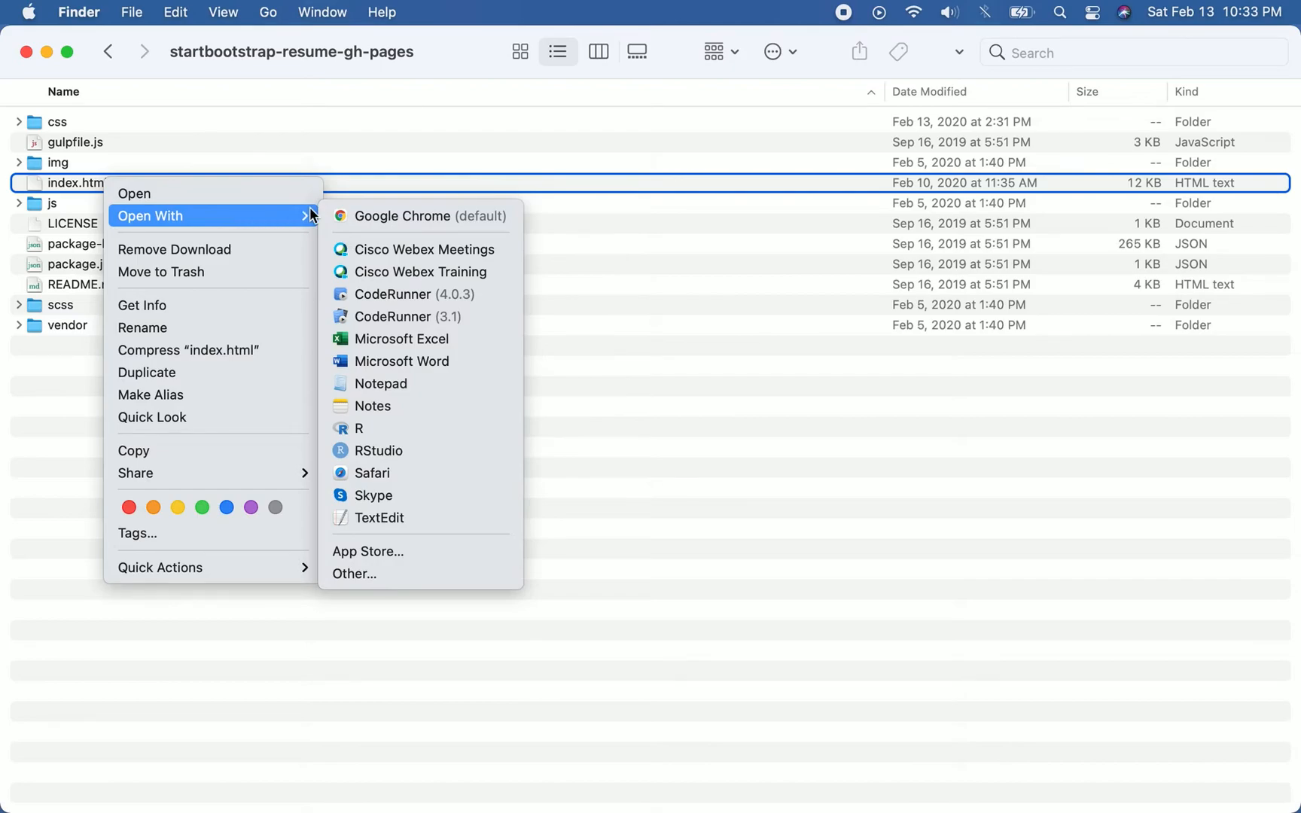
left_click(385, 295)
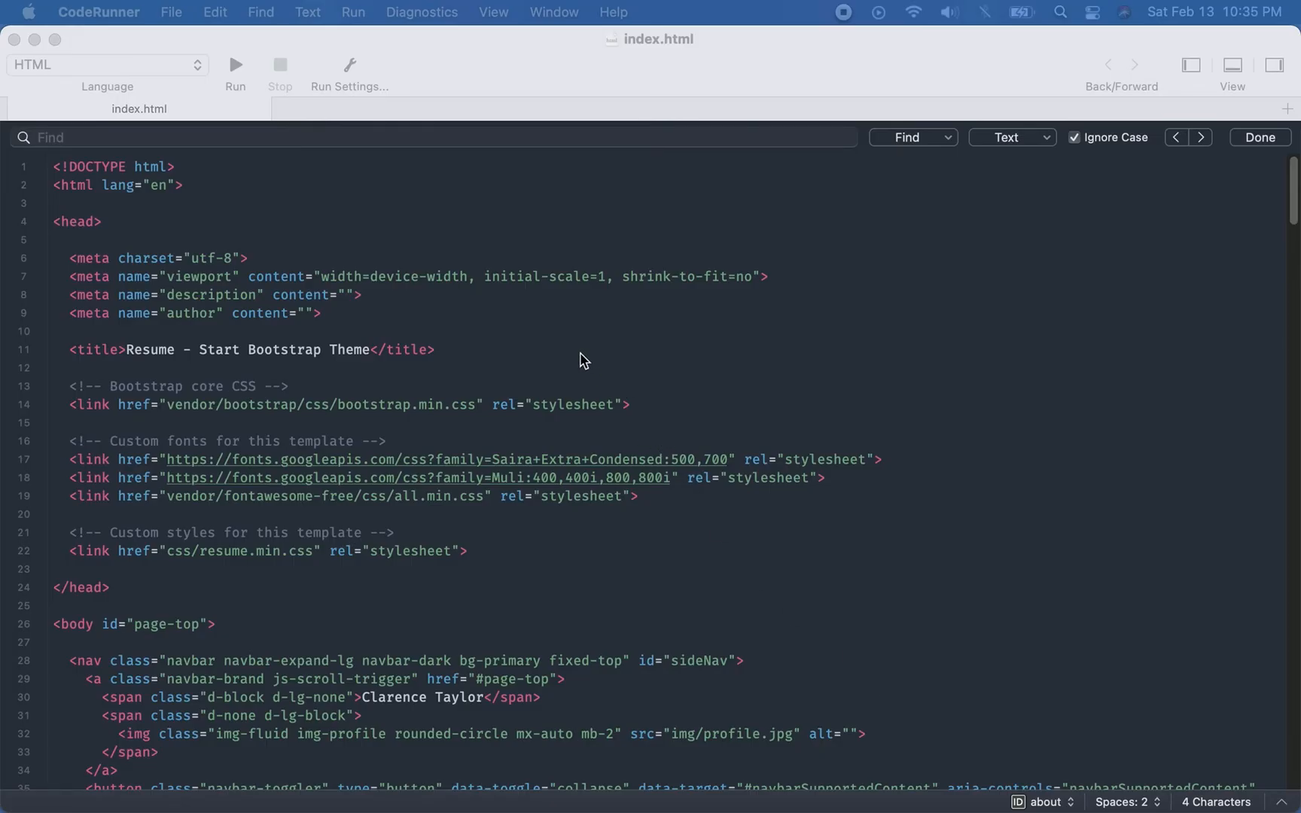
Examine the page title text in the head of index.html and the profile name in the side navigation.
left_click(573, 353)
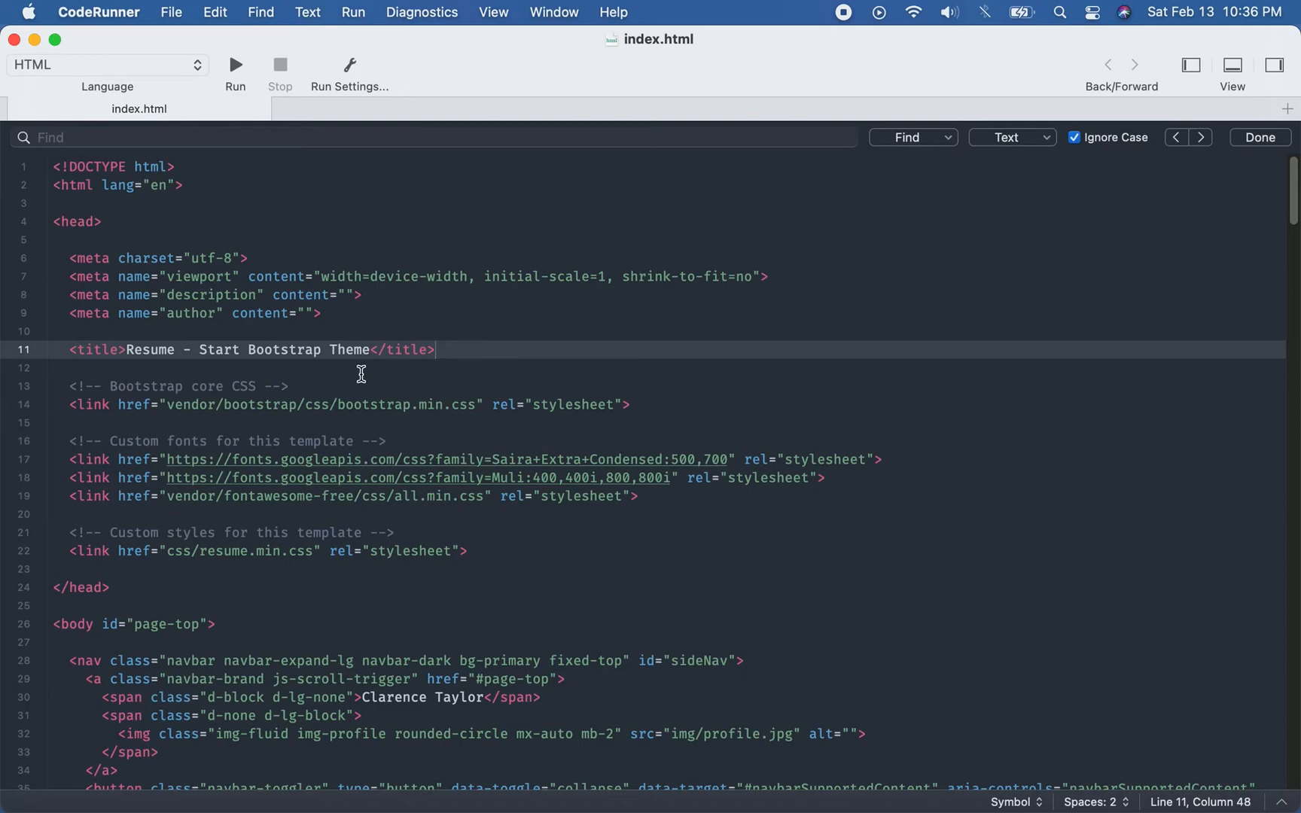
triple_click(129, 349)
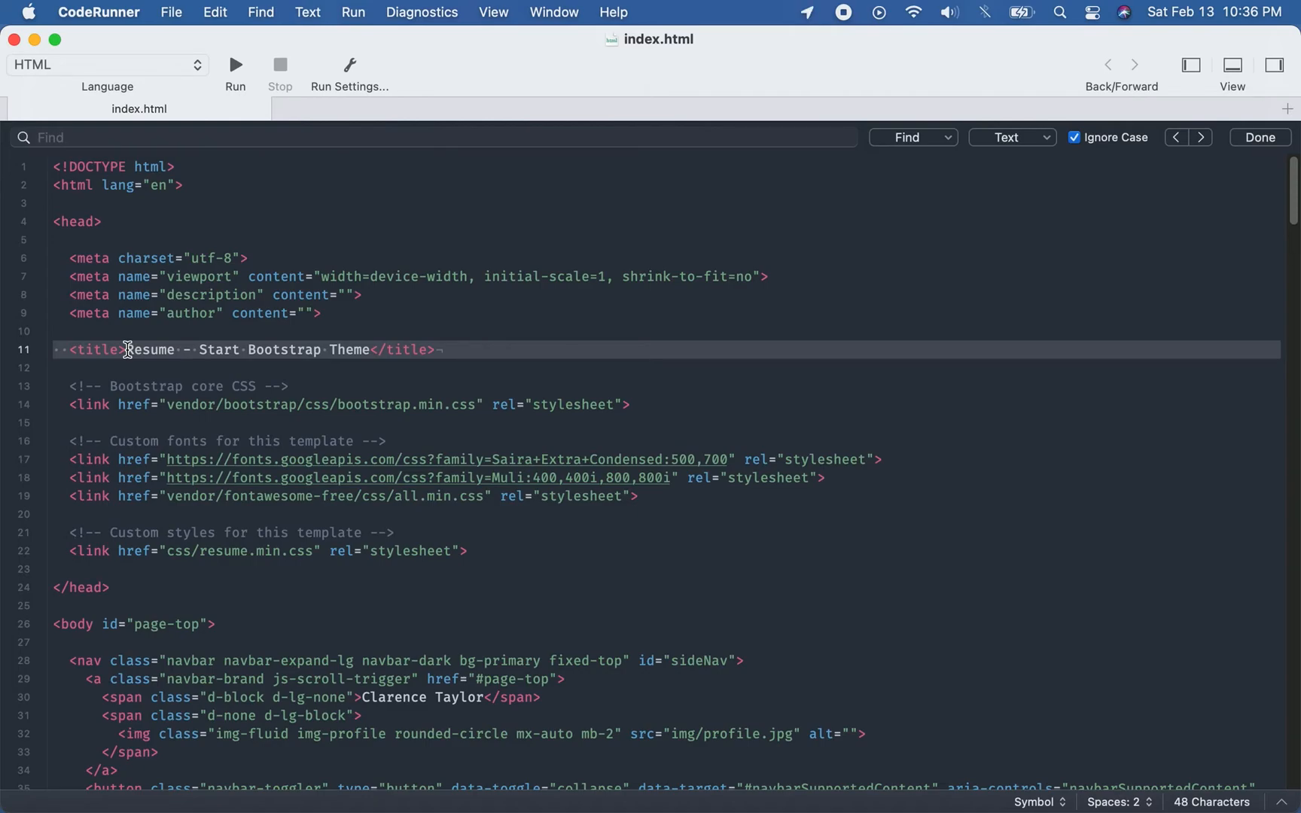
key("Right")
left_click_drag(132, 351, 367, 352)
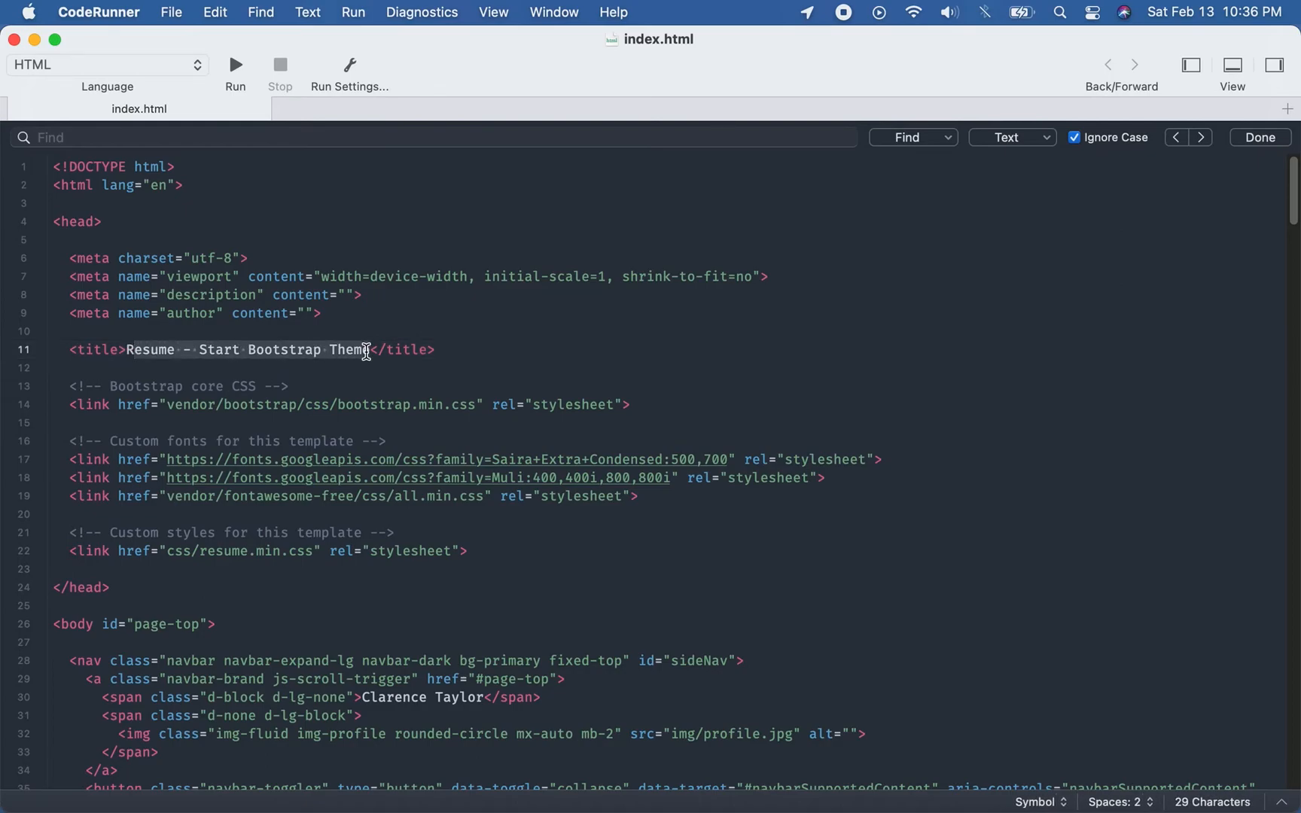
left_click(299, 335)
scroll(299, 335, "down", 2)
scroll(299, 335, "up", 1)
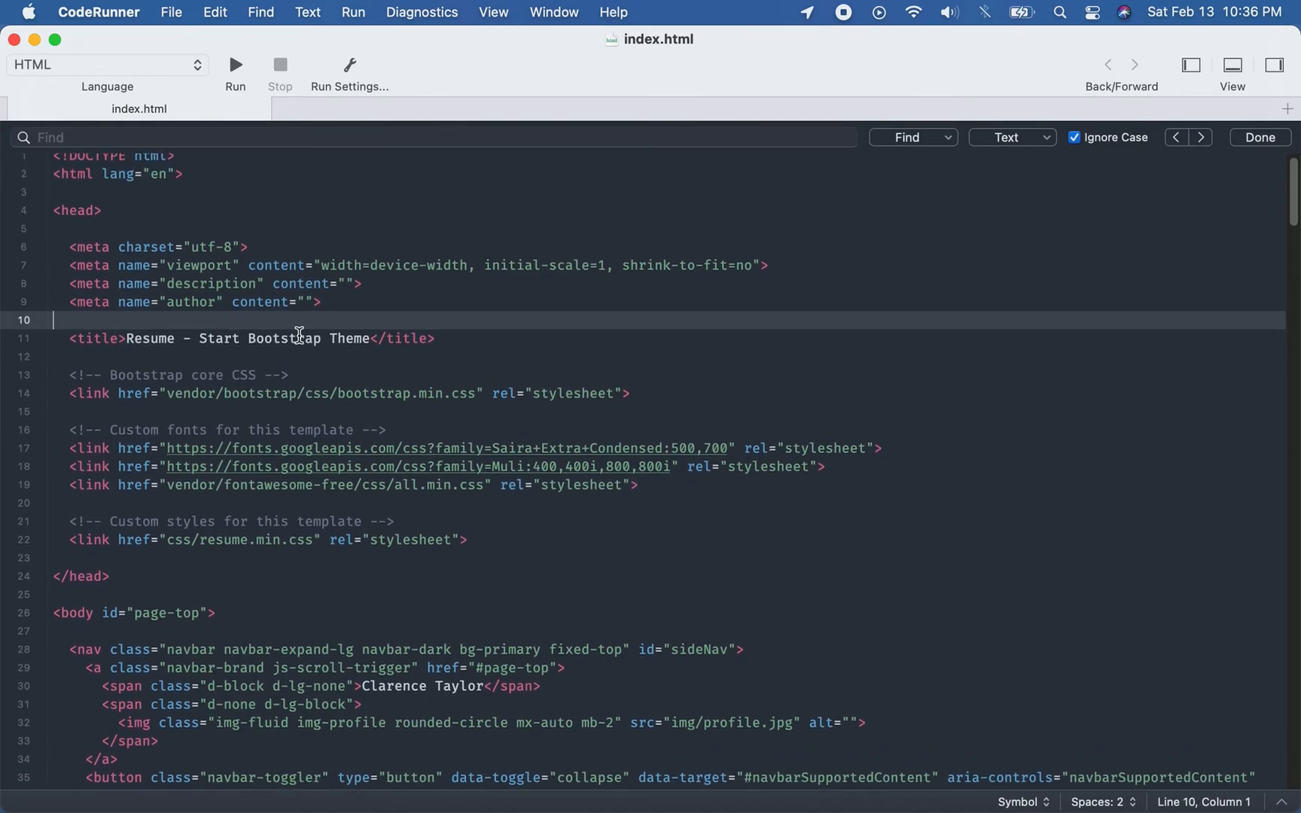
scroll(299, 334, "up", 1)
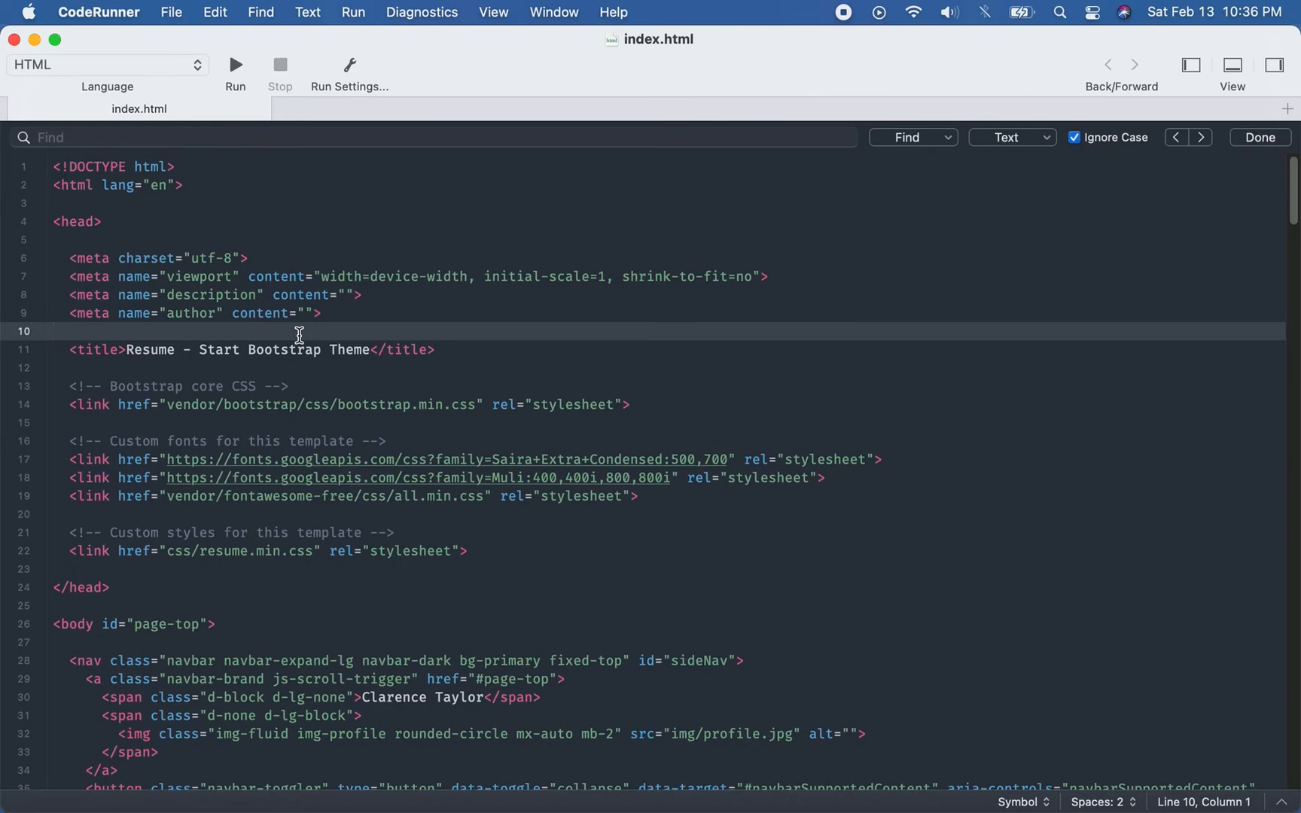
left_click(216, 348)
left_click_drag(128, 349, 371, 350)
scroll(375, 296, "down", 8)
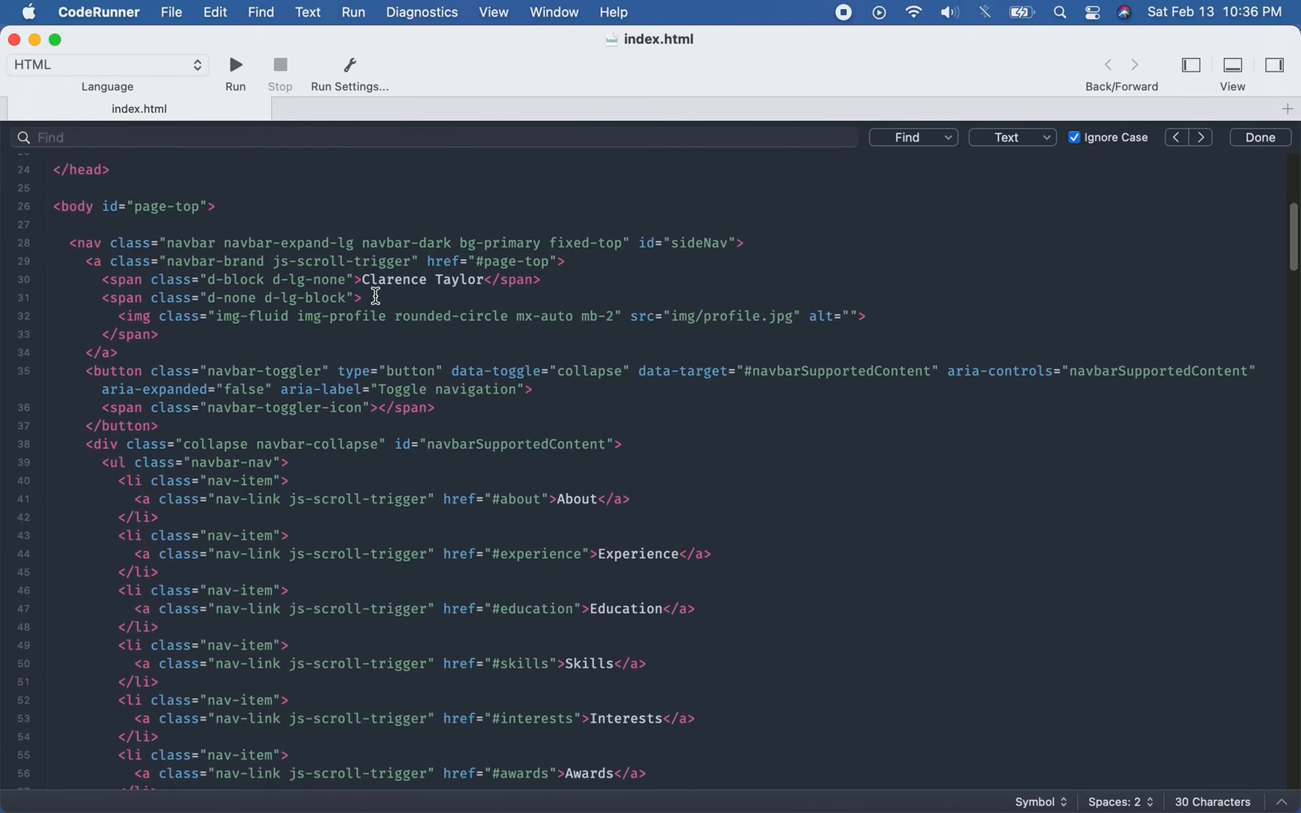
left_click_drag(363, 279, 482, 282)
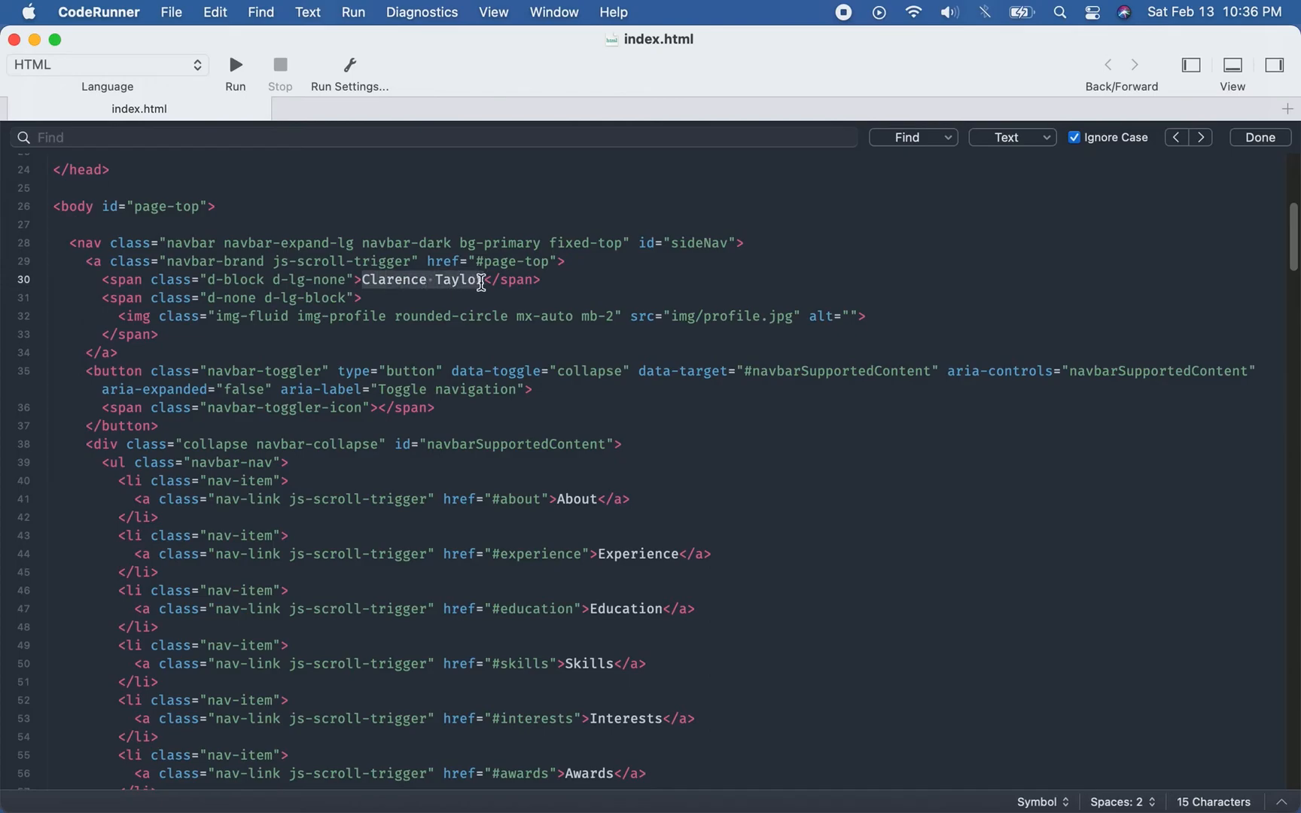
Try changing the Experience navigation link's label to "Development Projects", and undo the edit.
scroll(483, 283, "down", 2)
scroll(482, 282, "down", 4)
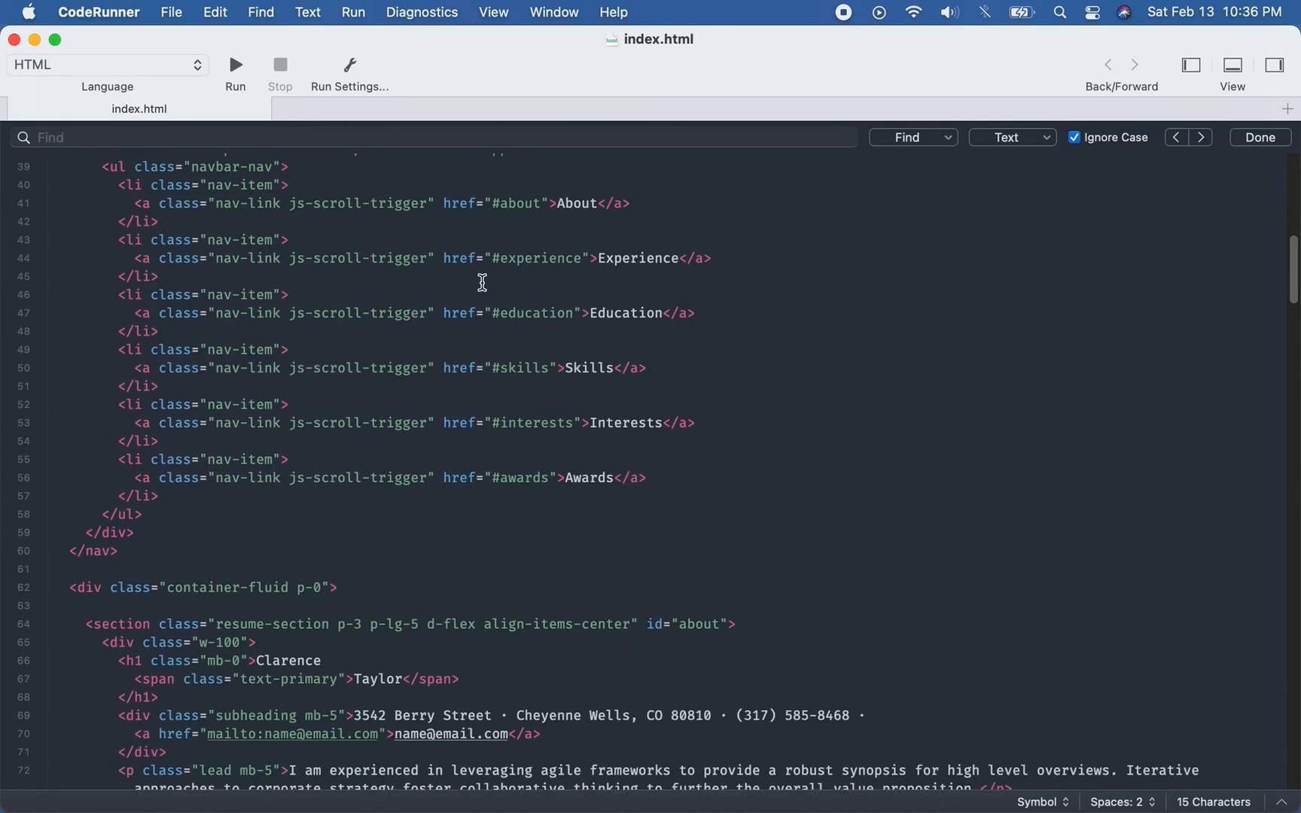
scroll(479, 281, "up", 1)
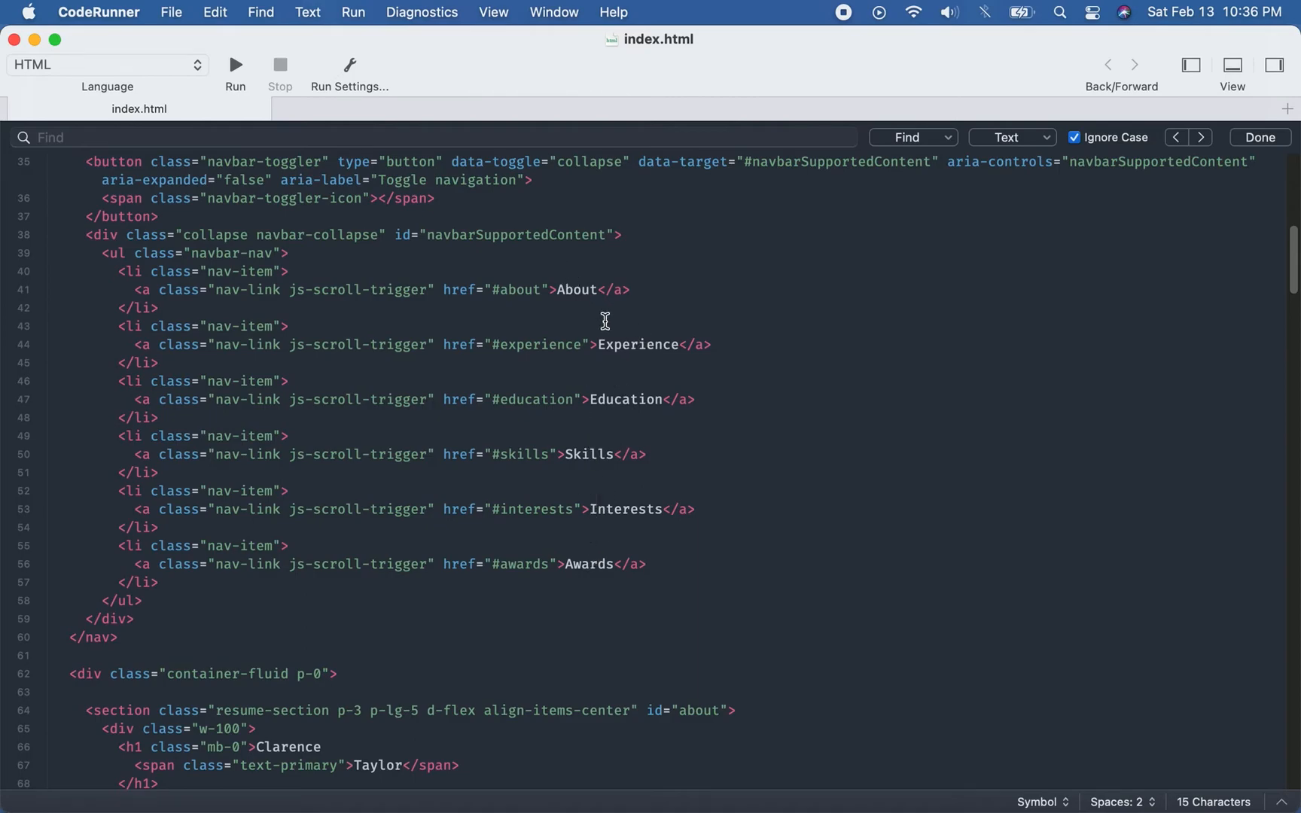
double_click(621, 346)
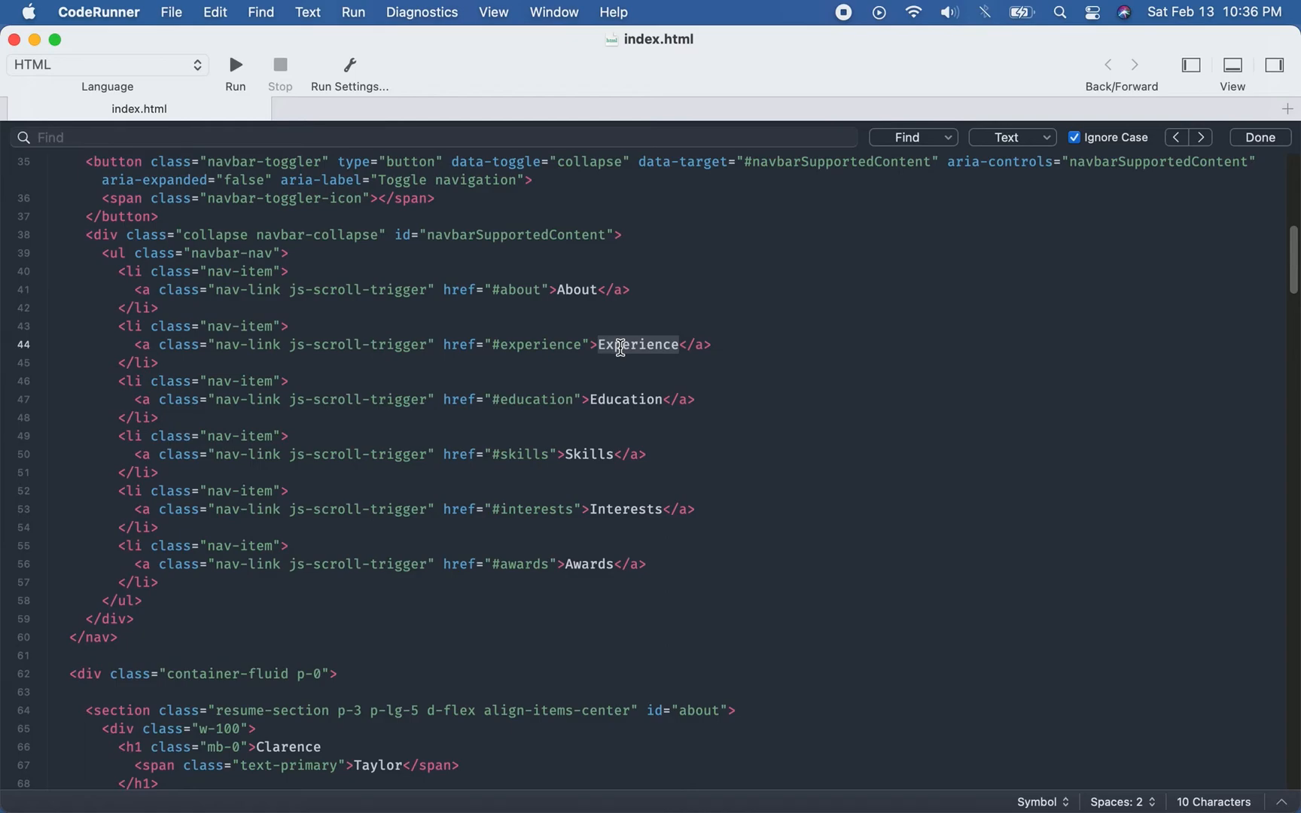
type("Development Projects")
key("super+z")
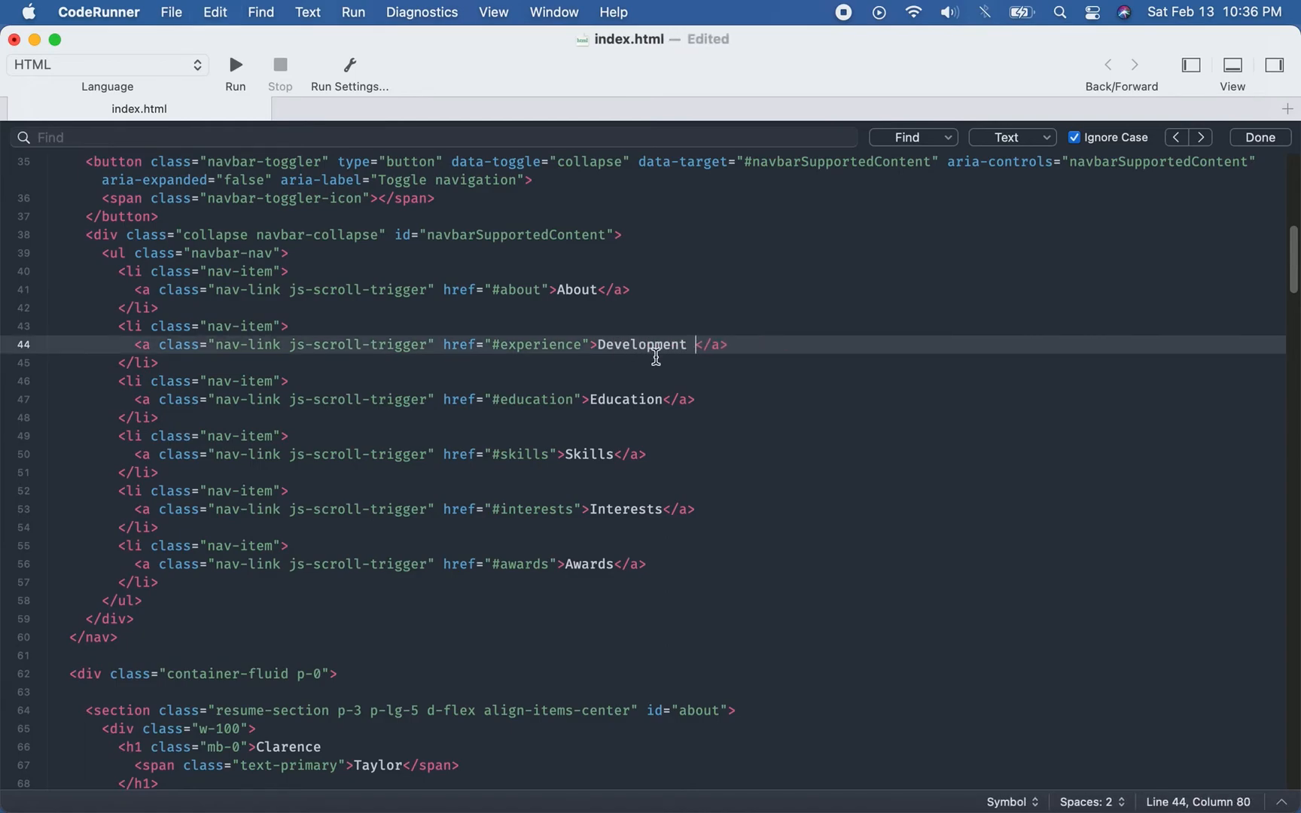
key("super+z")
key("super+z")
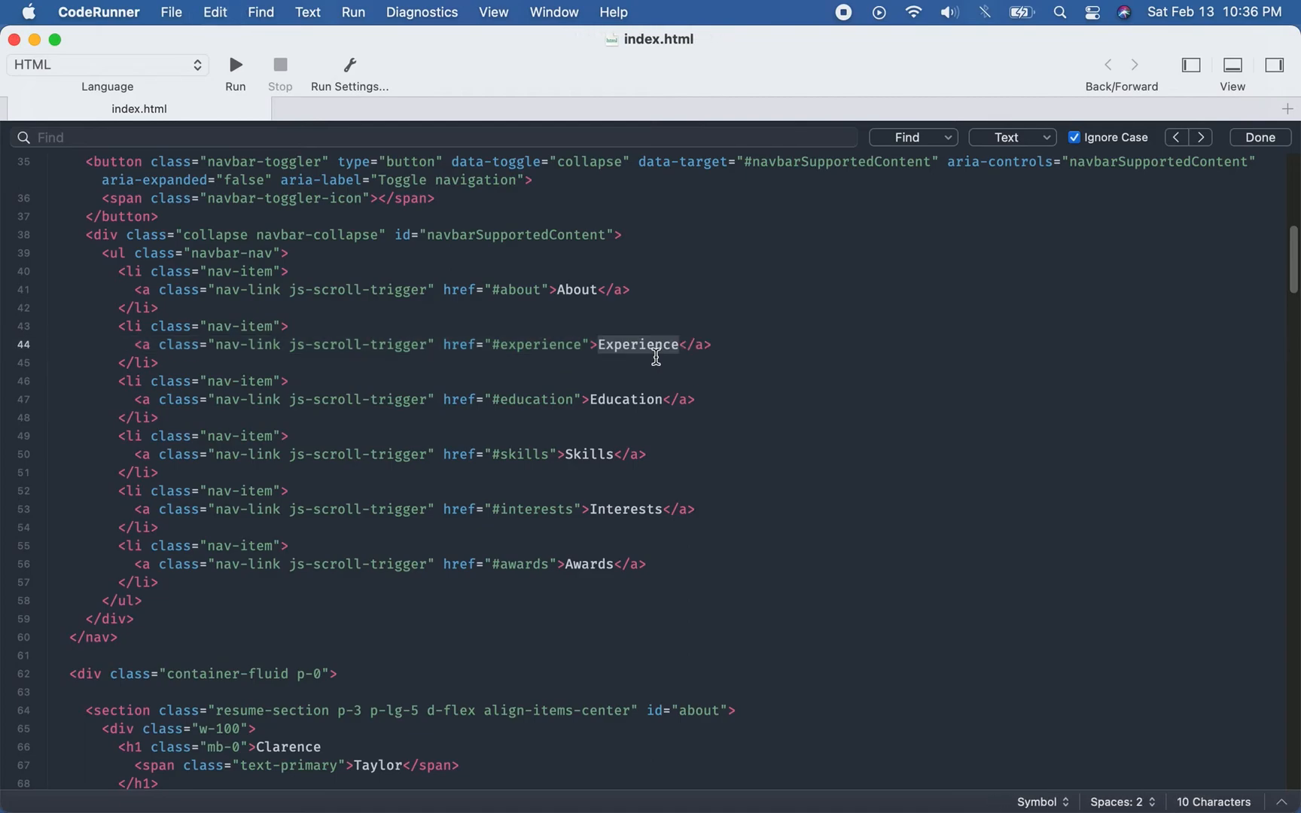
left_click(656, 360)
Compare the About navigation link's #about target with the id="about" attribute of the matching section.
double_click(516, 289)
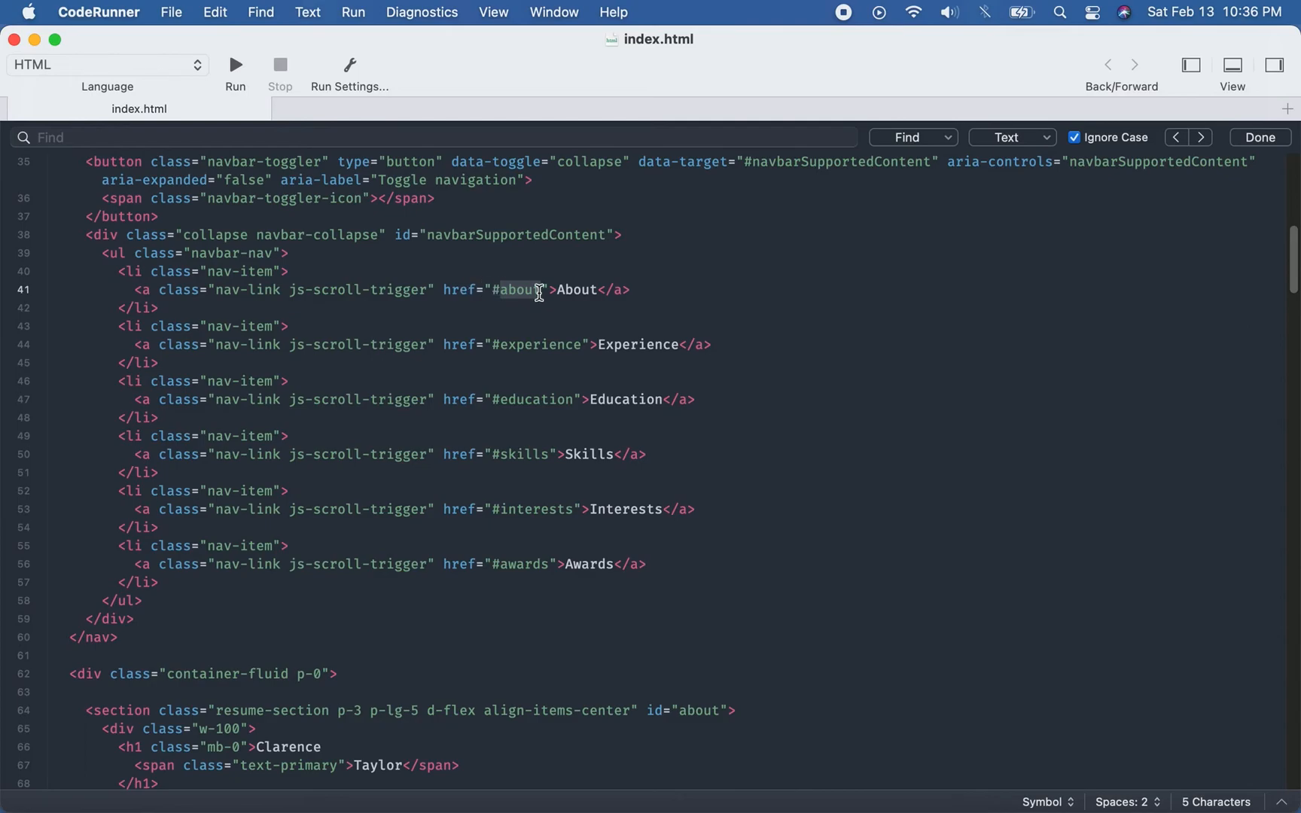
scroll(538, 290, "down", 5)
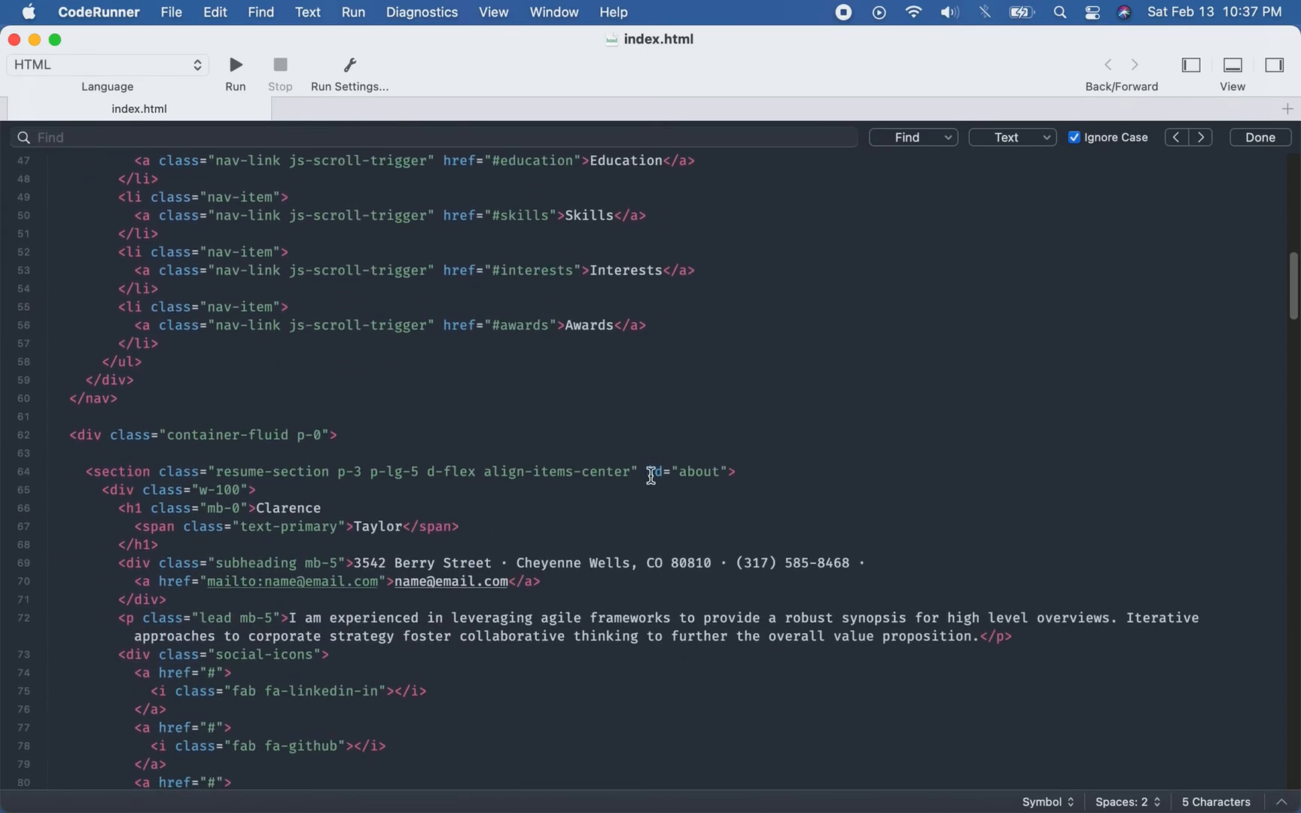
left_click_drag(646, 472, 728, 470)
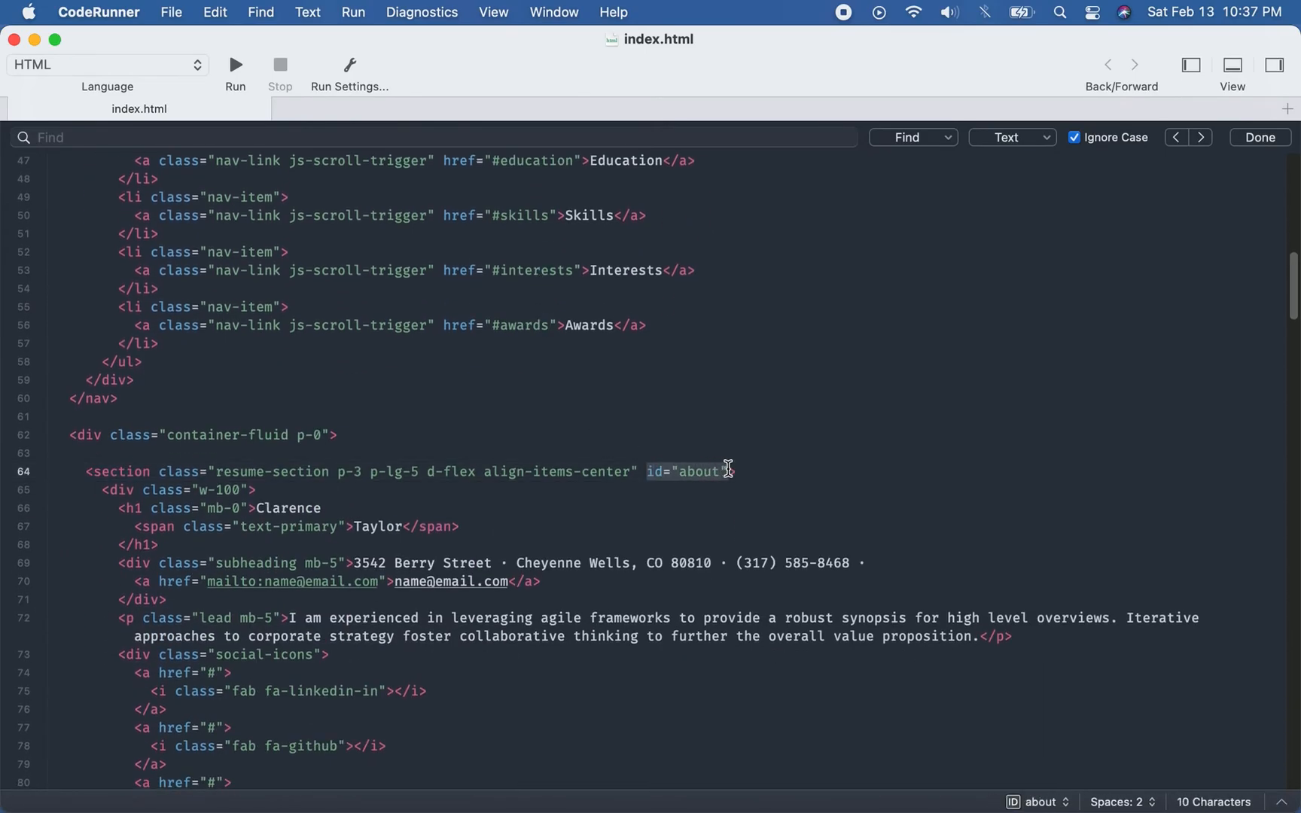
scroll(723, 464, "up", 2)
scroll(723, 464, "up", 3)
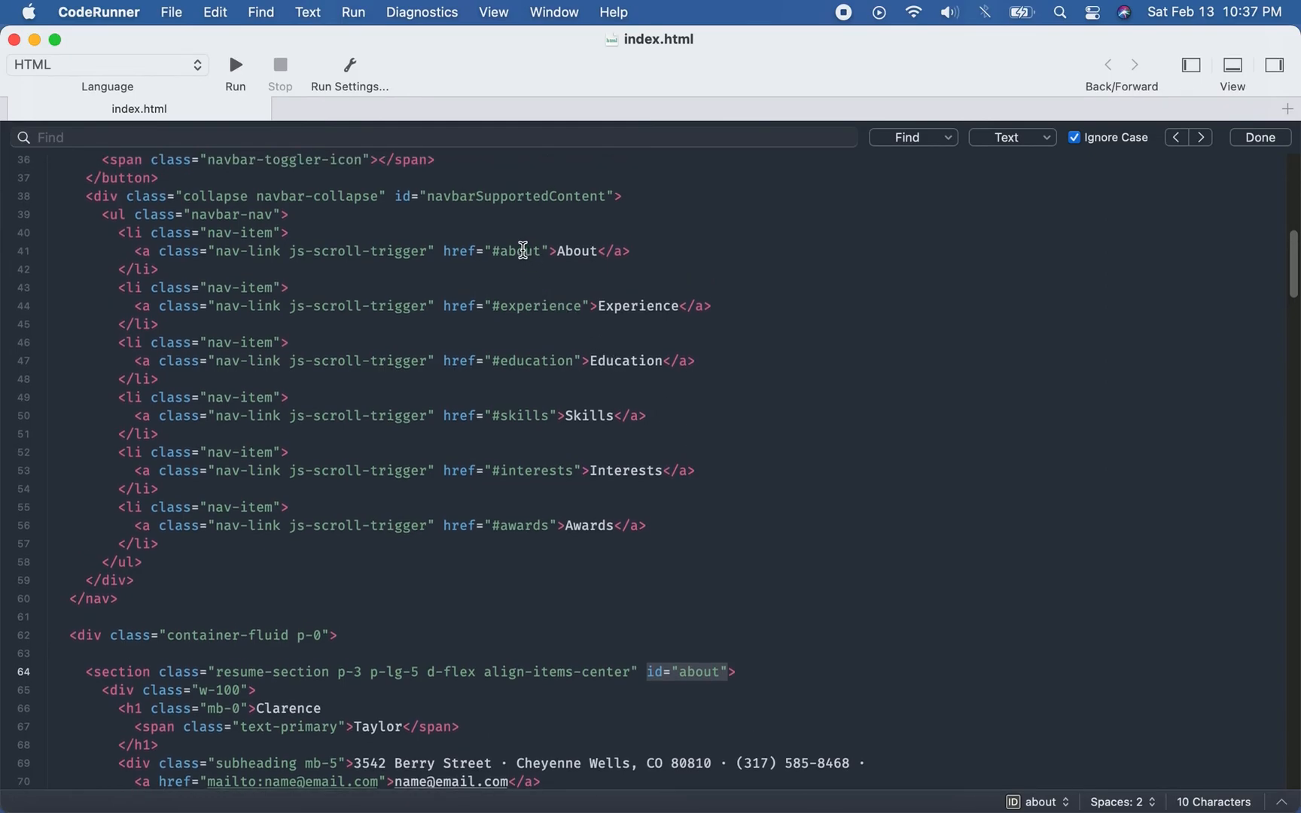
double_click(523, 250)
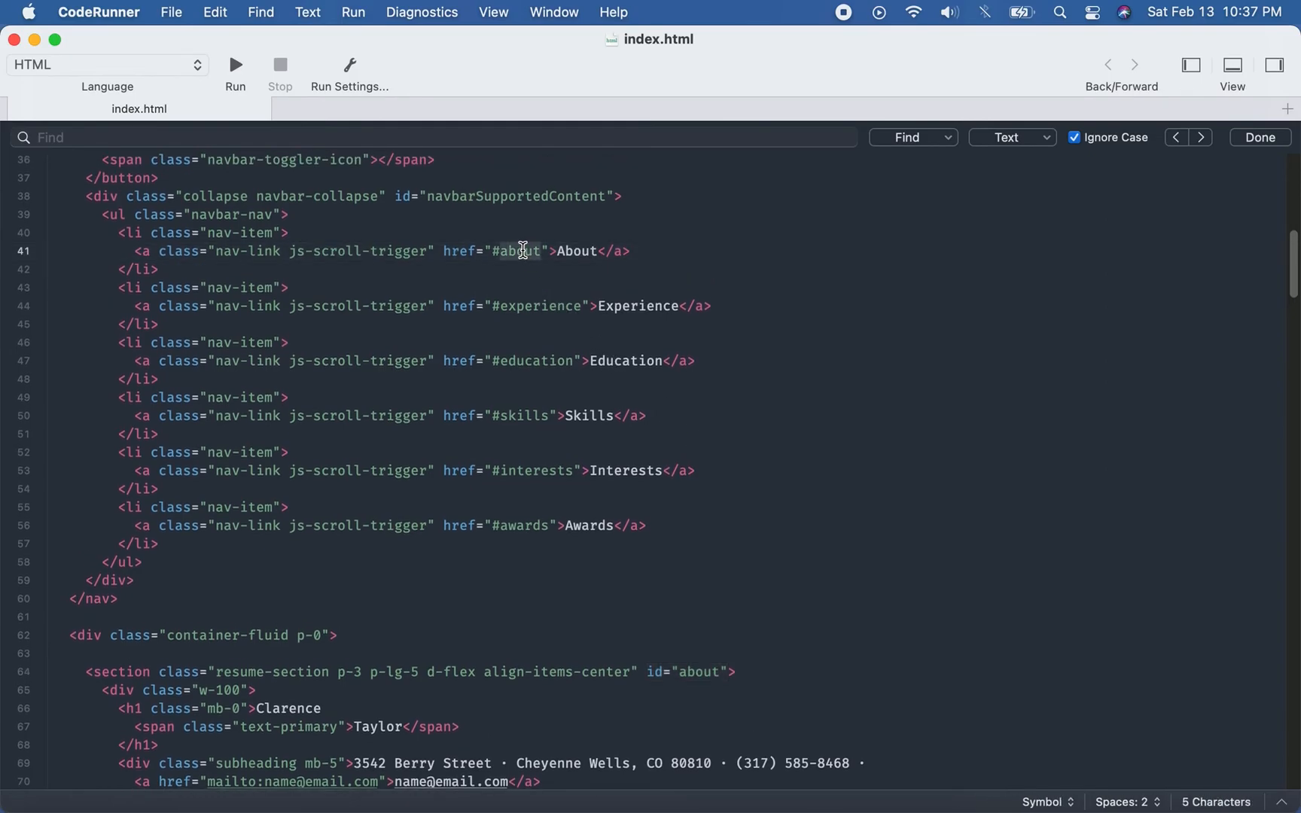
Examine the About section's first name, last name and introductory paragraph text.
scroll(523, 250, "down", 3)
scroll(524, 250, "down", 5)
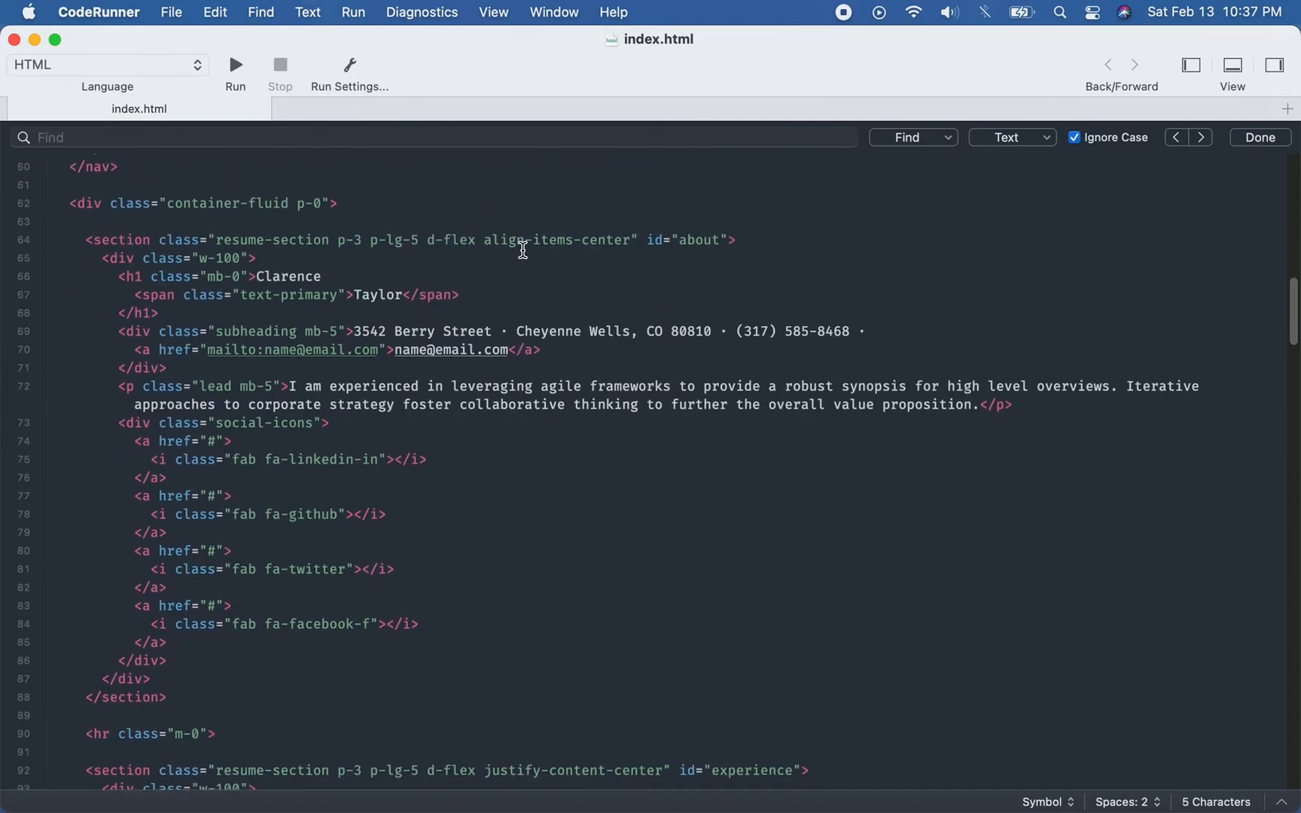
scroll(266, 270, "down", 1)
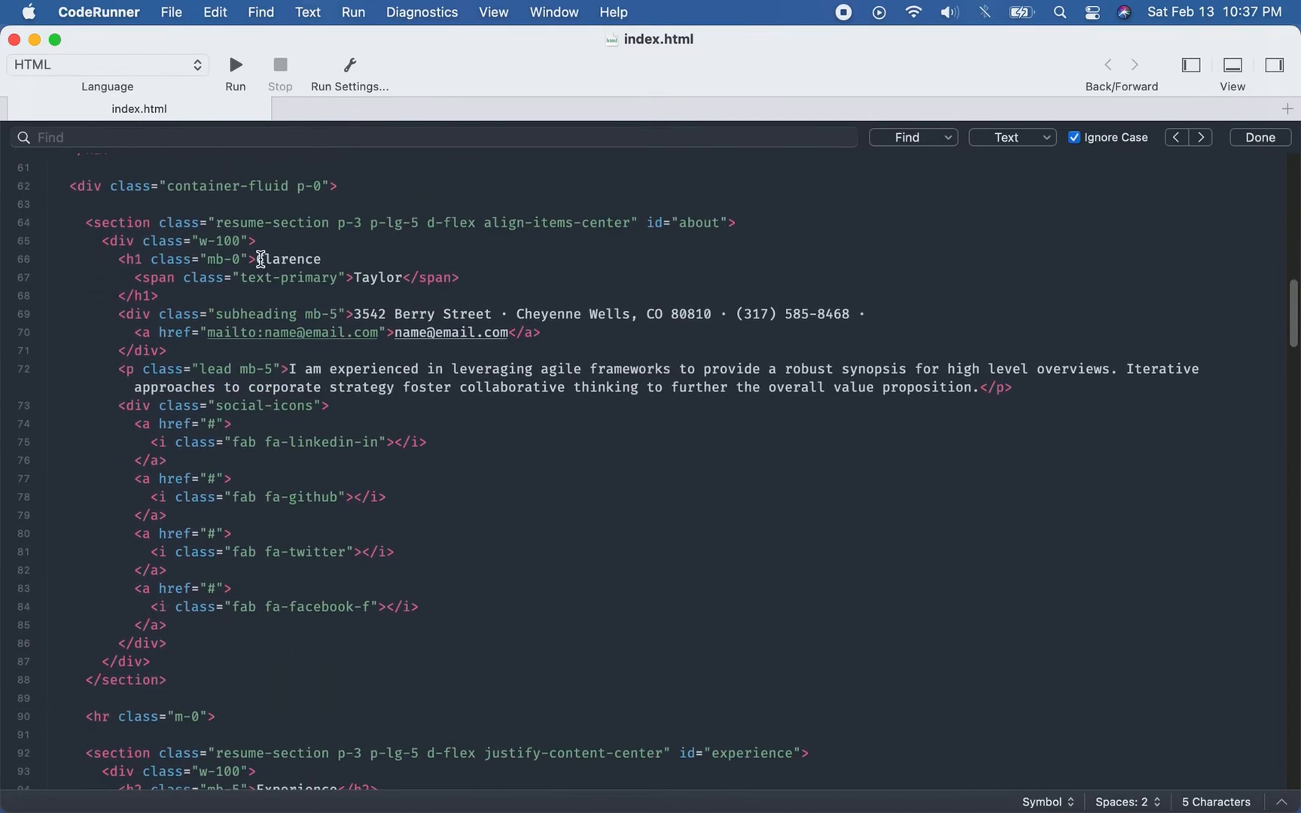
double_click(288, 258)
double_click(370, 276)
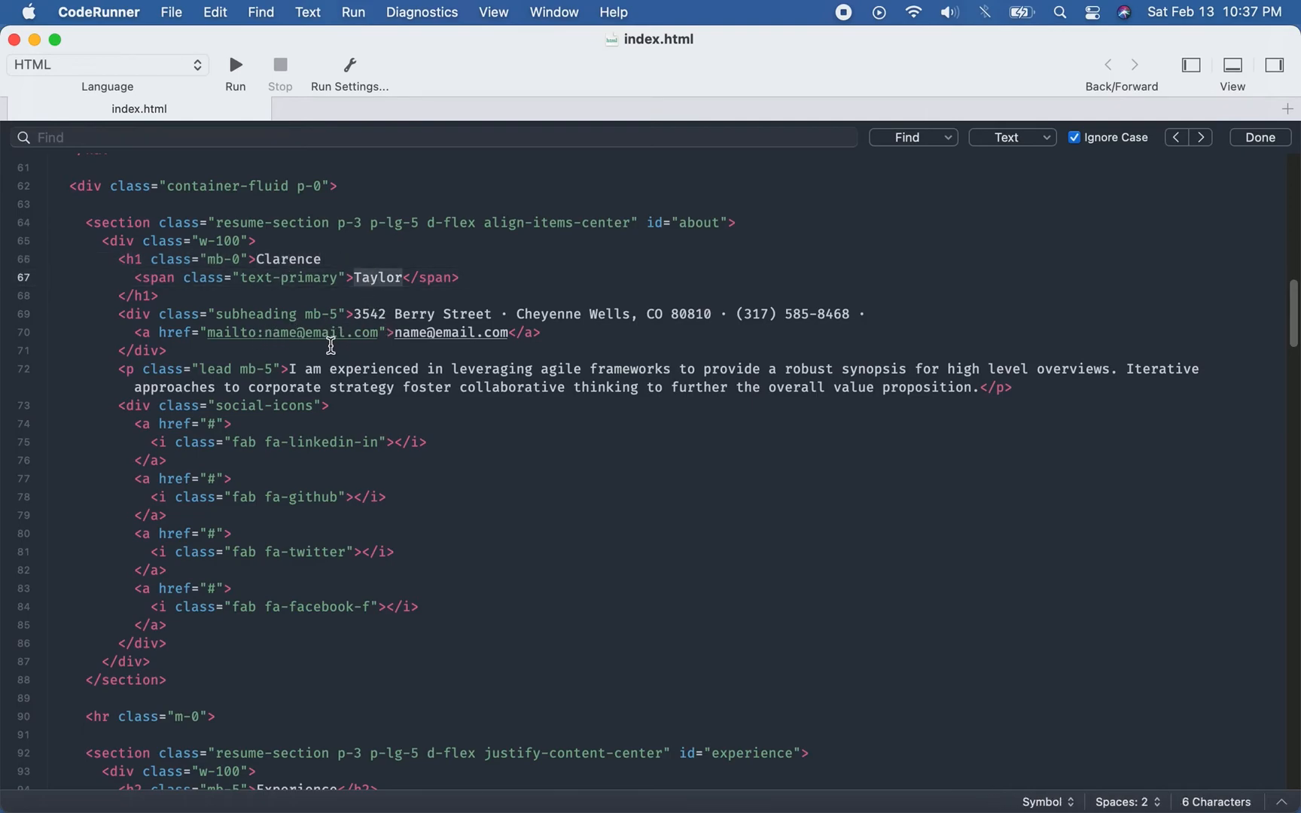
left_click(289, 367)
left_click_drag(944, 383, 981, 389)
Look through the social icon links and the Experience and Education sections of index.html.
scroll(712, 361, "down", 10)
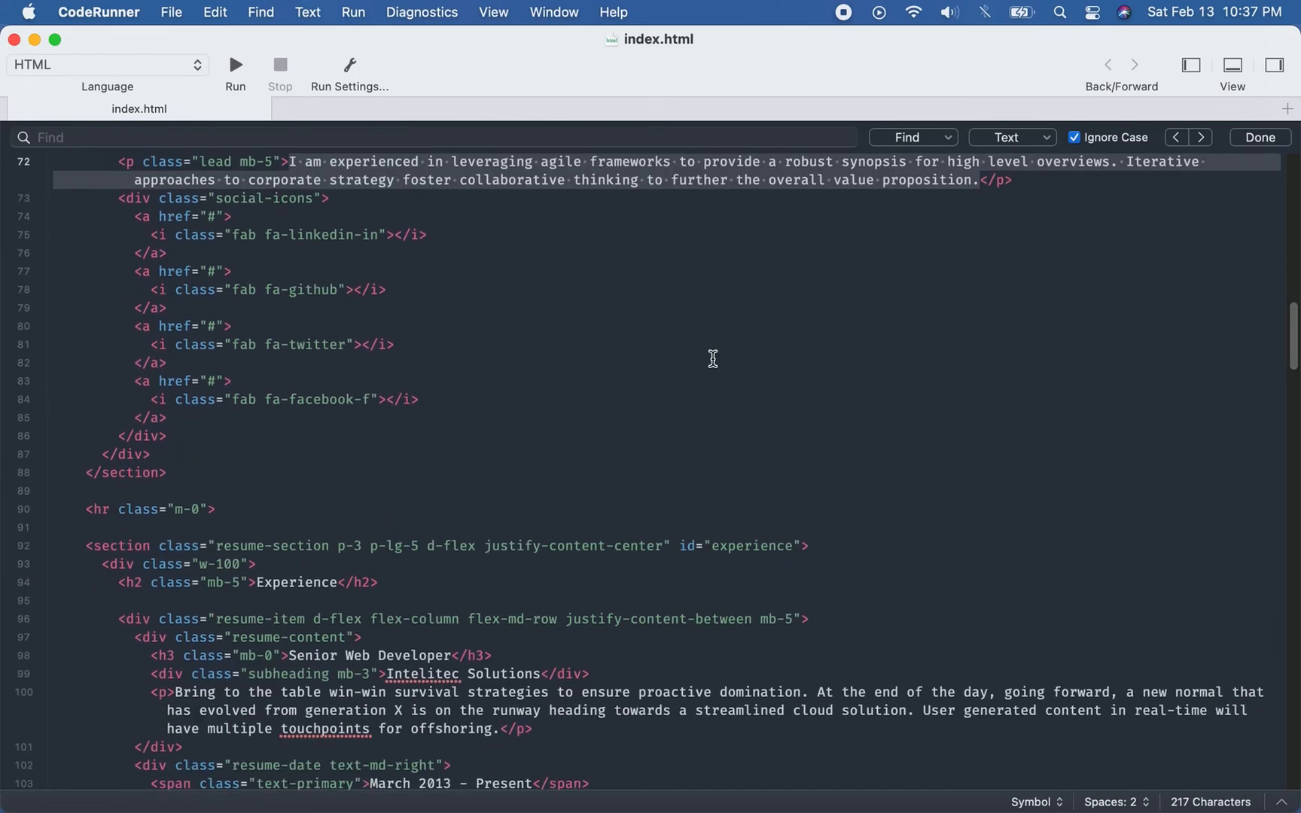
scroll(713, 359, "down", 2)
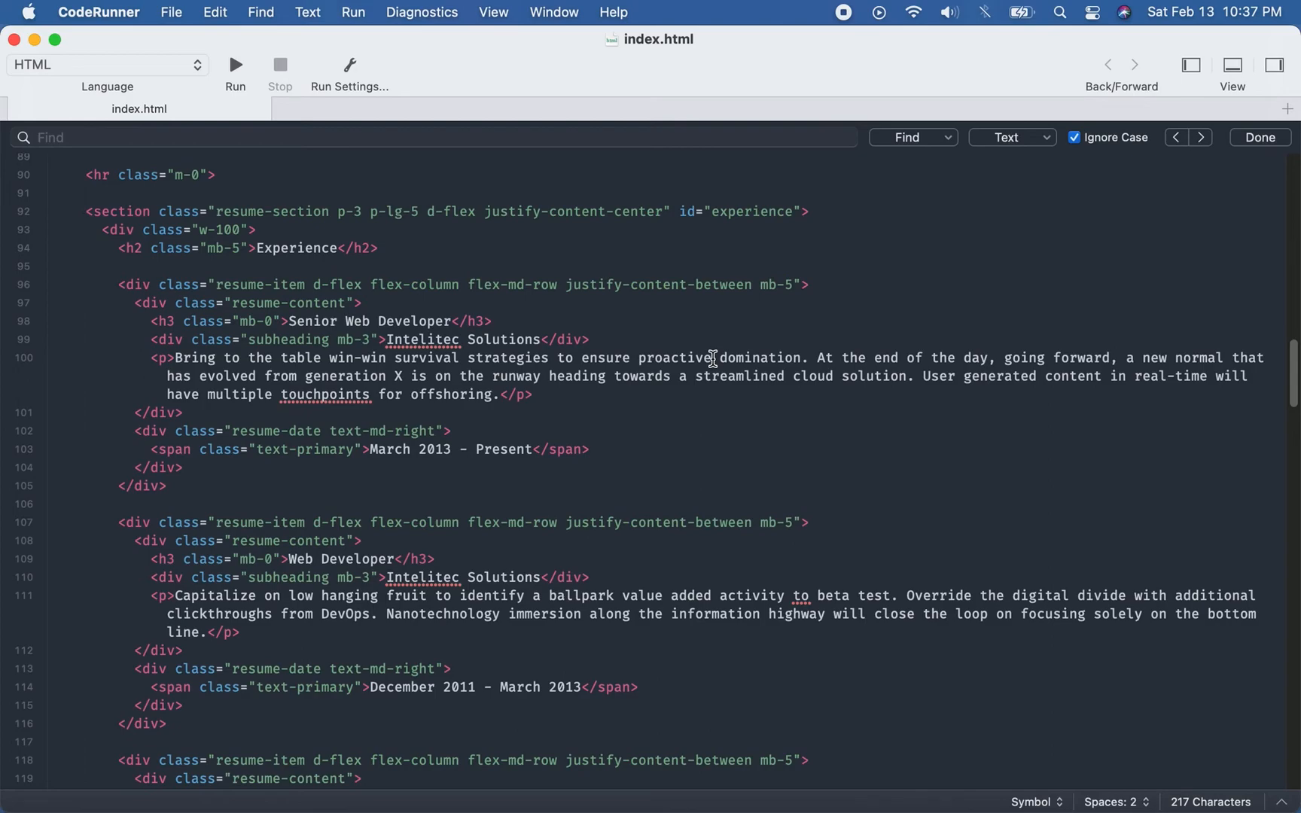
scroll(713, 359, "down", 2)
scroll(713, 359, "down", 4)
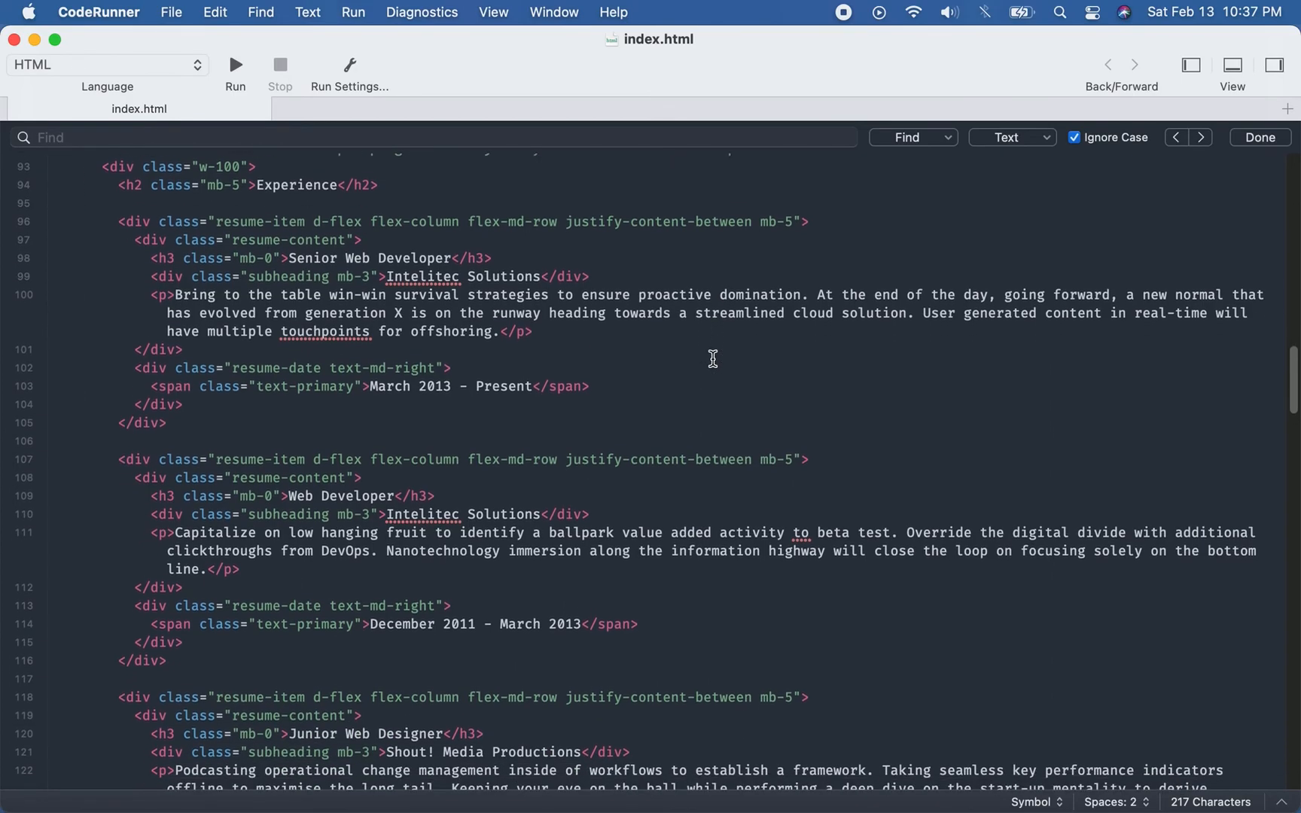
scroll(713, 360, "down", 5)
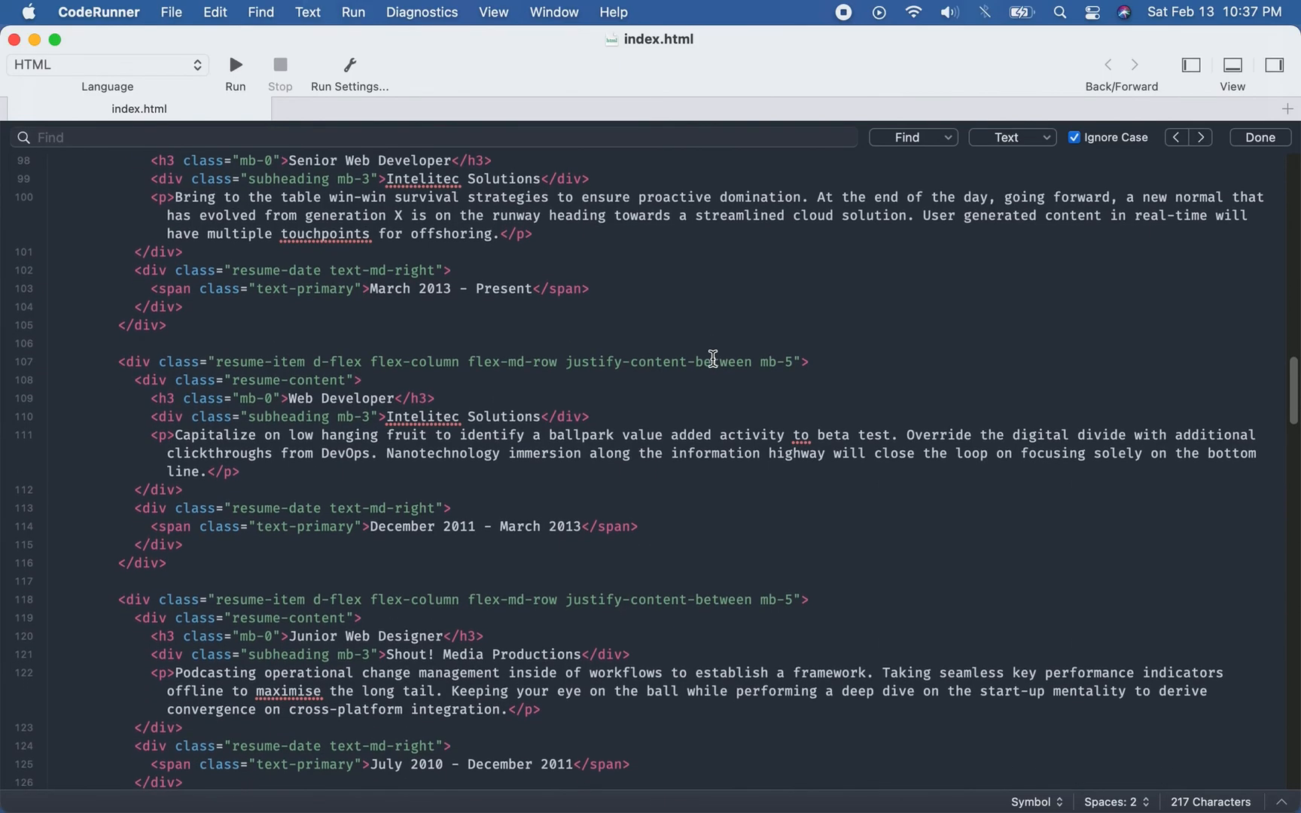
scroll(713, 359, "down", 15)
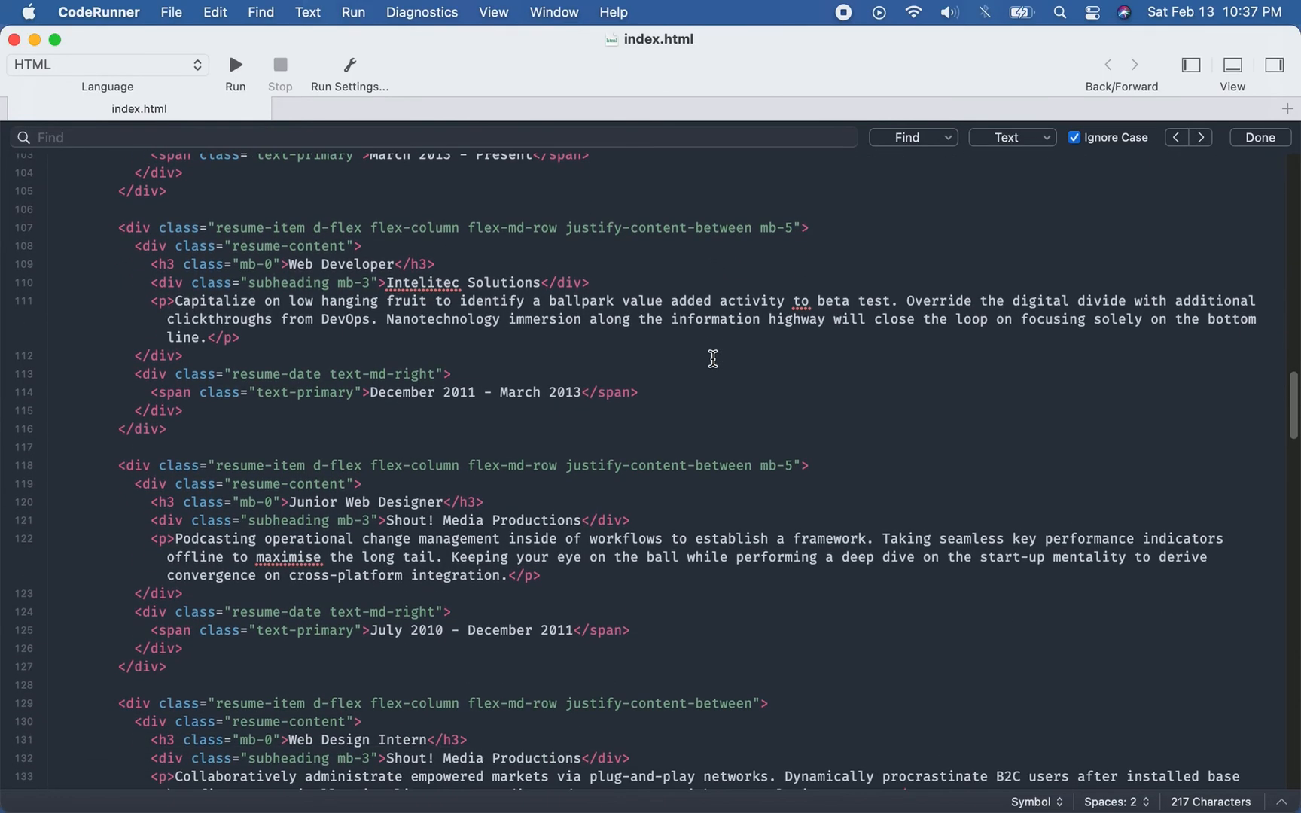
scroll(713, 359, "down", 2)
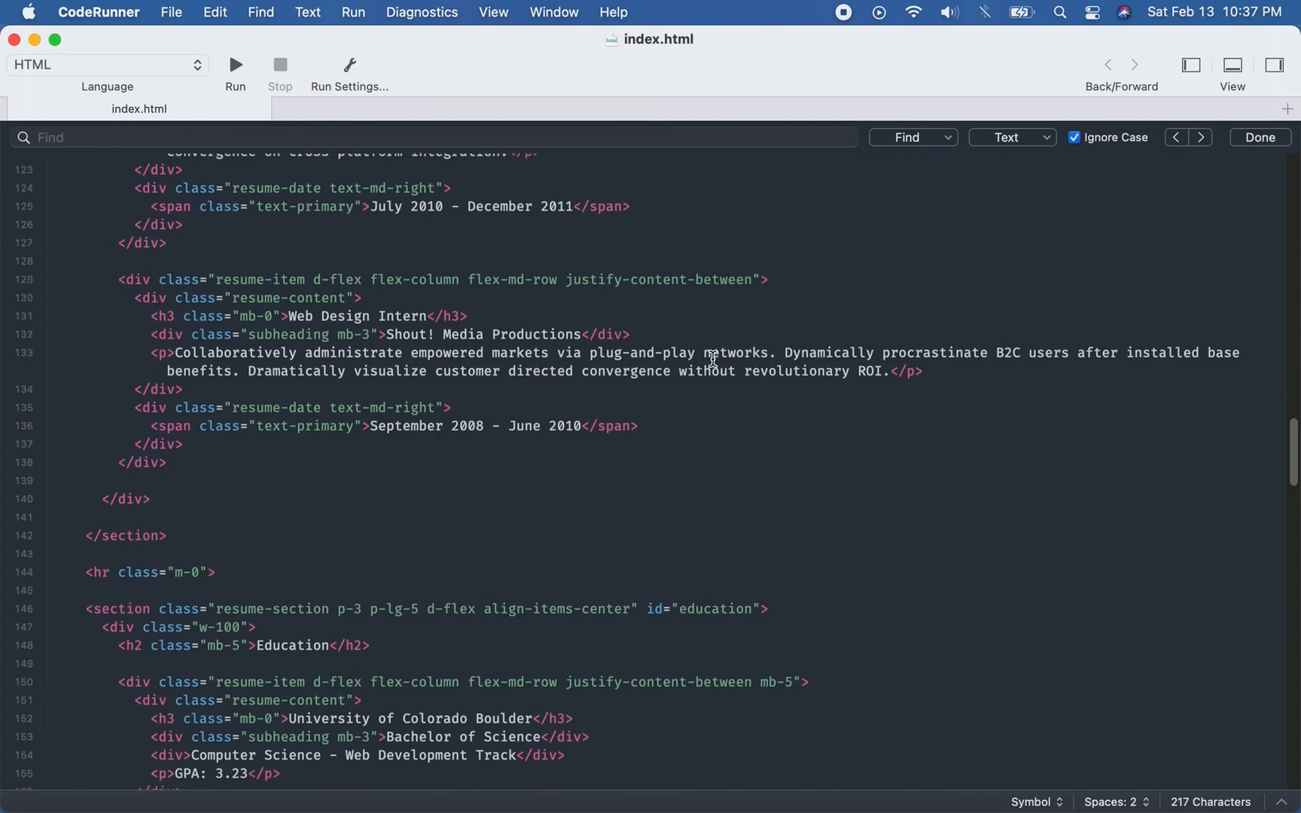
scroll(713, 359, "down", 4)
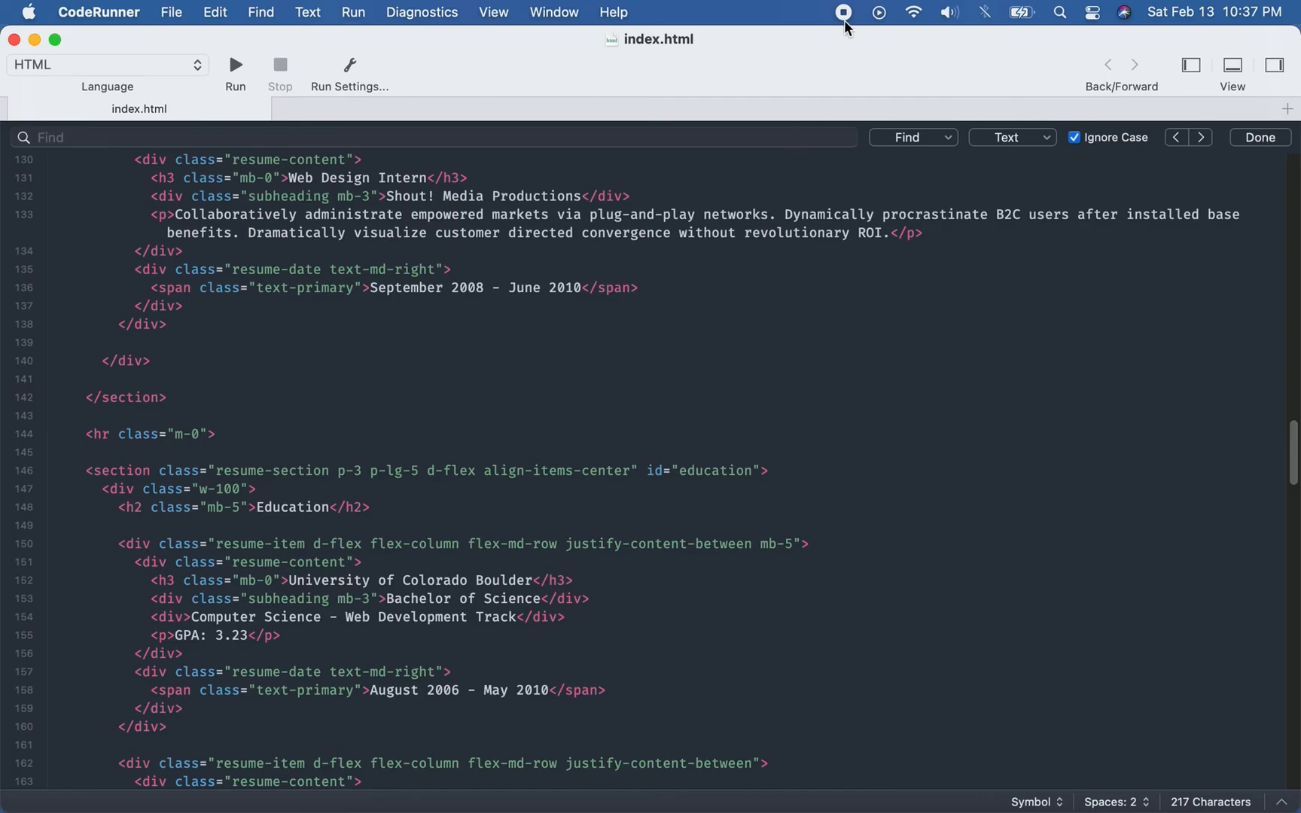
left_click(843, 12)
left_click(842, 12)
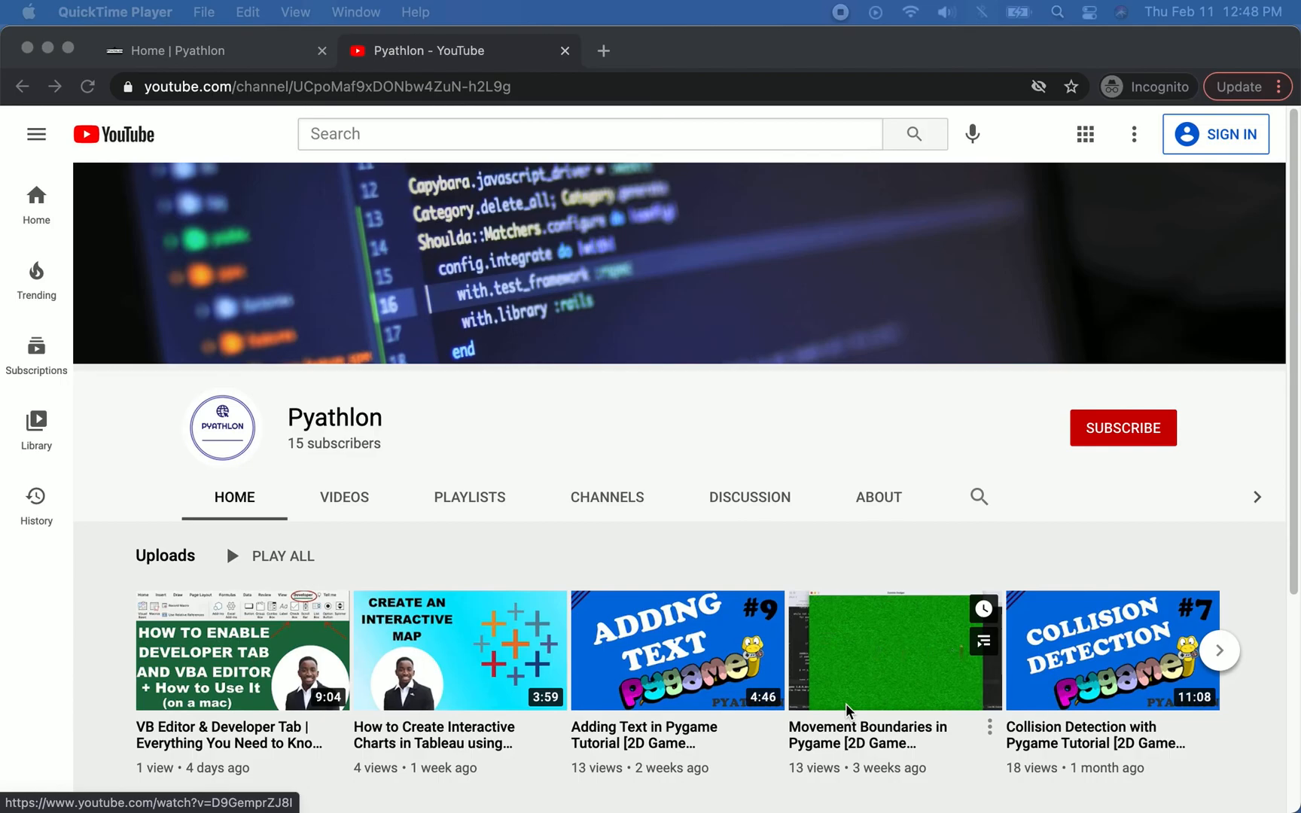
Switch to Chrome's Pyathlon home page.
left_click(231, 56)
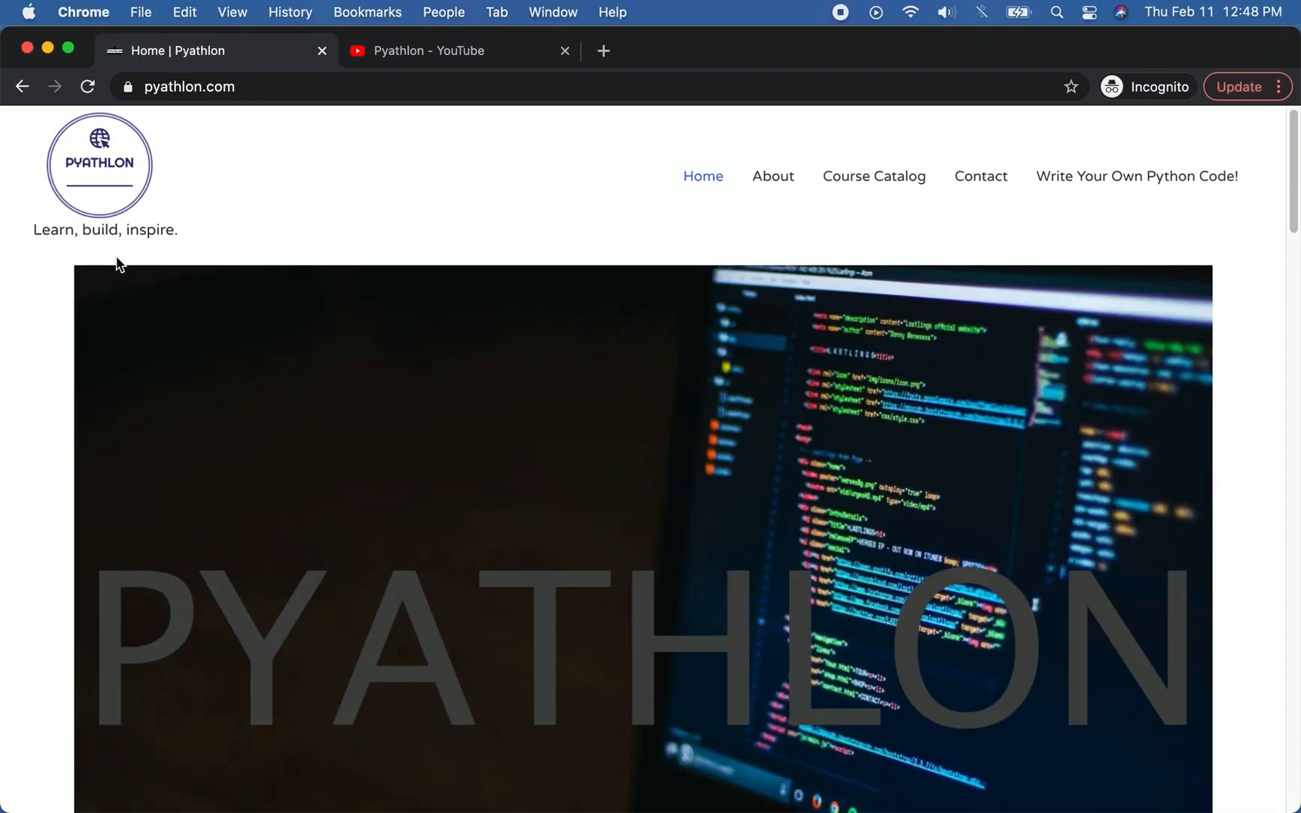